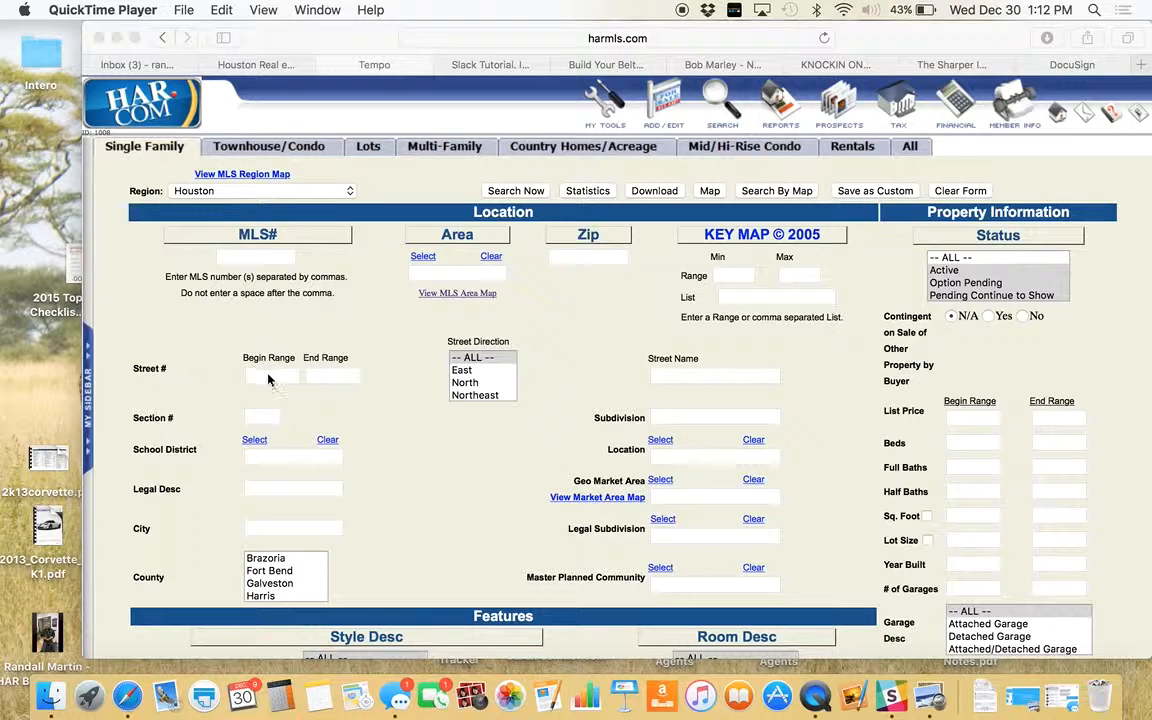
# - Bring Safari's HAR MLS Tempo window forward to the blank Single Family search form
pyautogui.click(238, 64)
pyautogui.click(377, 65)
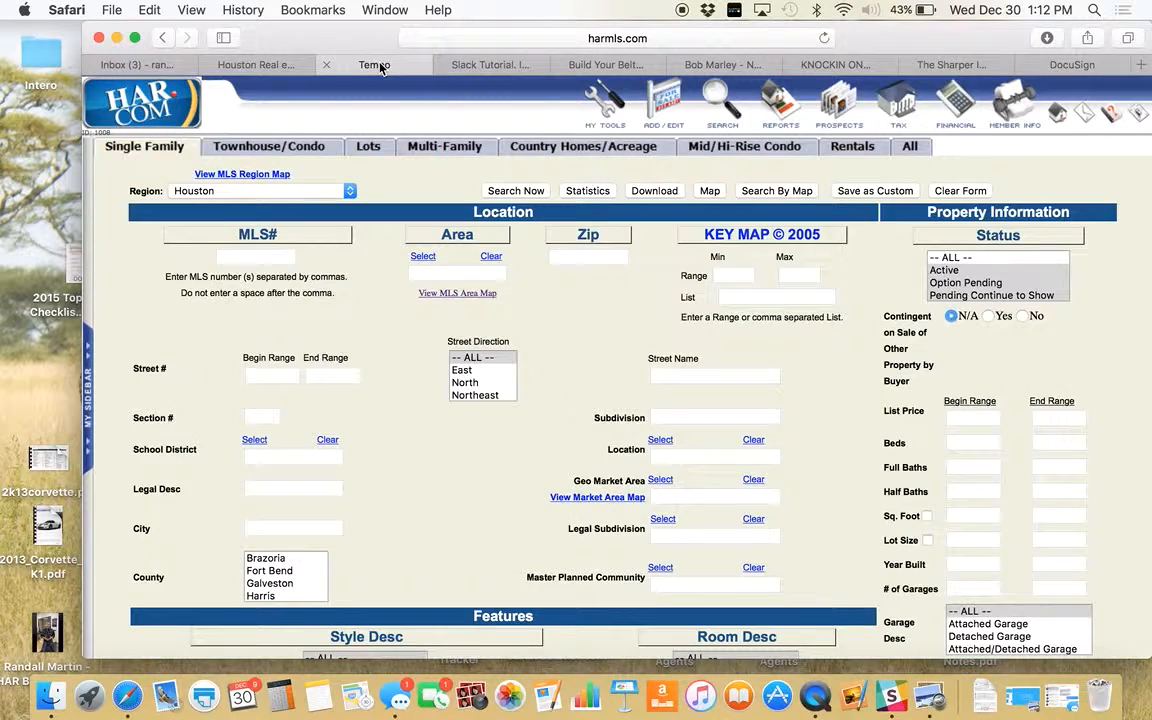
pyautogui.click(276, 376)
pyautogui.press('Tab')
pyautogui.press('Tab')
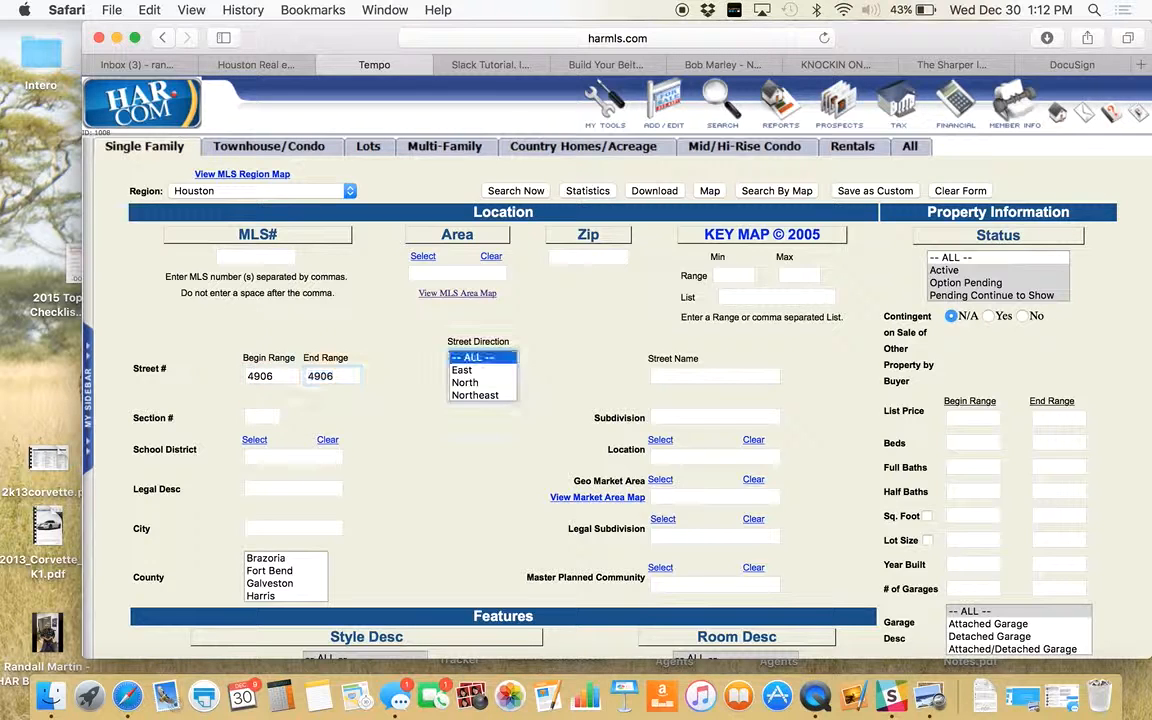
pyautogui.press('Tab')
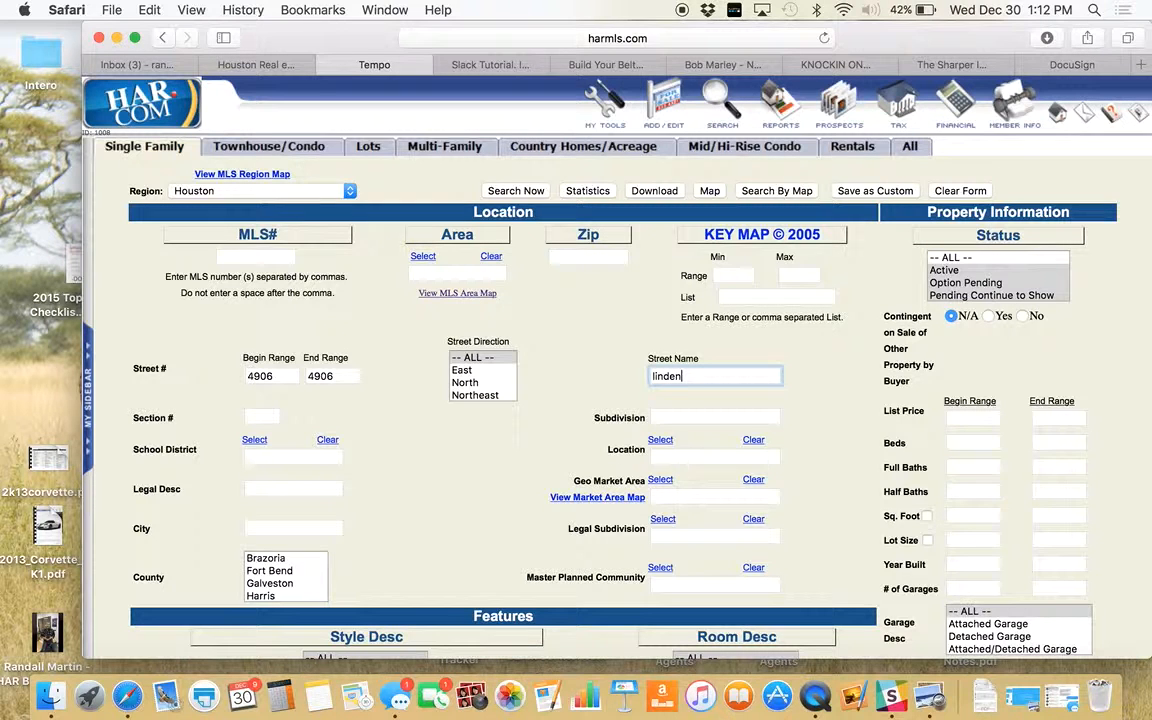
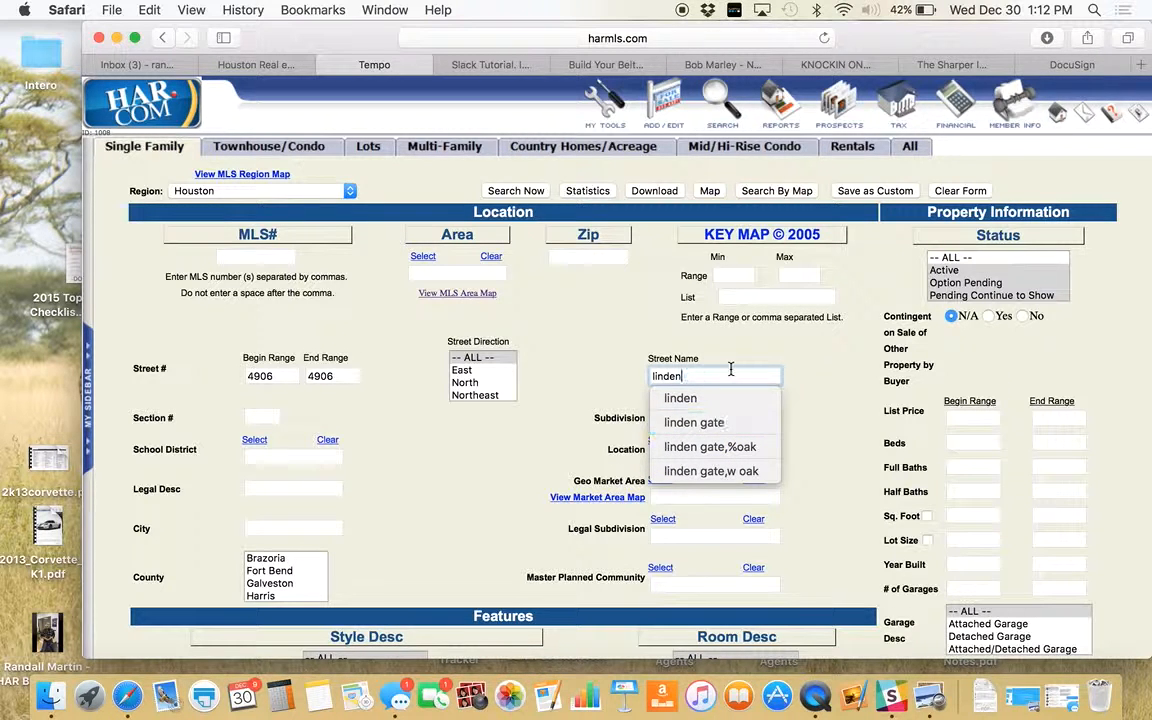
pyautogui.press('Tab')
pyautogui.click(502, 194)
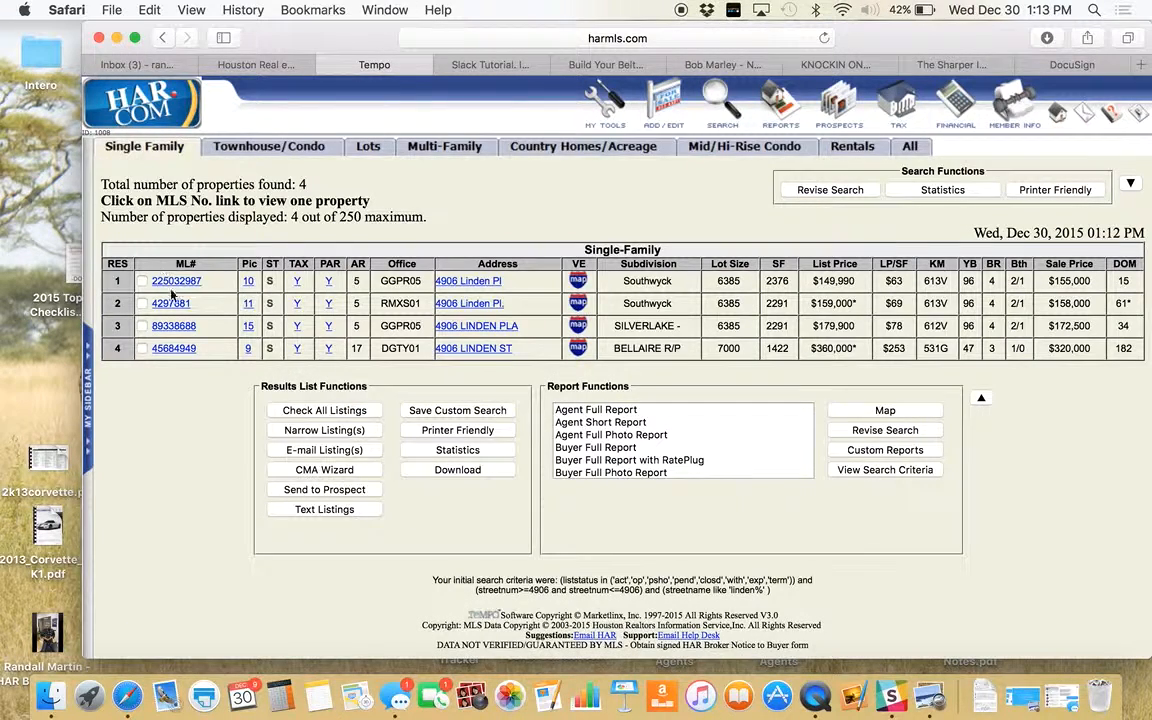
pyautogui.click(822, 190)
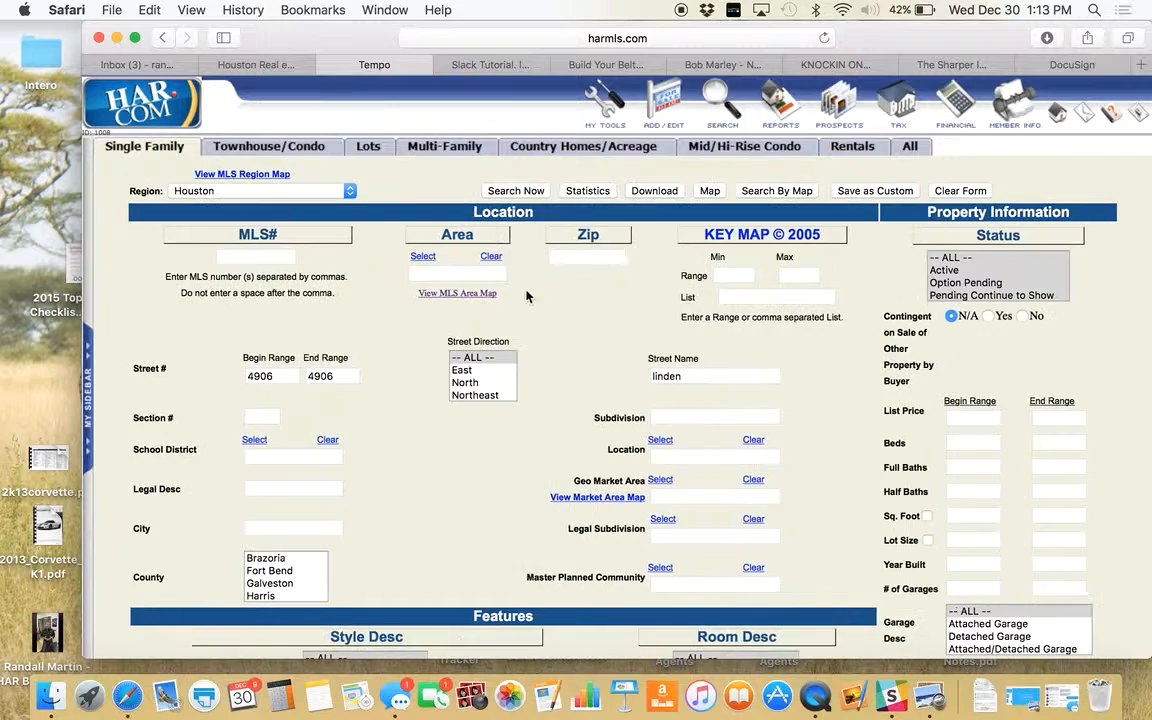
pyautogui.click(455, 273)
pyautogui.write('5')
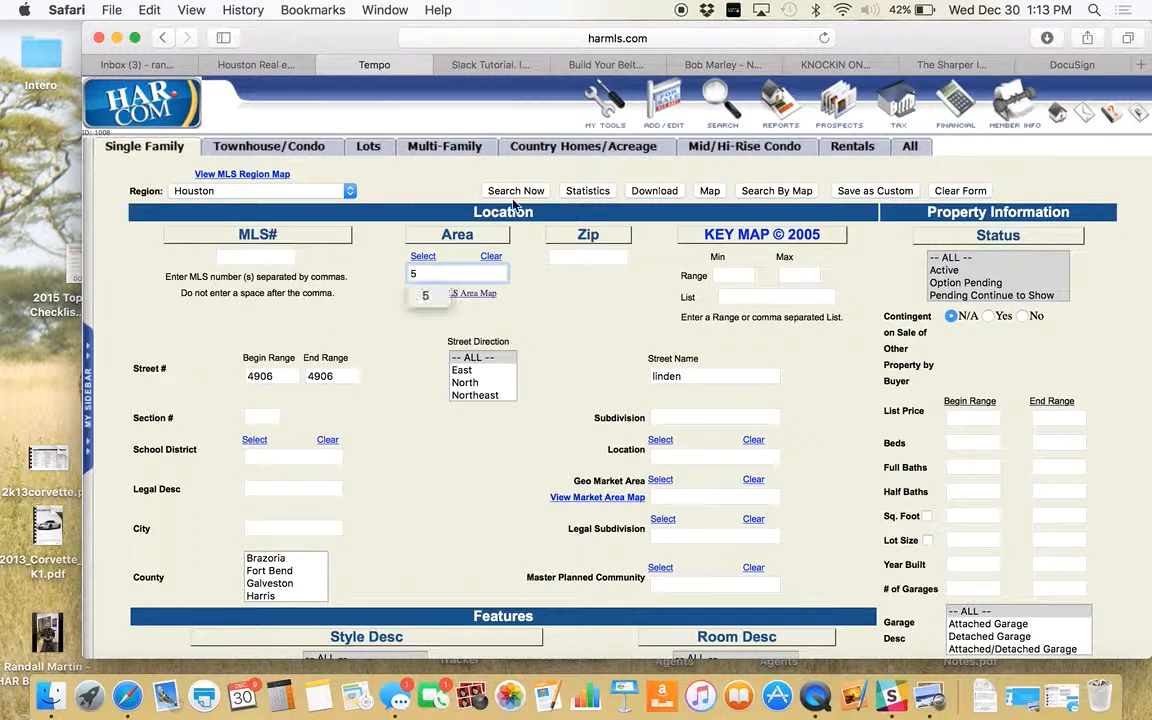
pyautogui.click(506, 190)
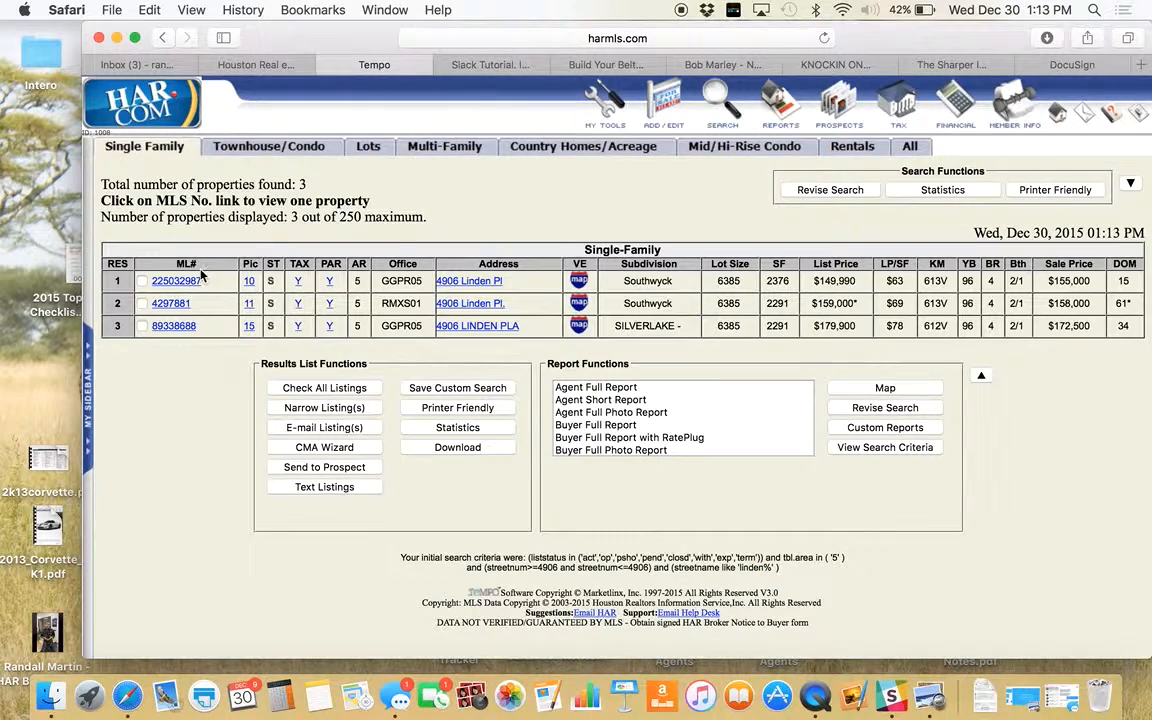
pyautogui.click(173, 327)
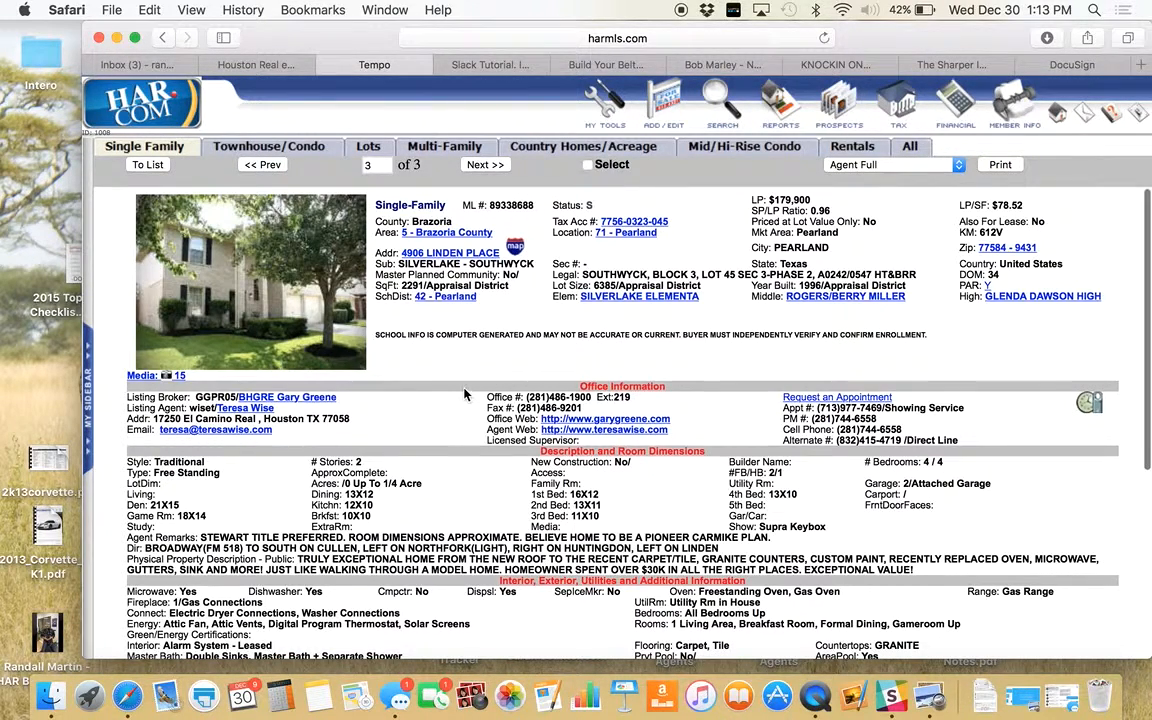
pyautogui.scroll(-10, 463, 395)
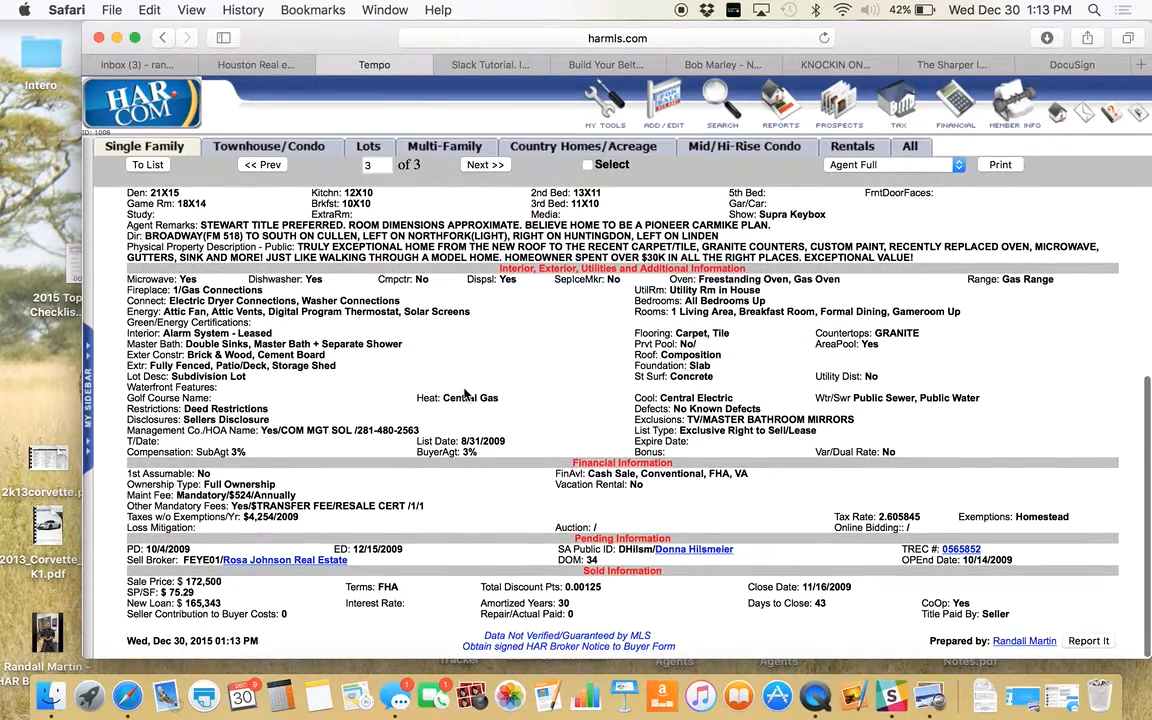
pyautogui.scroll(10, 254, 241)
pyautogui.click(254, 241)
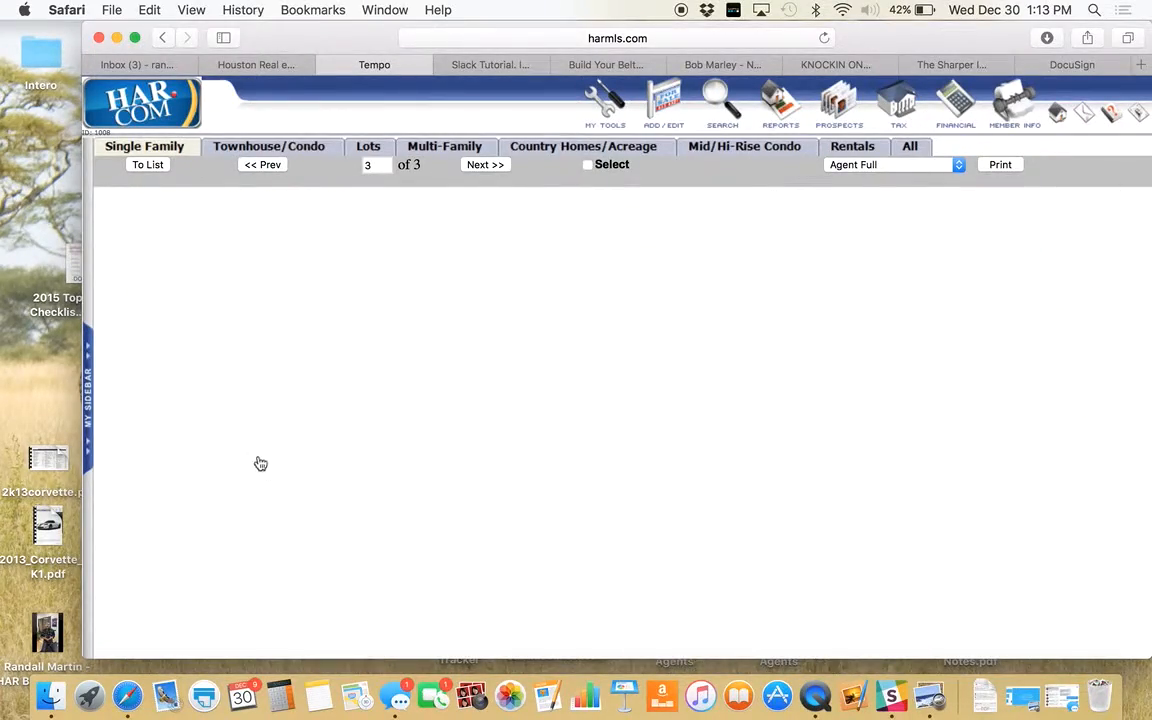
pyautogui.scroll(-3, 282, 516)
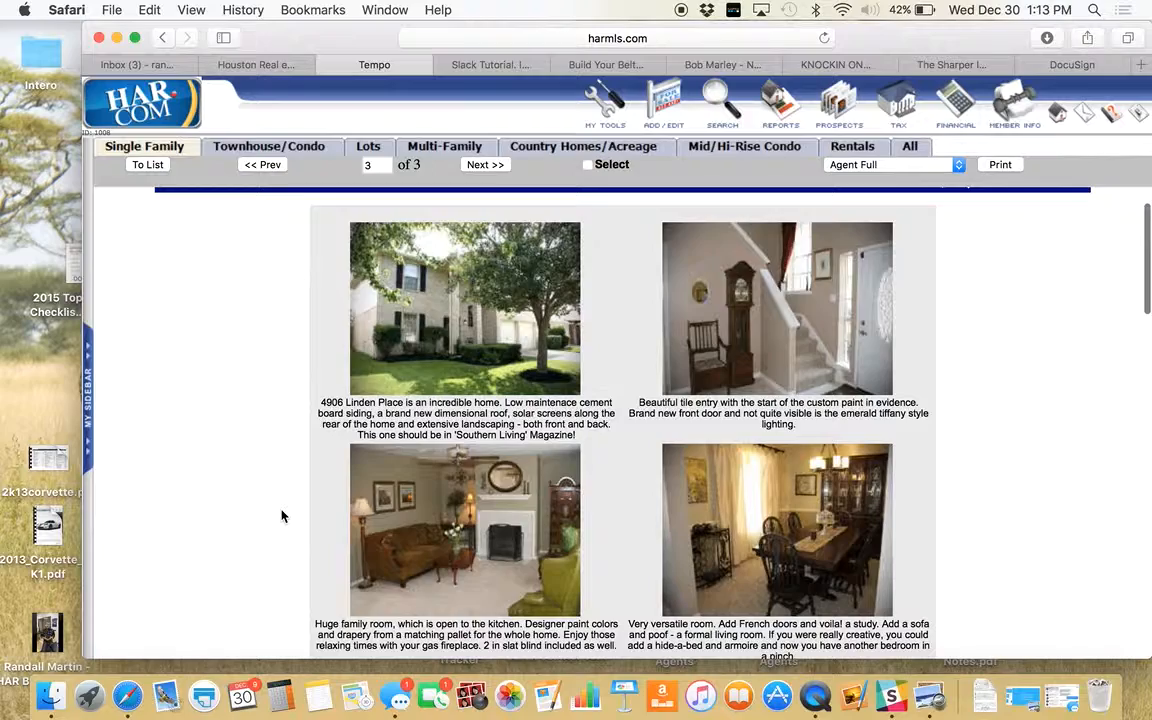
pyautogui.scroll(-4, 282, 516)
pyautogui.scroll(-5, 282, 516)
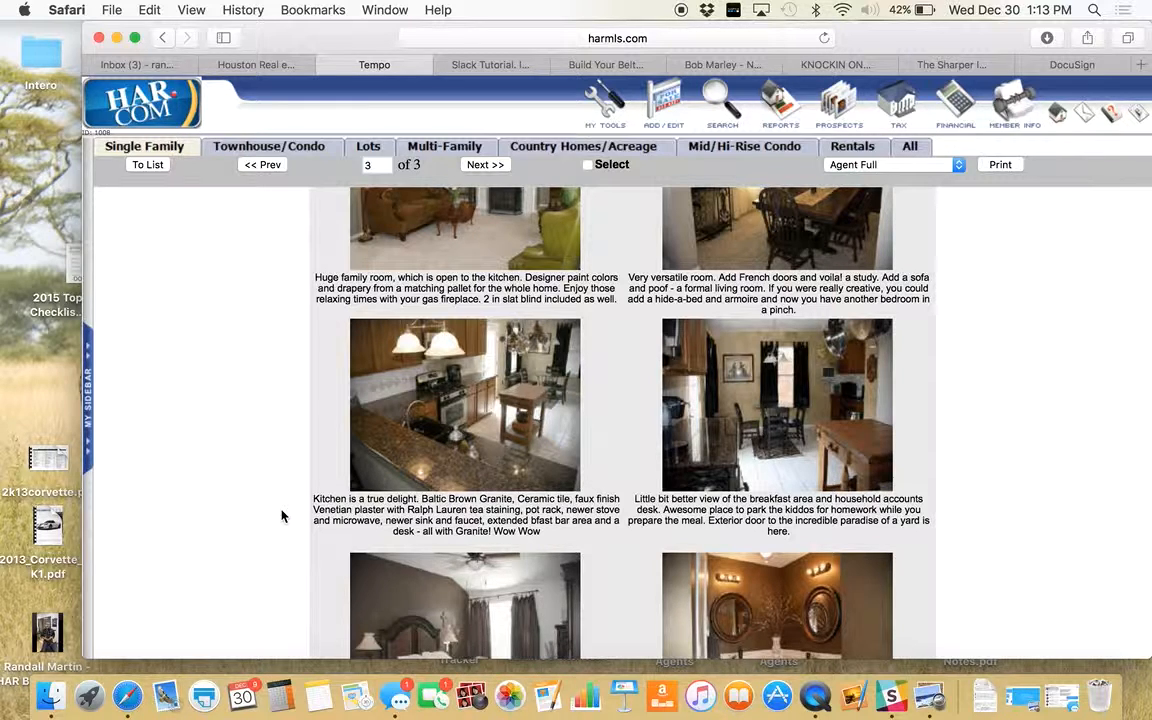
pyautogui.scroll(-8, 282, 516)
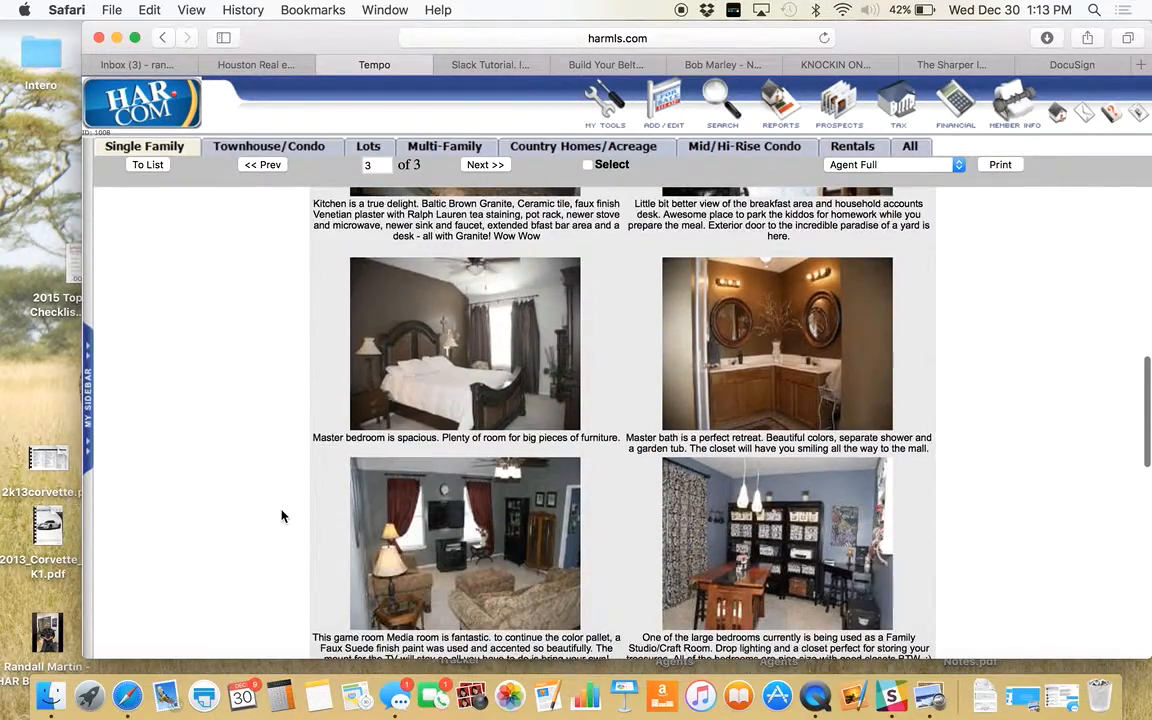
pyautogui.scroll(-10, 282, 516)
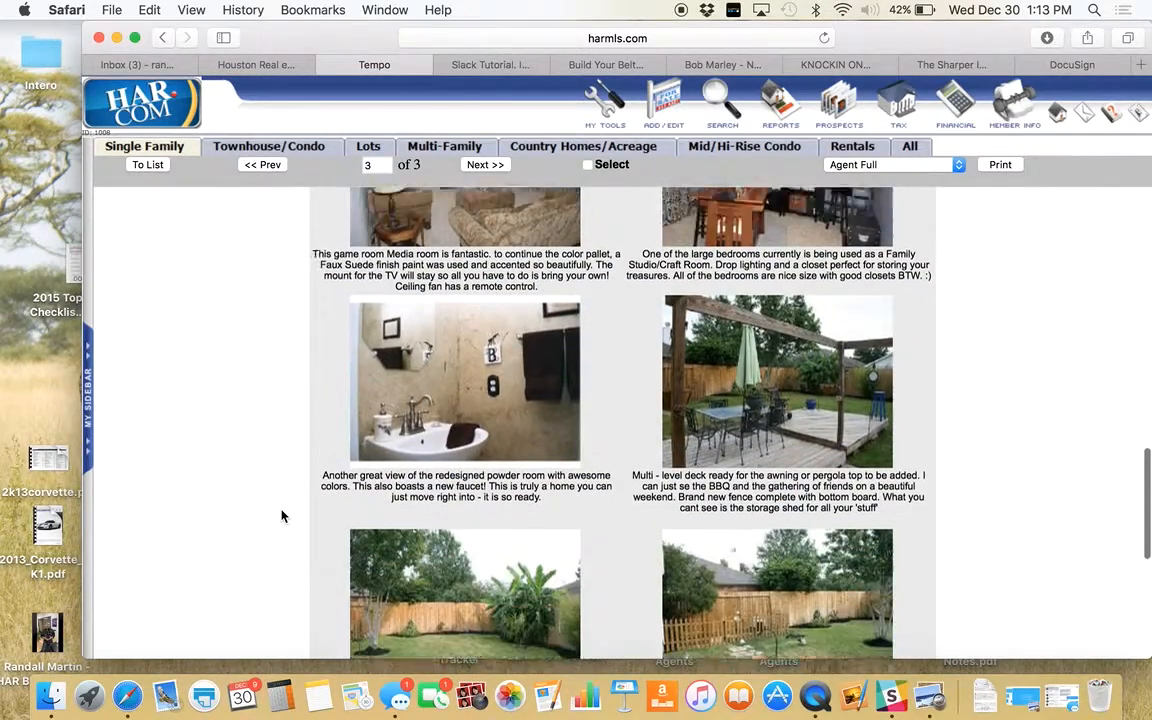
pyautogui.scroll(-10, 282, 516)
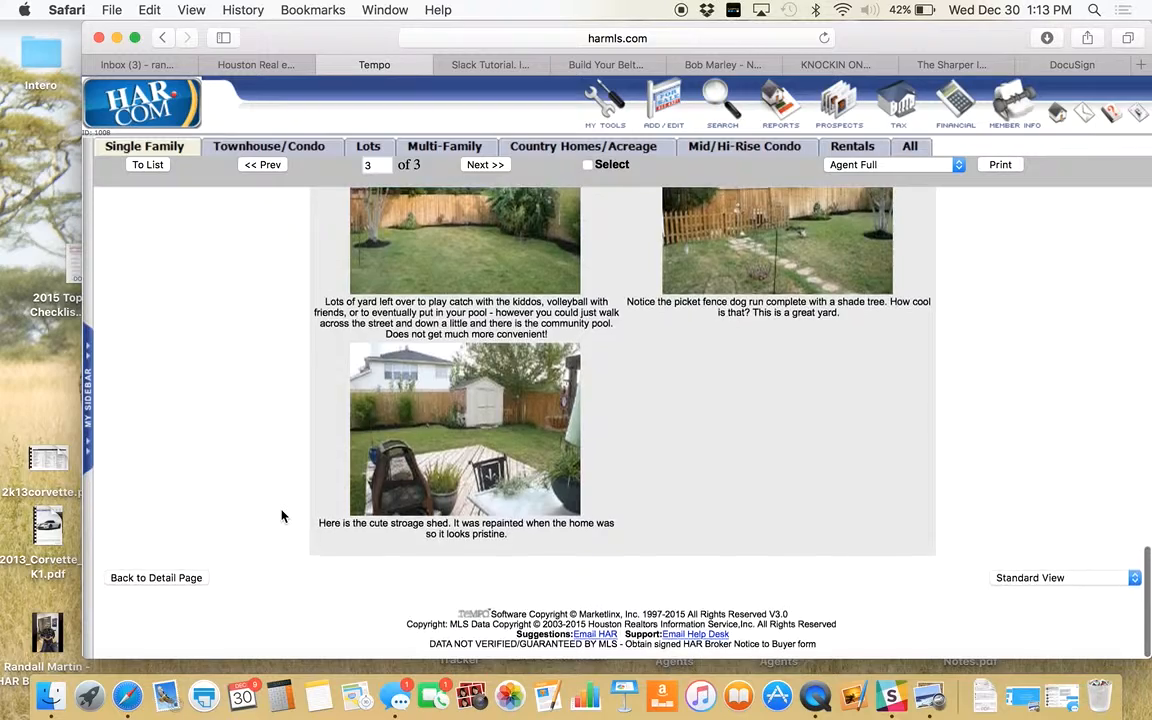
pyautogui.scroll(20, 282, 516)
pyautogui.click(156, 207)
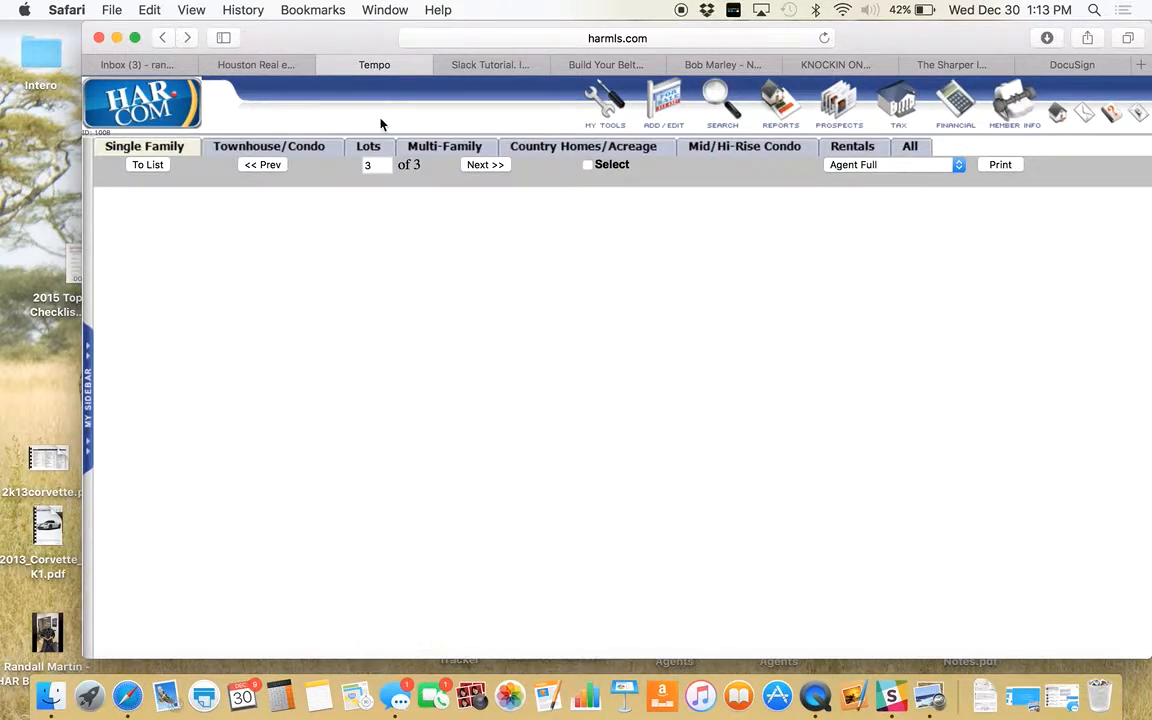
pyautogui.moveTo(913, 105)
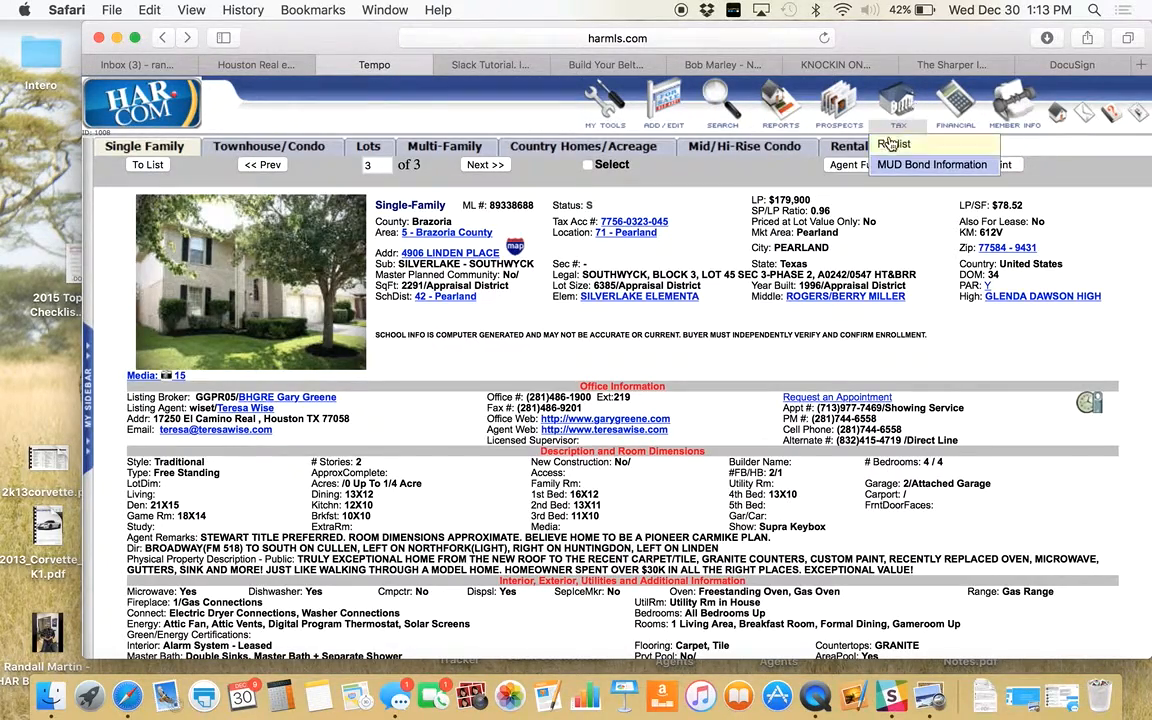
pyautogui.click(890, 144)
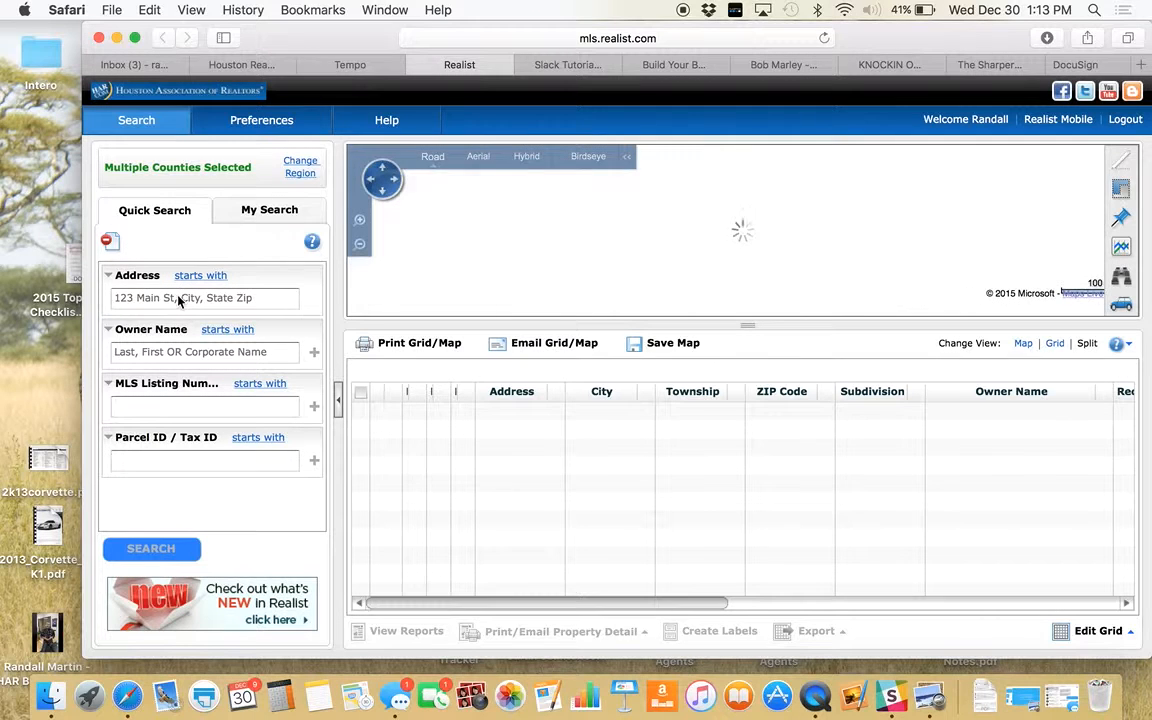
pyautogui.click(179, 300)
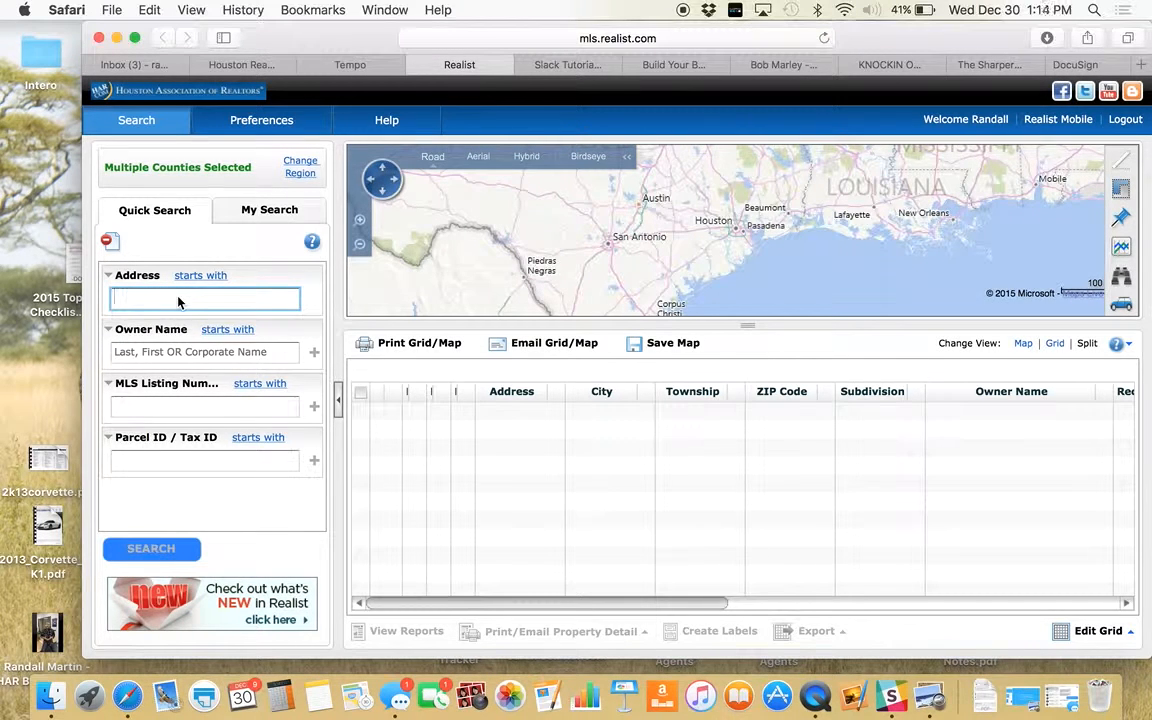
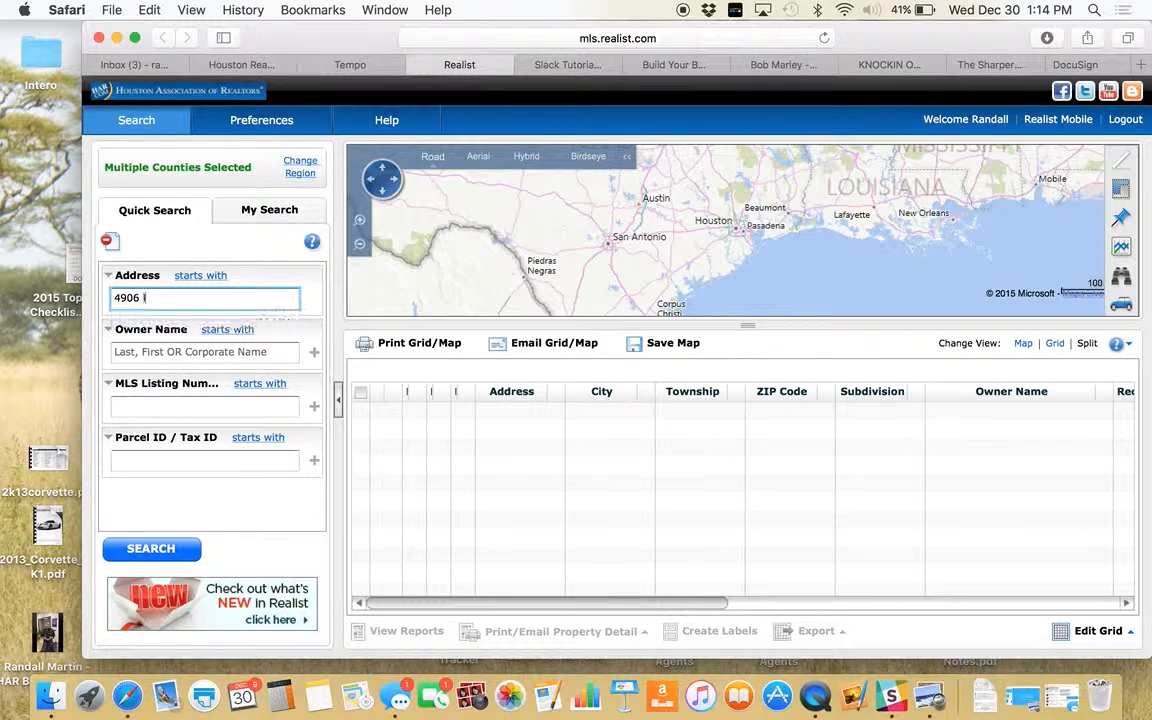
pyautogui.press('Return')
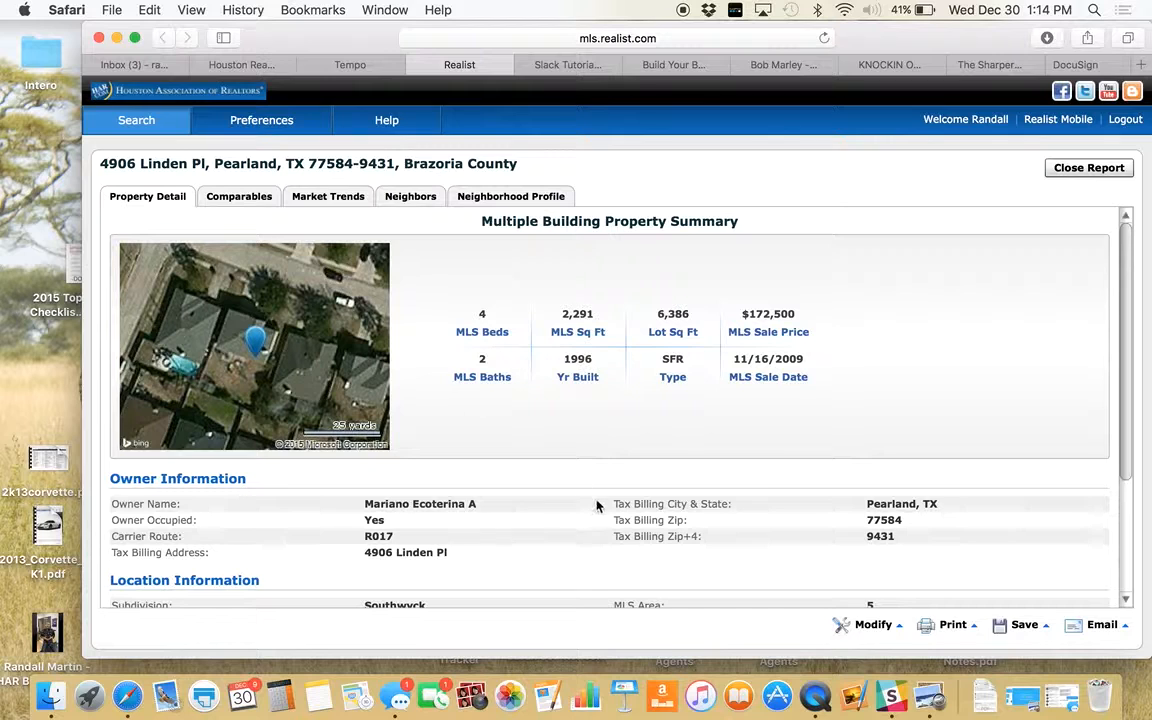
# - Save a quick PDF copy of the Realist property report
pyautogui.click(1022, 625)
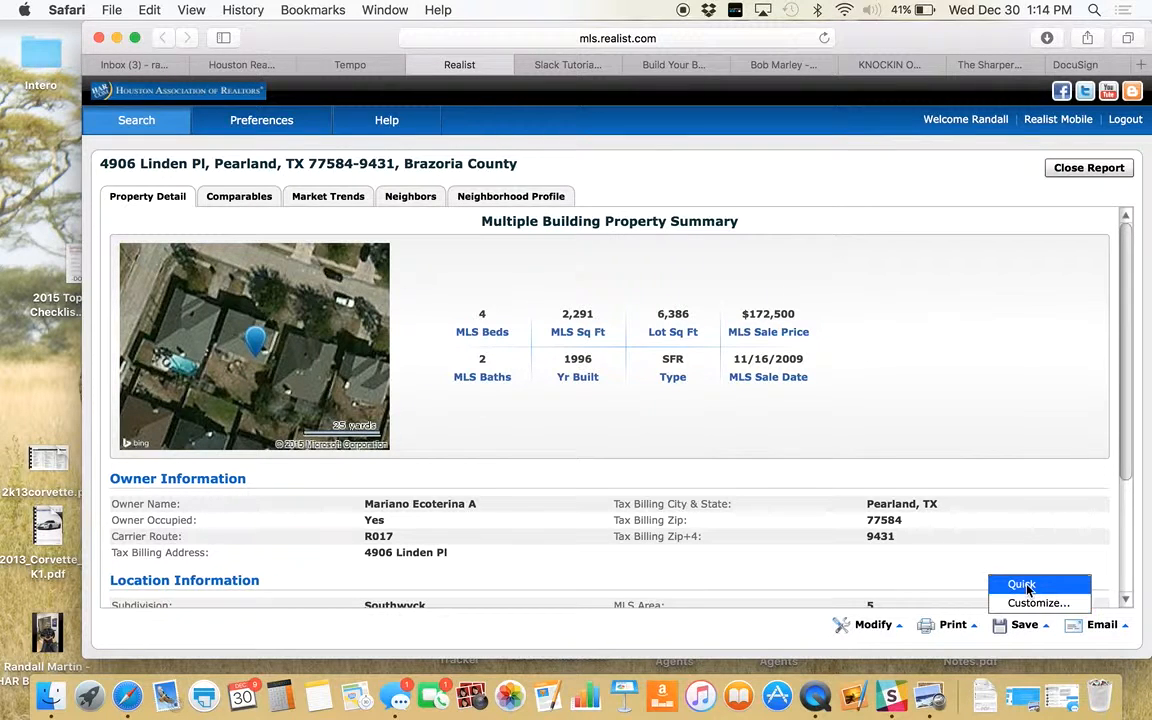
pyautogui.click(1026, 585)
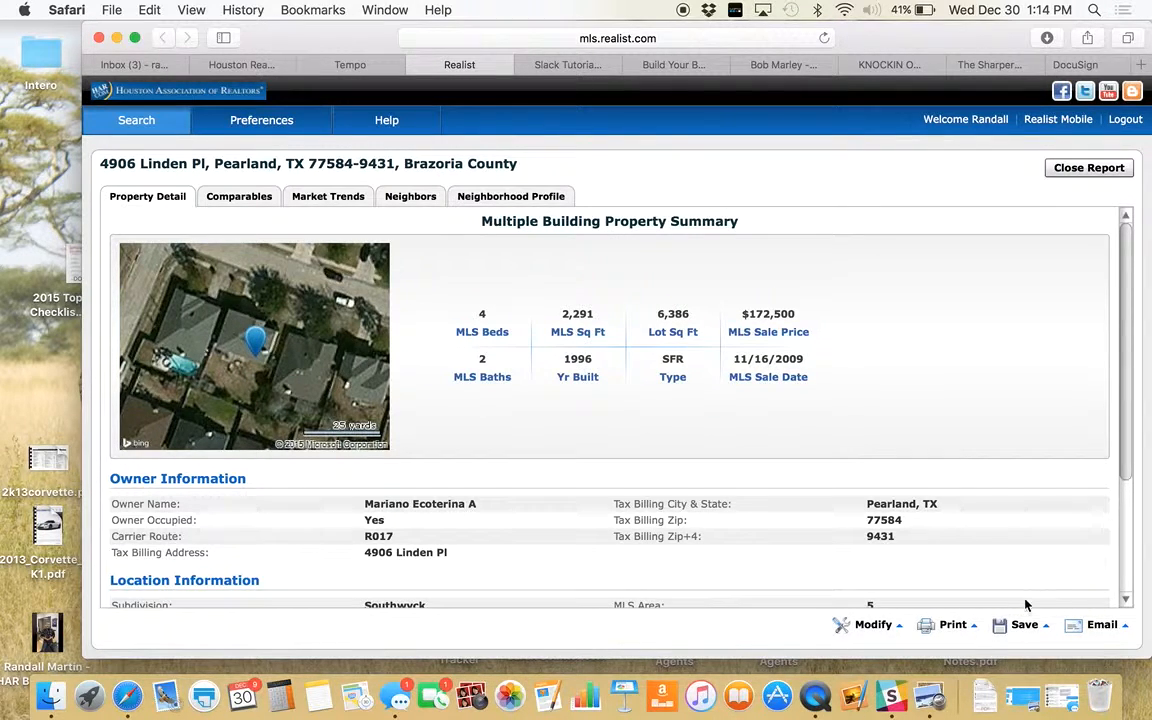
pyautogui.click(1026, 625)
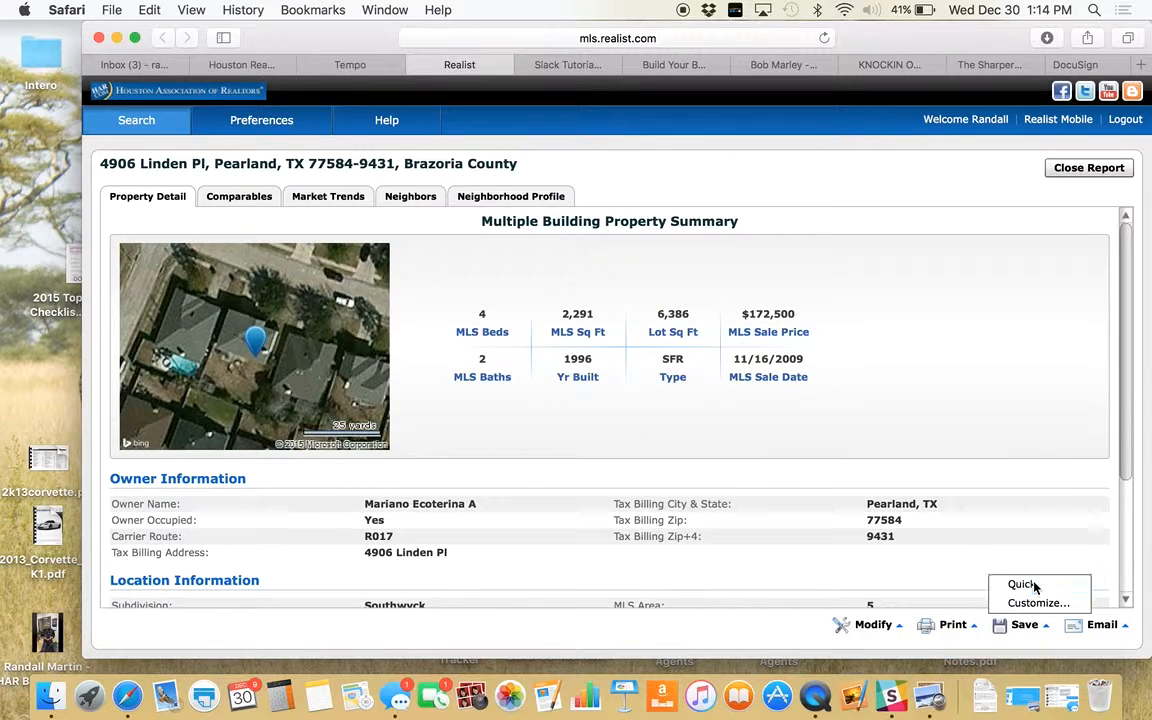
pyautogui.click(1026, 583)
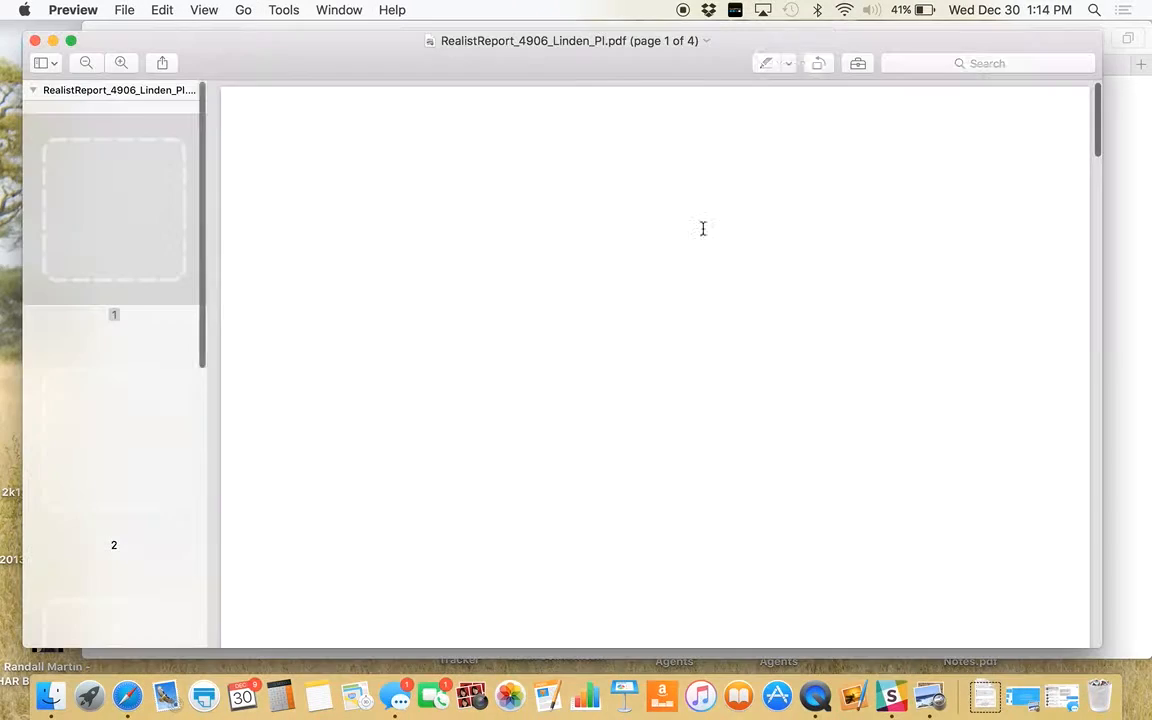
pyautogui.scroll(-2, 492, 388)
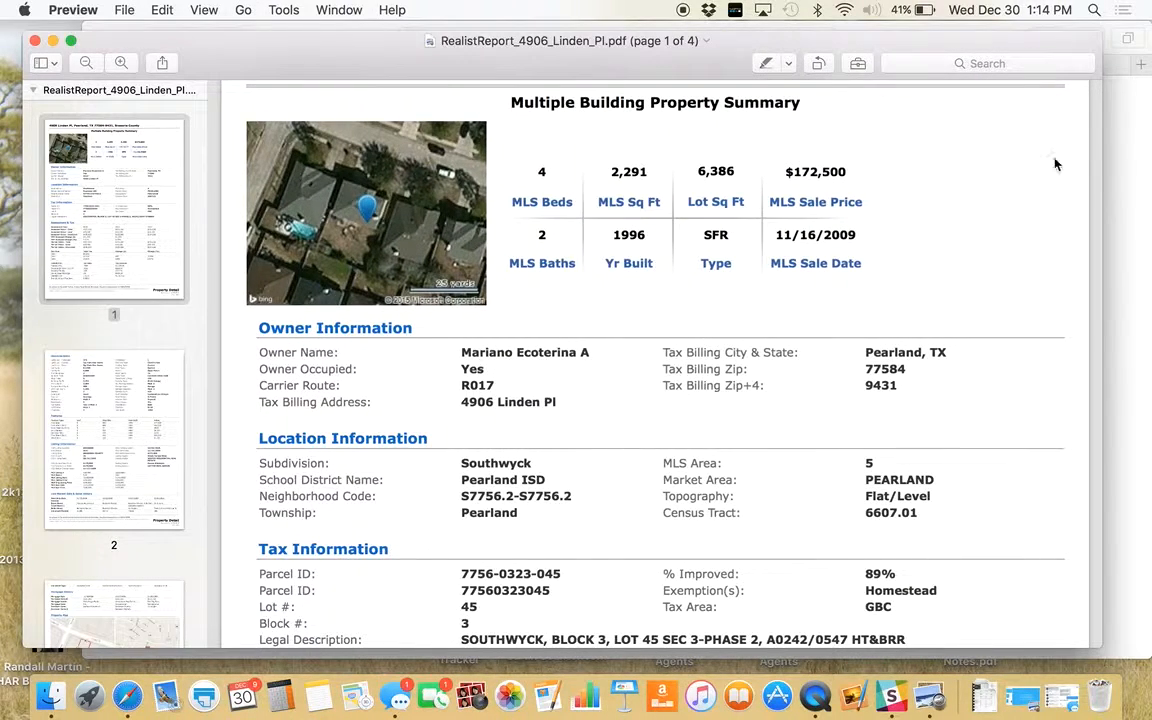
pyautogui.scroll(-10, 1040, 172)
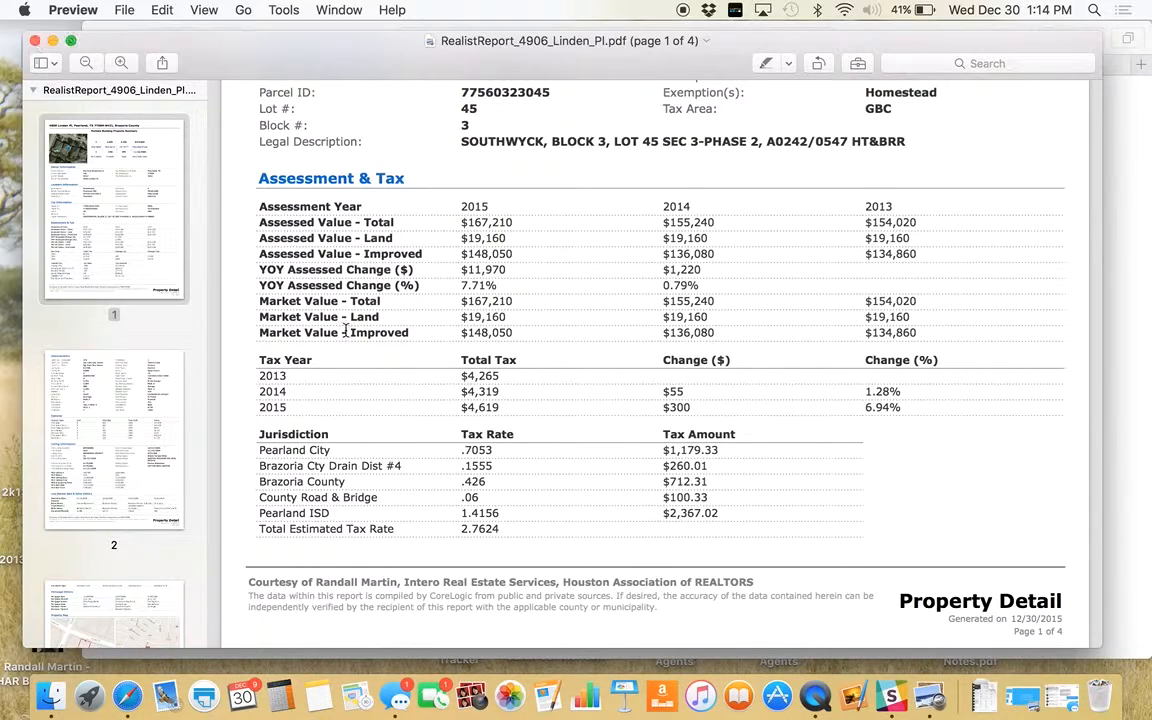
pyautogui.scroll(8, 340, 320)
pyautogui.scroll(3, 549, 462)
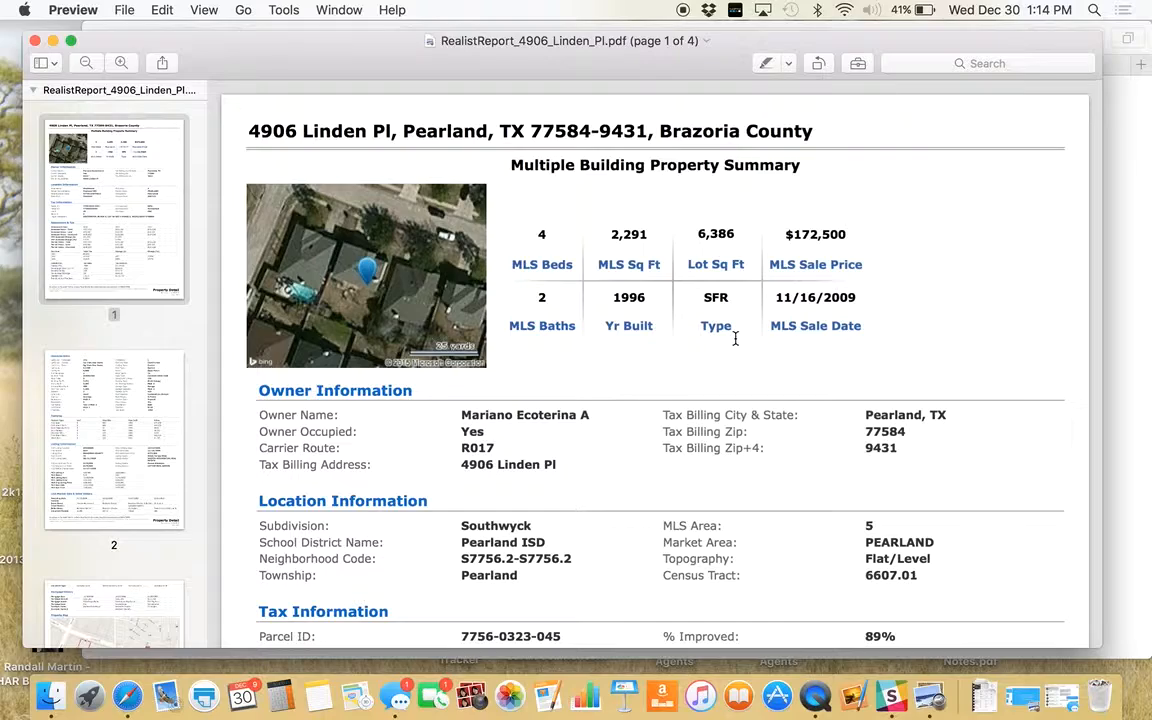
pyautogui.click(36, 40)
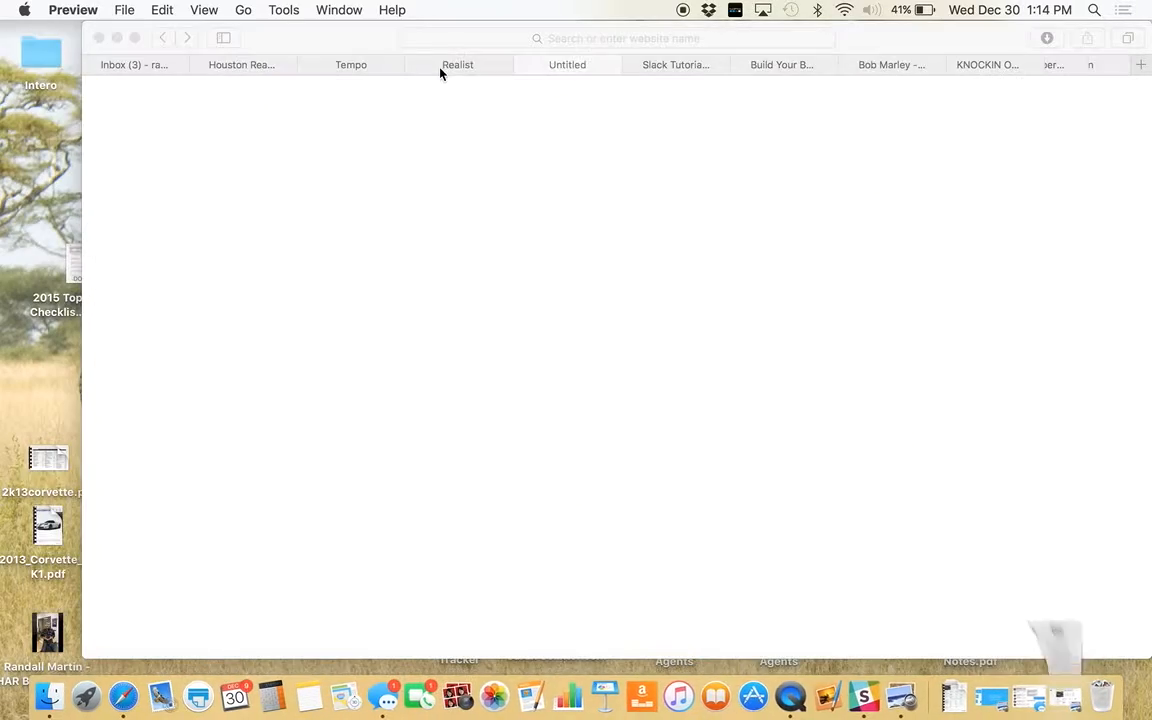
# - Close the blank page, enter Tempo MLS from the HAR members portal and reach property search
pyautogui.click(527, 65)
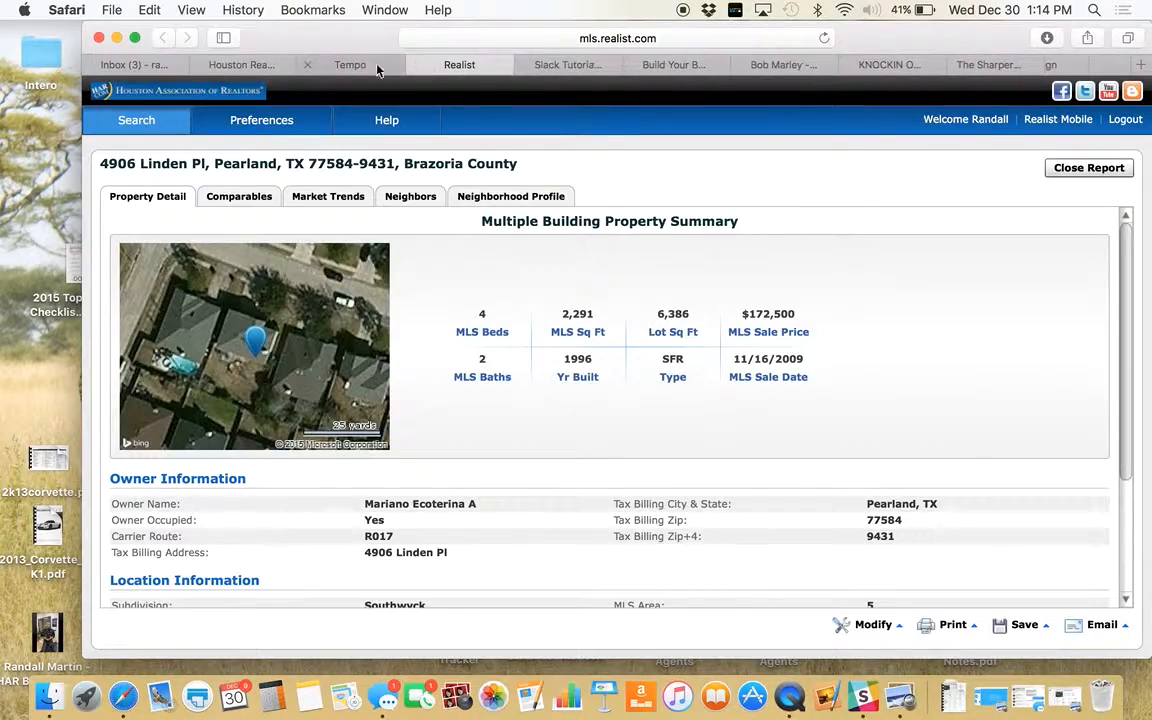
pyautogui.click(340, 62)
pyautogui.click(240, 65)
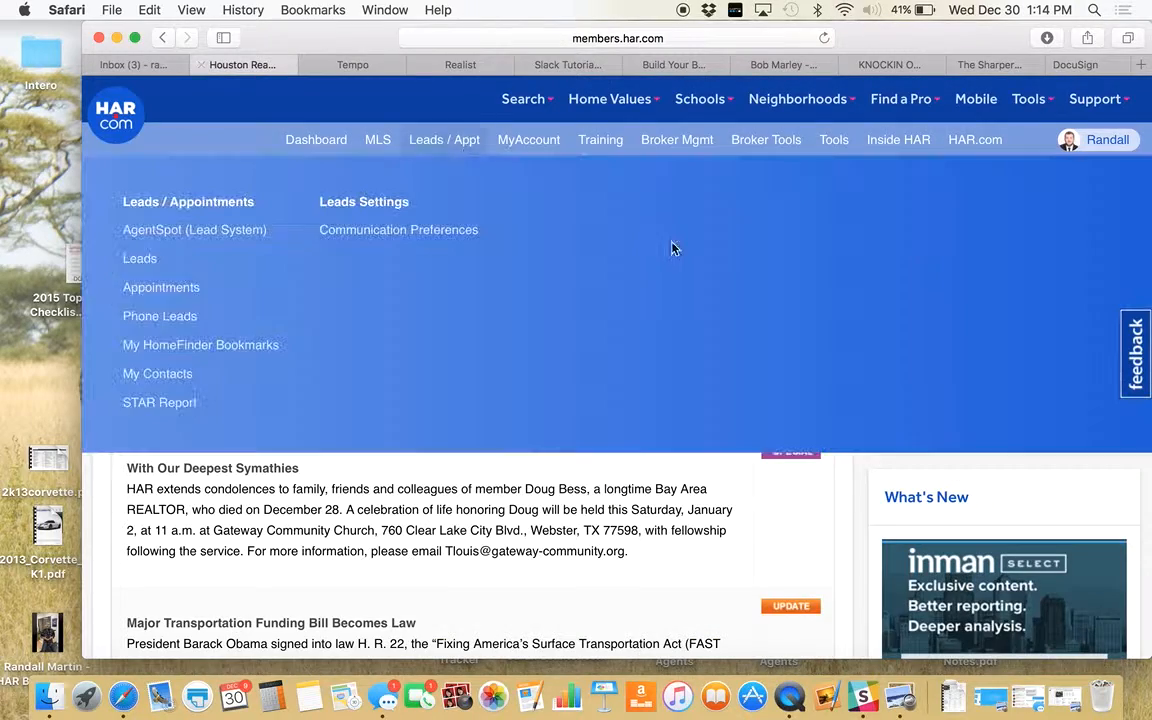
pyautogui.click(938, 315)
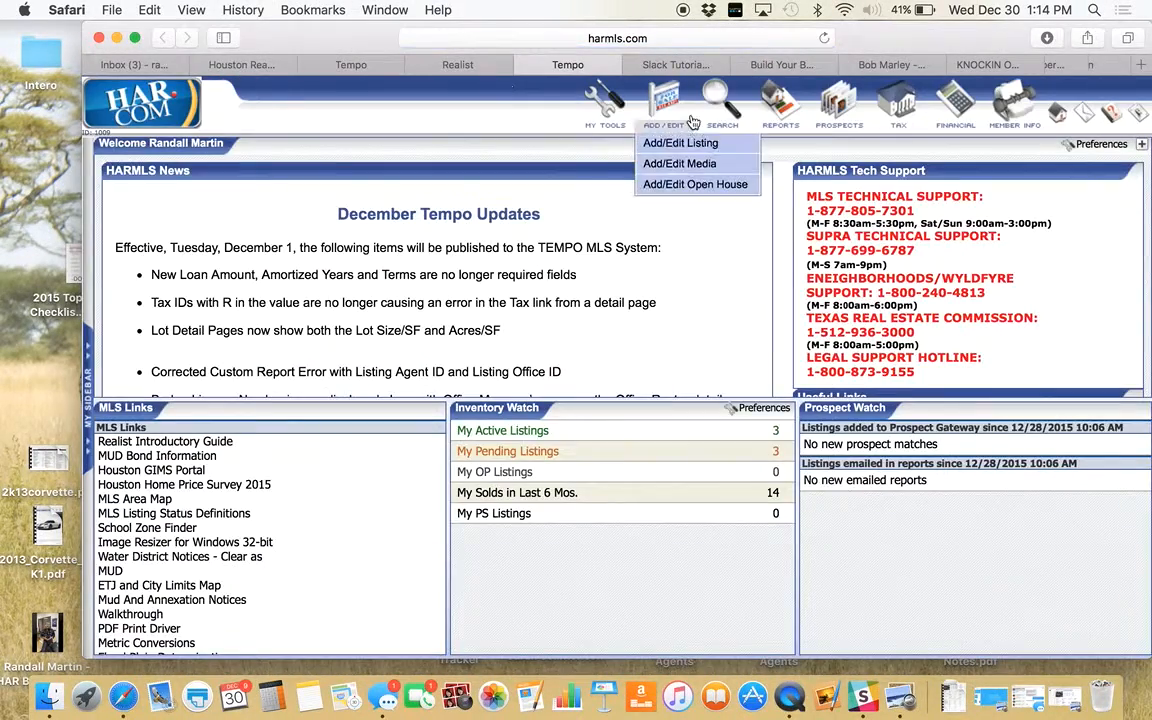
pyautogui.click(729, 110)
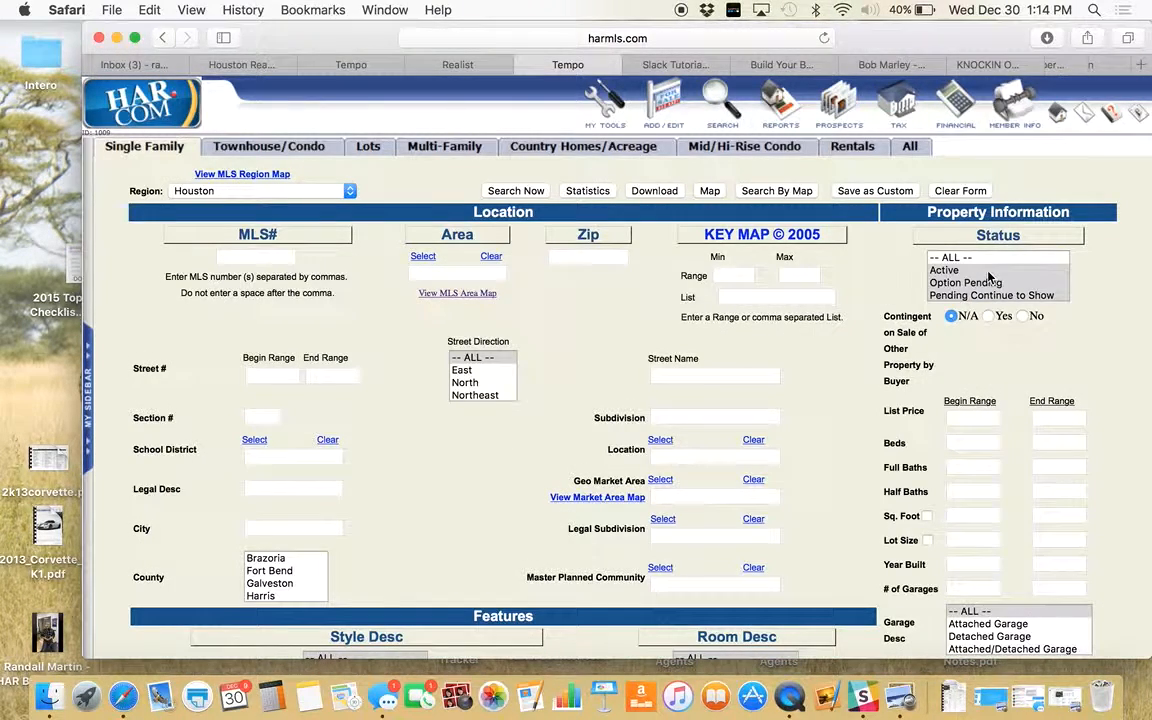
# - Enter area 5 and subdivision southwyck in the search form
pyautogui.click(463, 275)
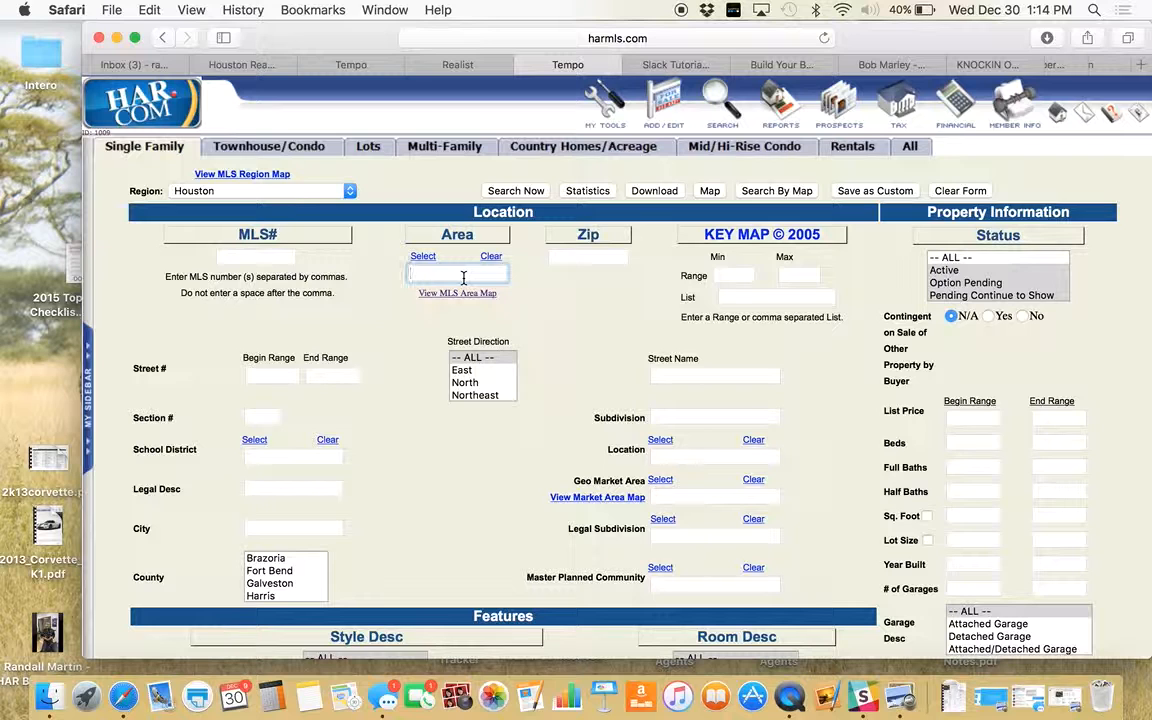
pyautogui.write('5')
pyautogui.click(673, 413)
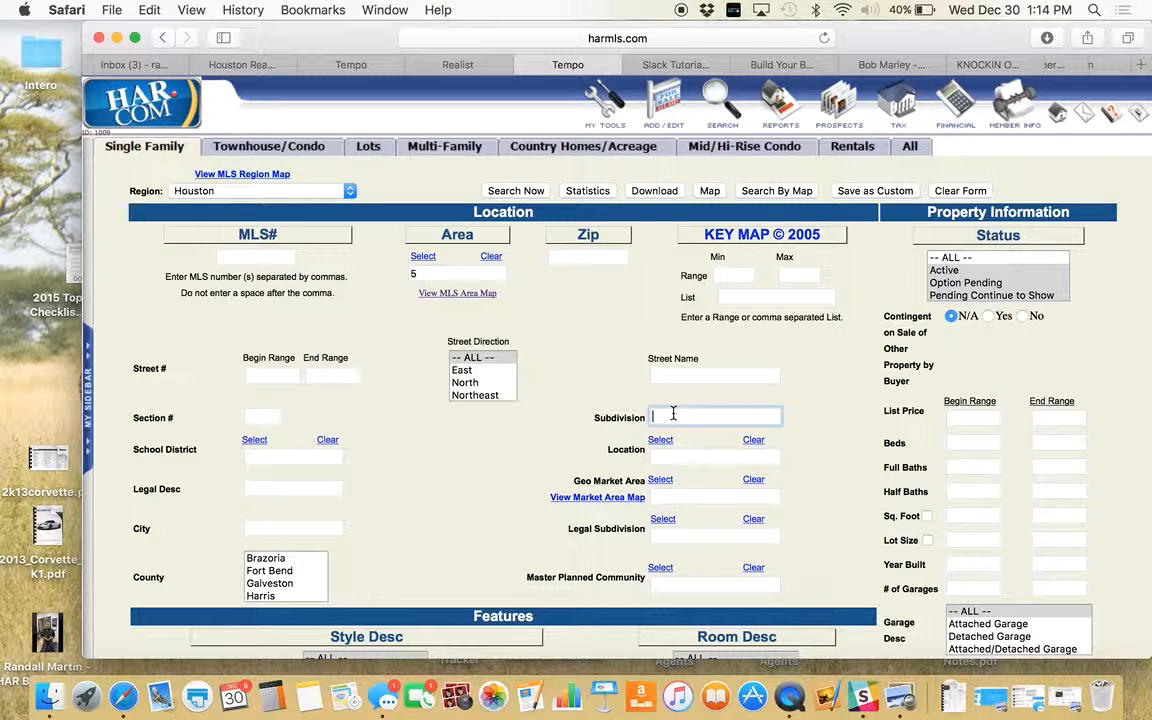
pyautogui.write('southwyck')
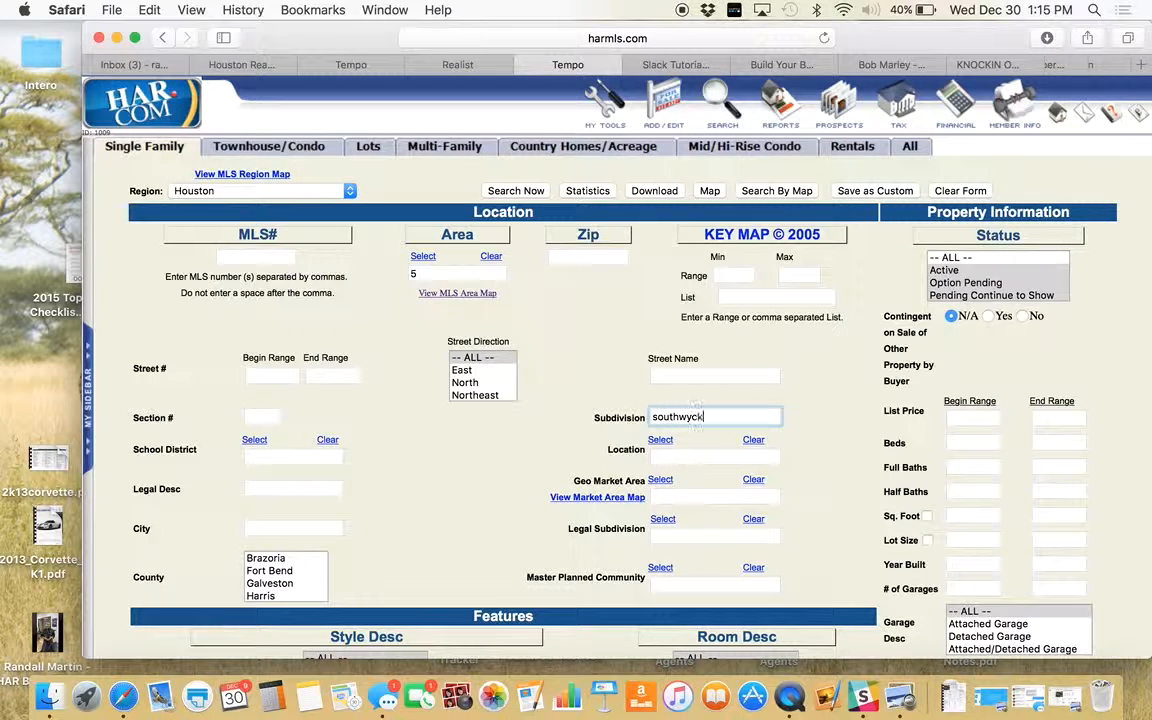
# - Include Pending statuses, closed date from 9/1/15, 2 stories and no private pool
pyautogui.scroll(-2, 812, 393)
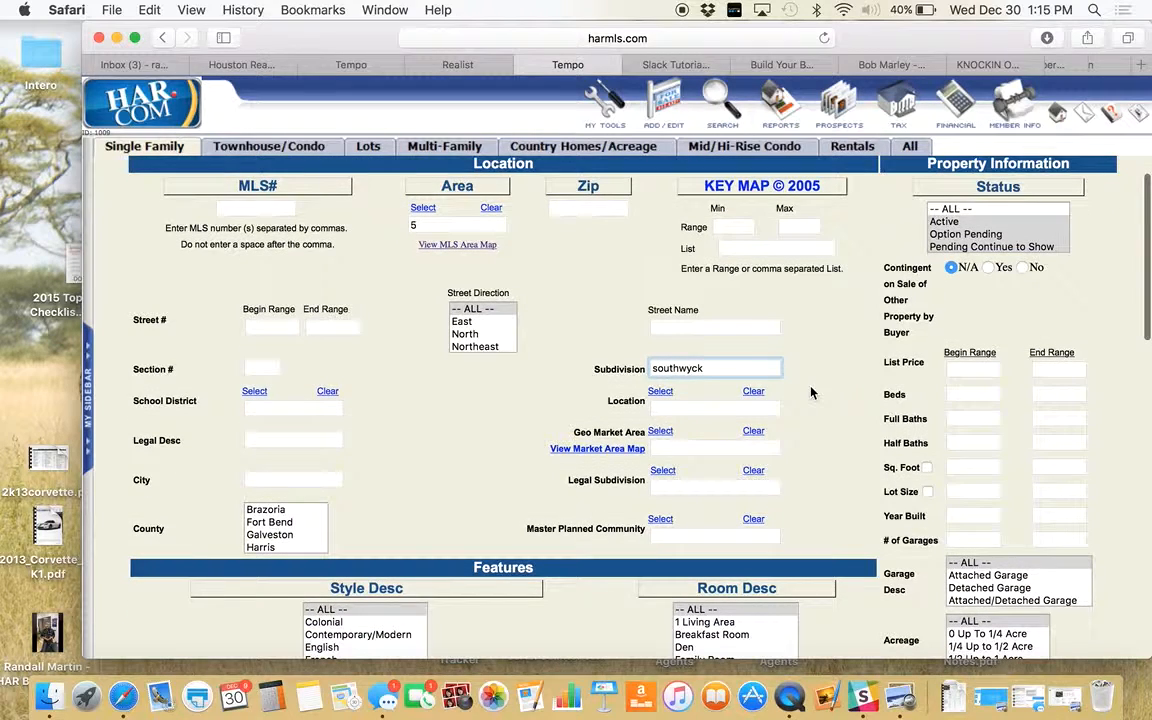
pyautogui.scroll(-1, 977, 228)
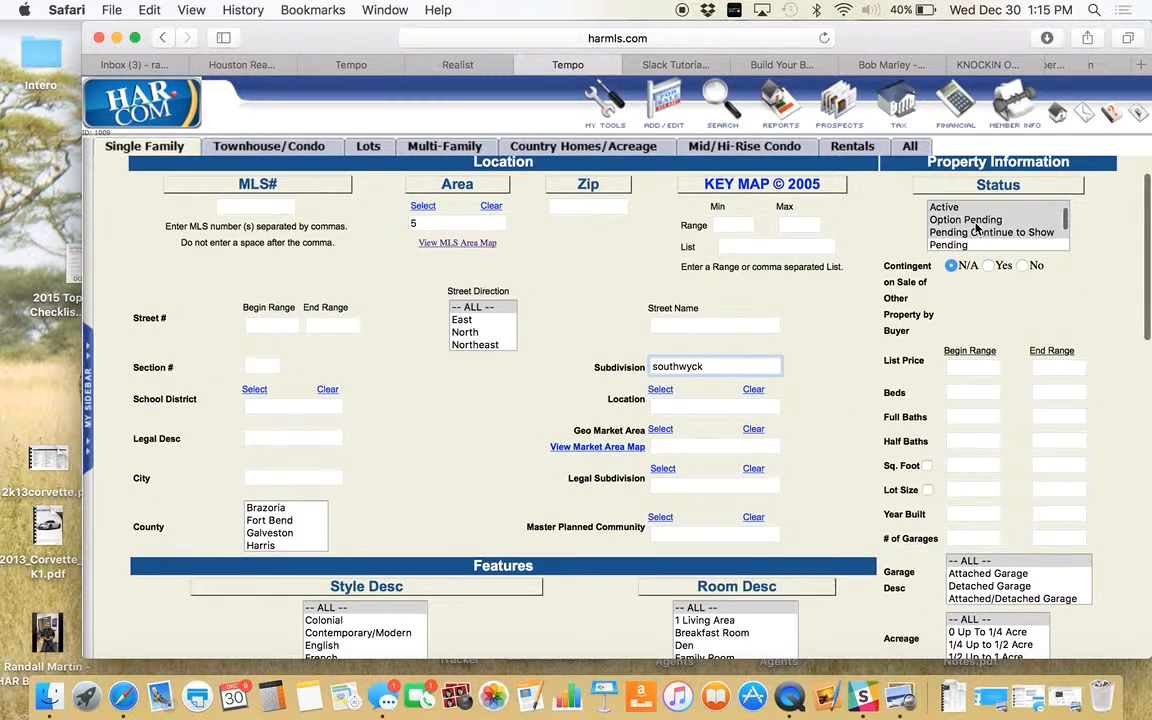
pyautogui.scroll(-2, 974, 227)
pyautogui.keyDown('super'); pyautogui.click(963, 222); pyautogui.keyUp('super')
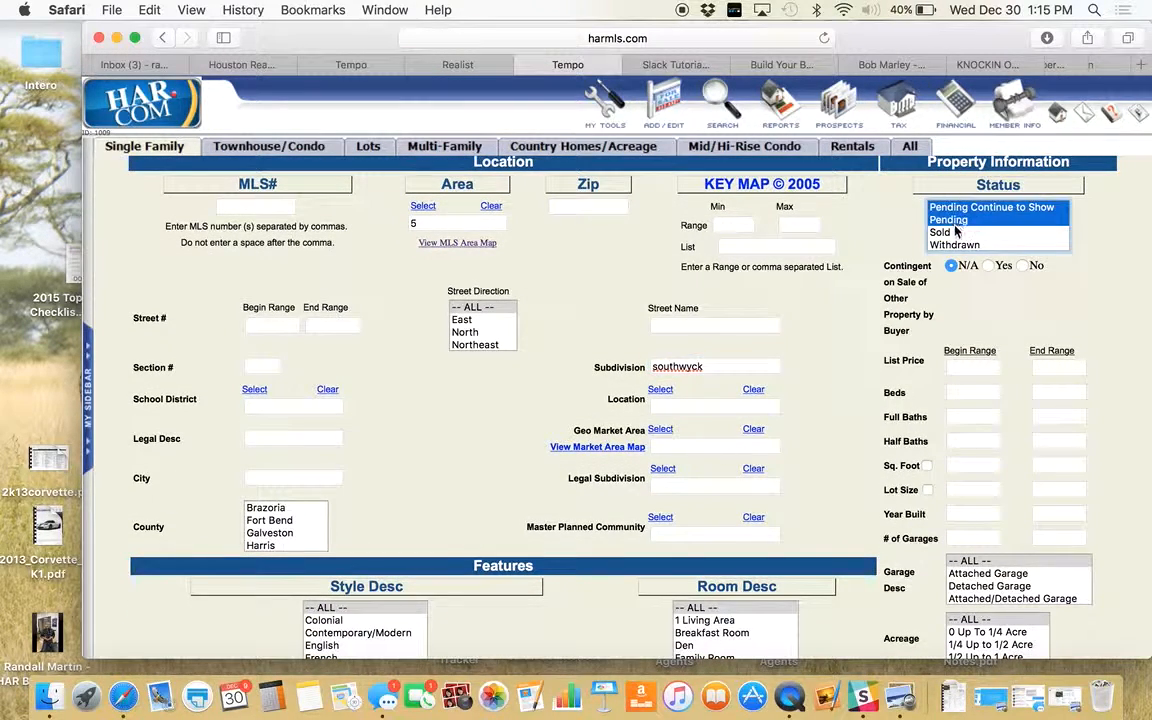
pyautogui.scroll(-10, 779, 391)
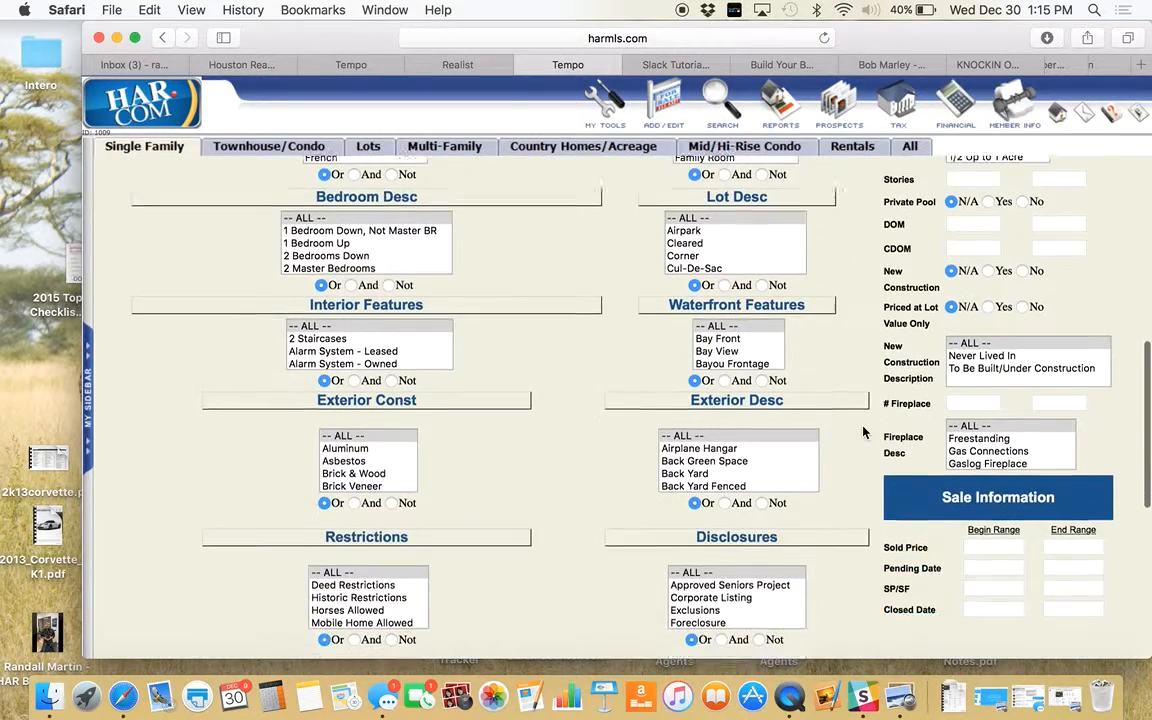
pyautogui.scroll(-3, 864, 432)
pyautogui.click(989, 468)
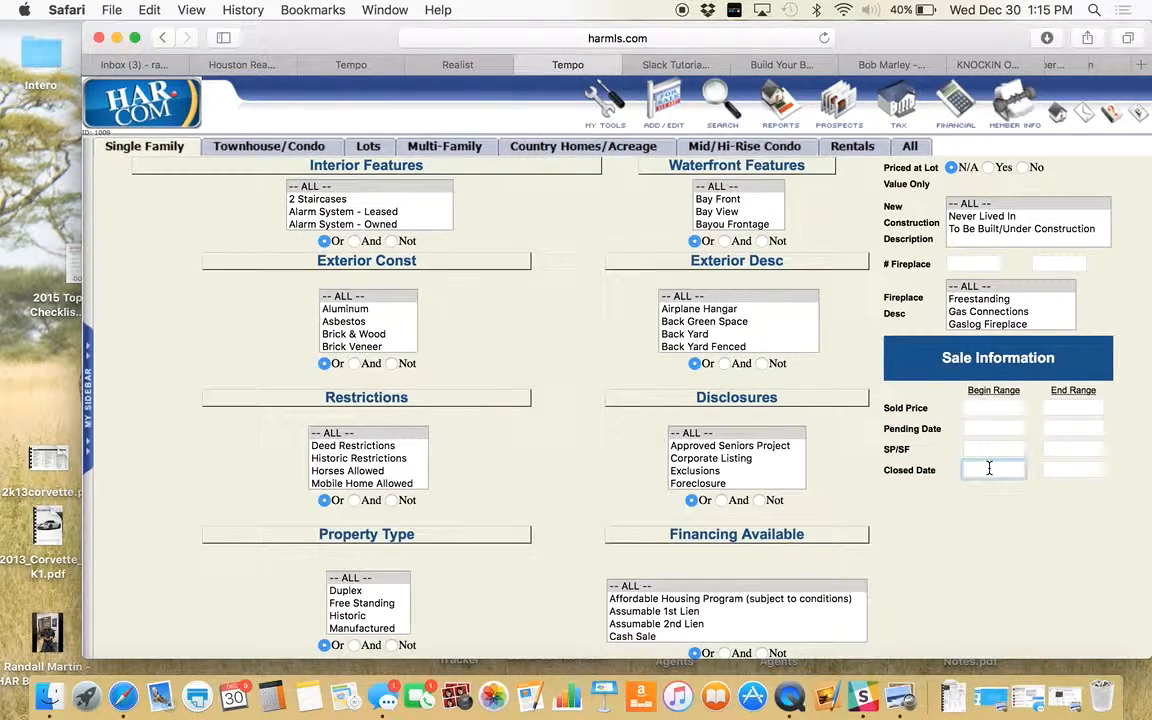
pyautogui.write('9/1/15')
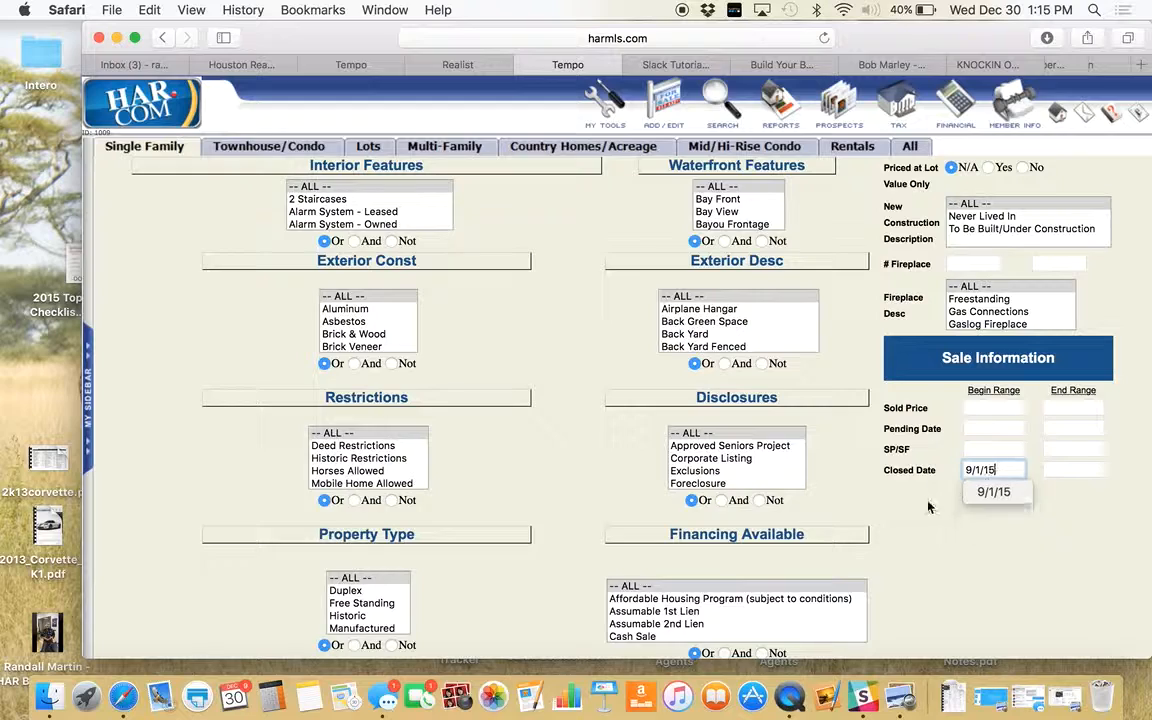
pyautogui.scroll(6, 829, 475)
pyautogui.click(960, 340)
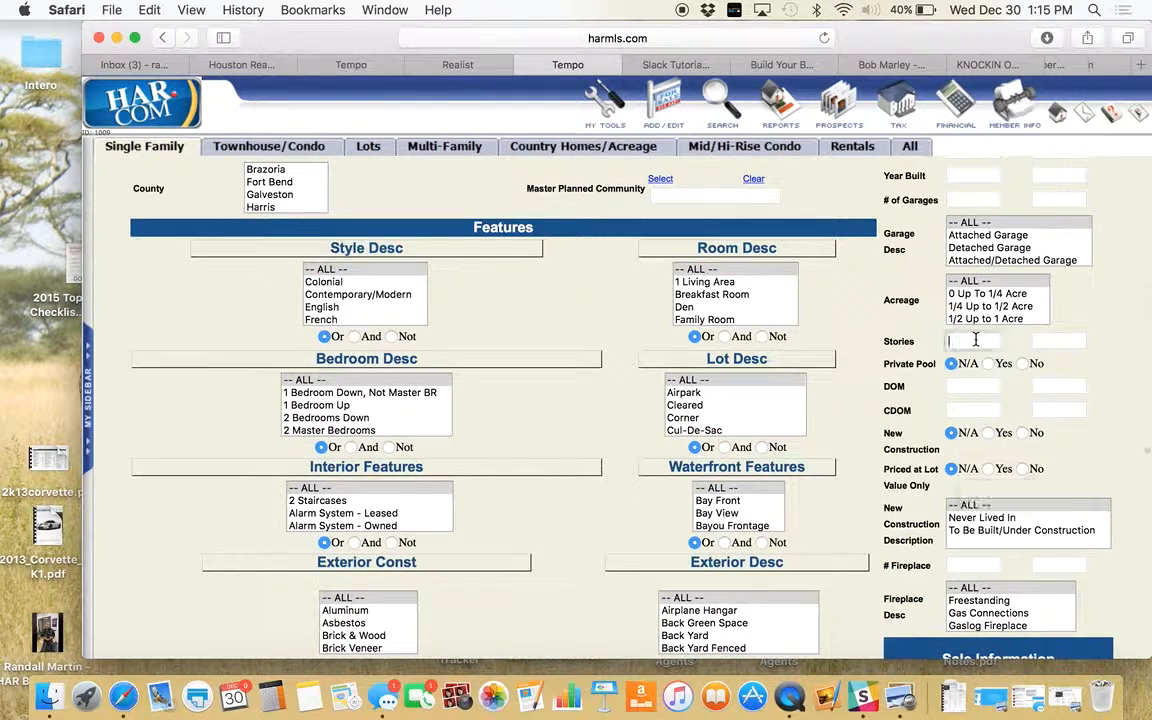
pyautogui.write('2')
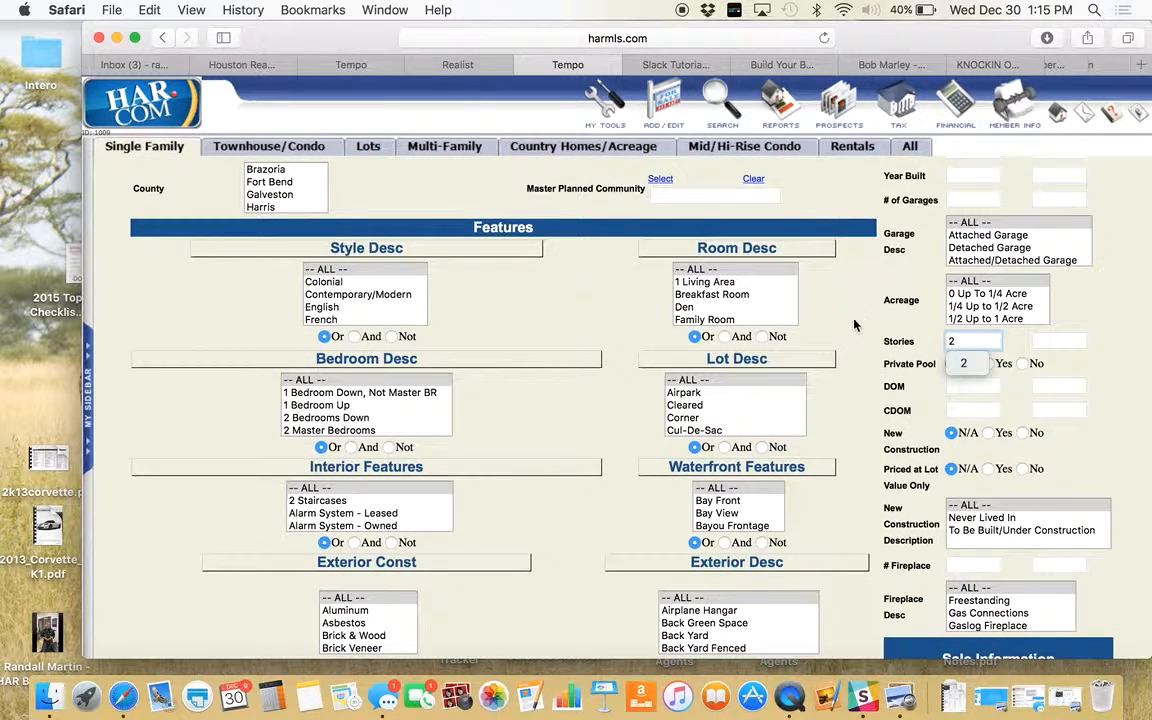
pyautogui.scroll(3, 854, 325)
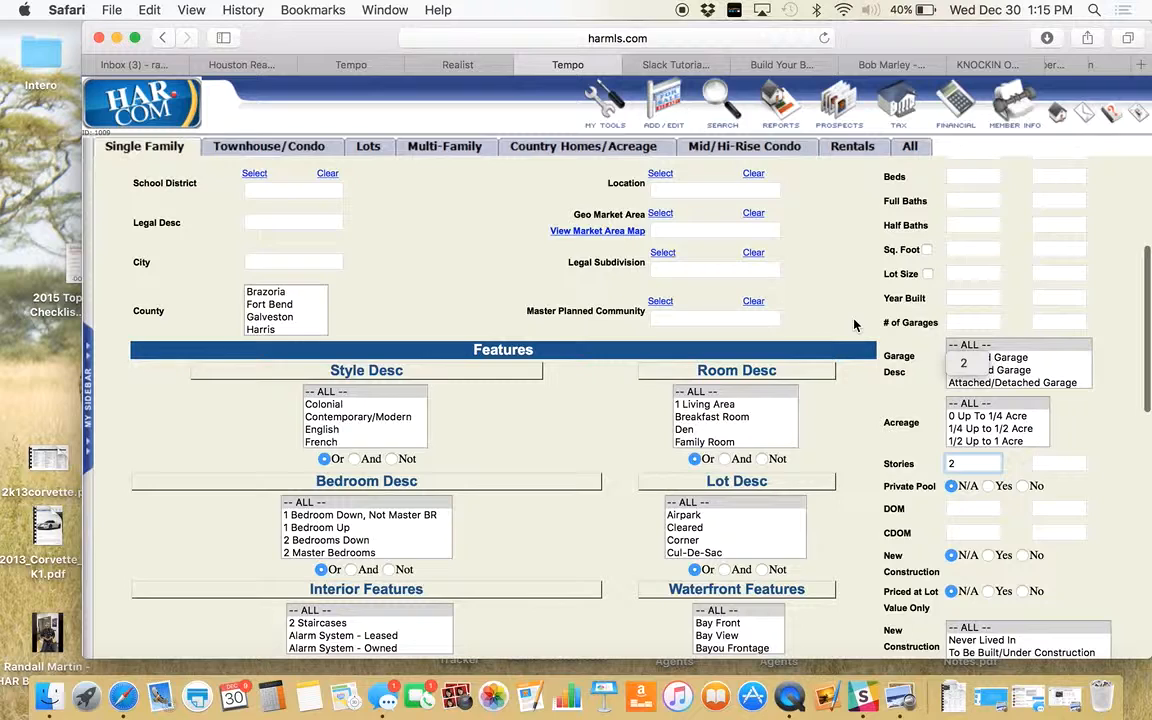
pyautogui.click(1022, 486)
# - After checking the subject in Realist, set the square-foot range to 2100–2500
pyautogui.scroll(5, 900, 420)
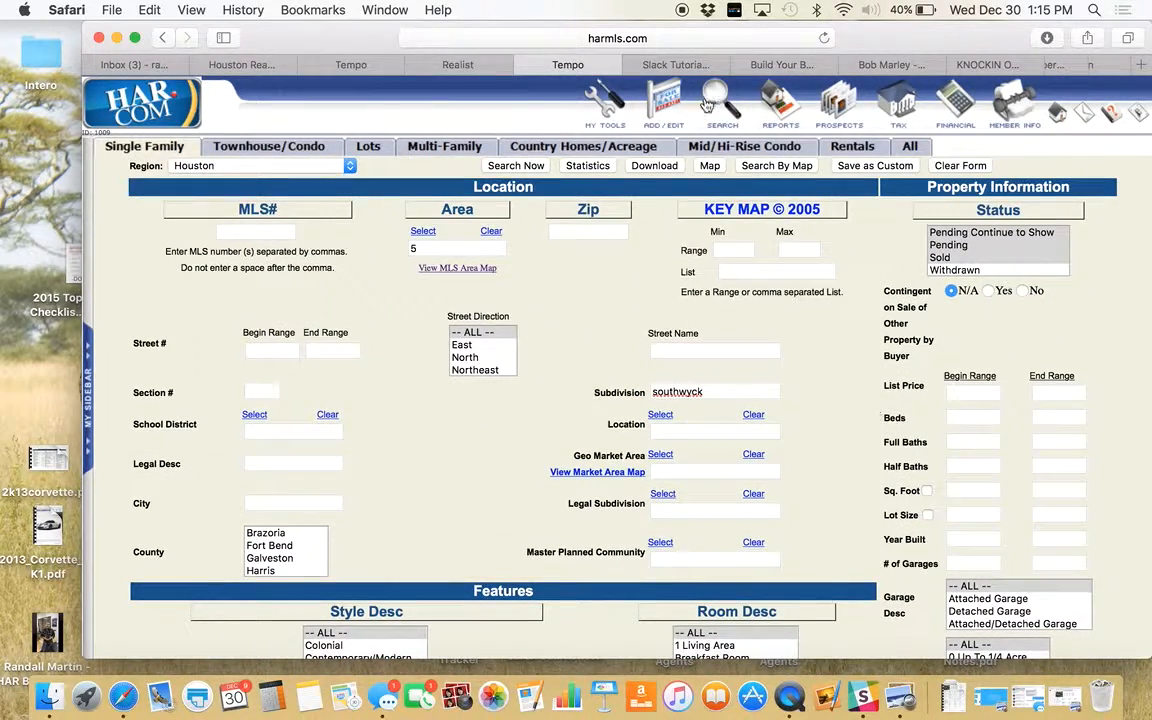
pyautogui.click(459, 65)
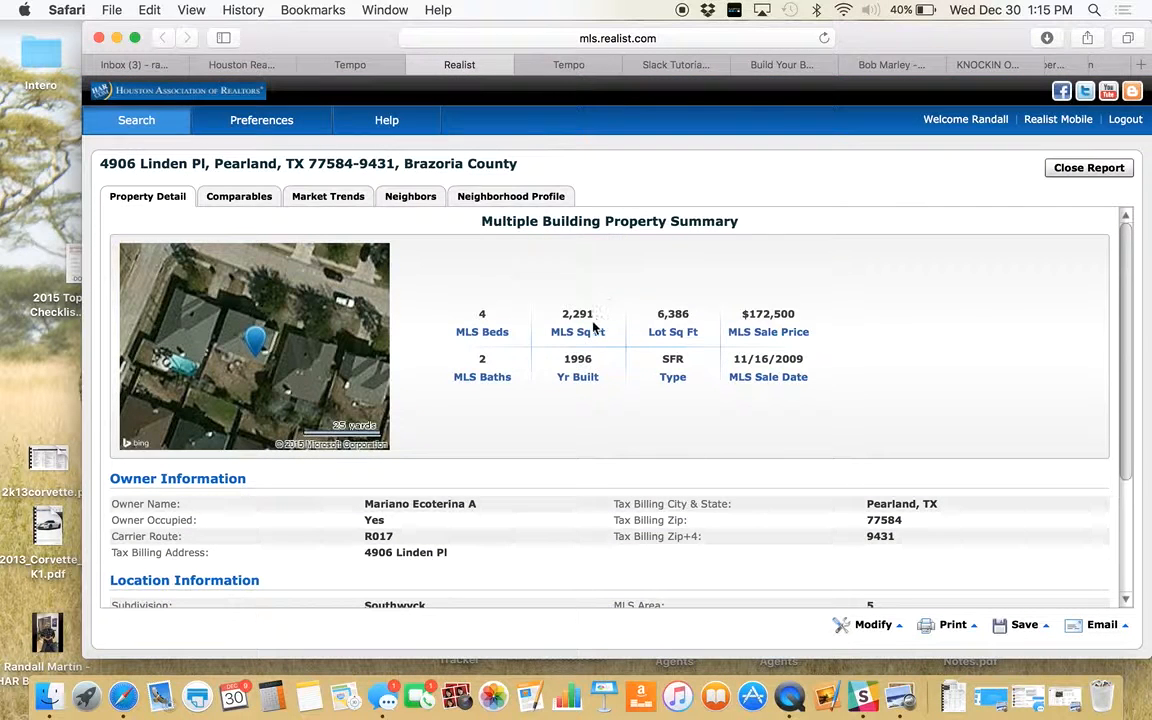
pyautogui.click(575, 65)
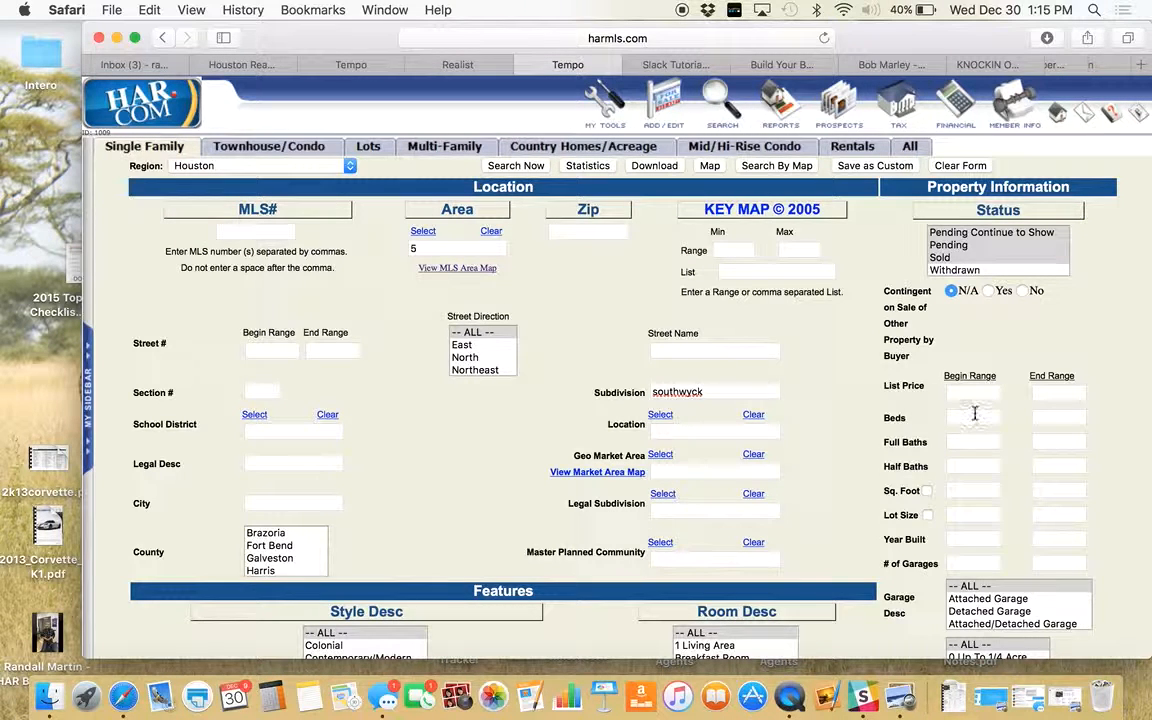
pyautogui.click(968, 490)
pyautogui.write('2100')
pyautogui.press('Tab')
pyautogui.write('2')
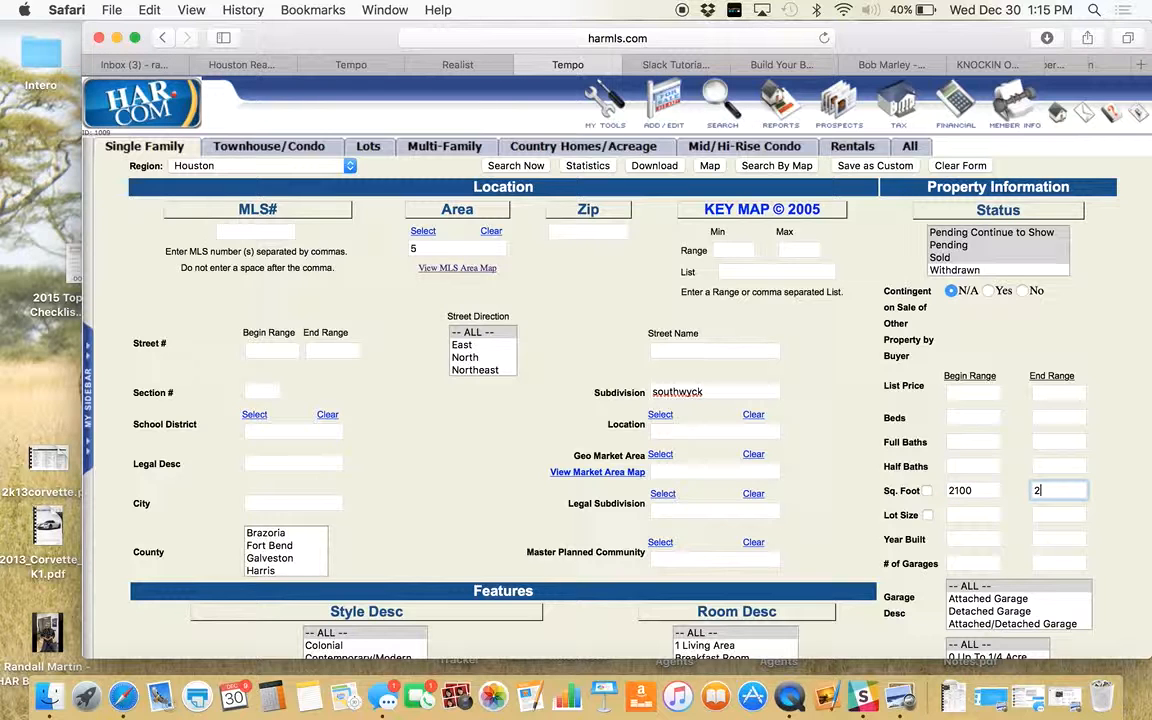
pyautogui.write('500')
pyautogui.click(1015, 518)
pyautogui.scroll(1, 1017, 517)
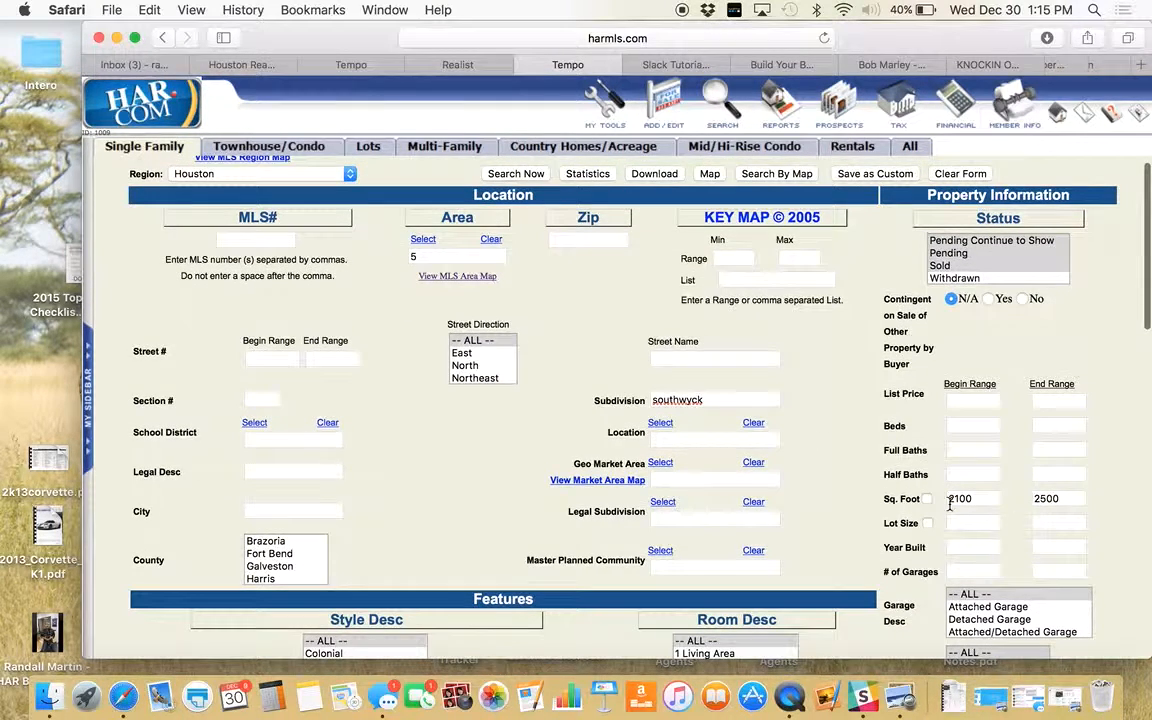
pyautogui.click(505, 174)
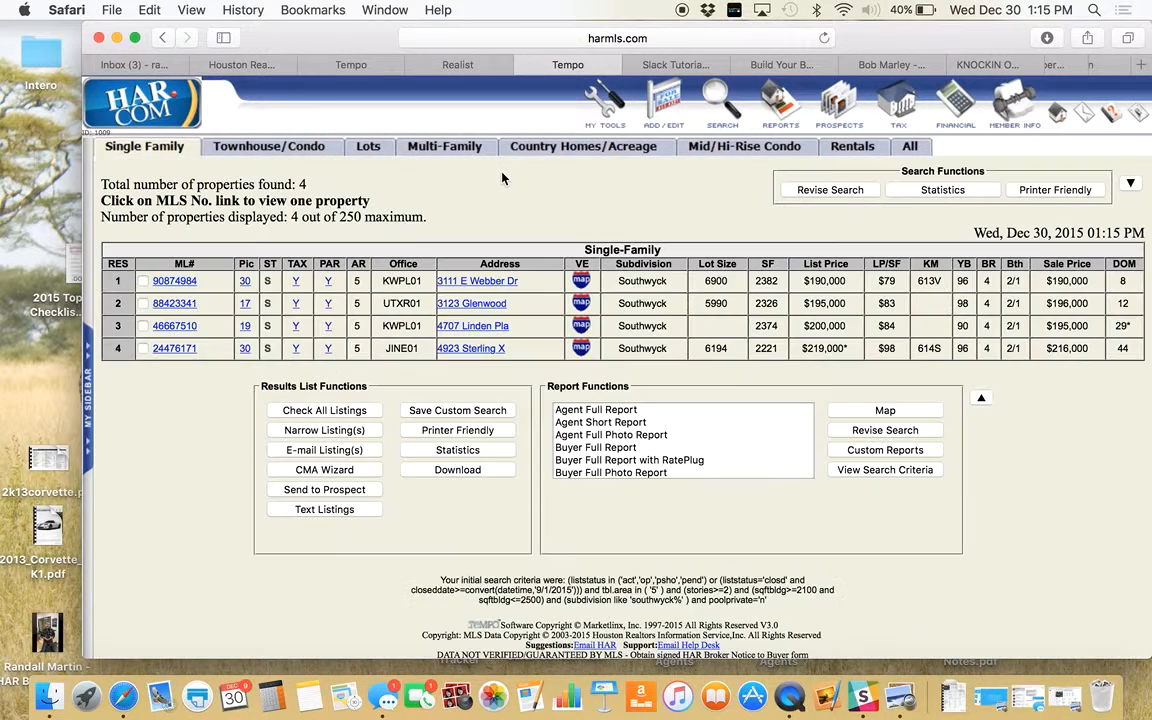
pyautogui.click(325, 411)
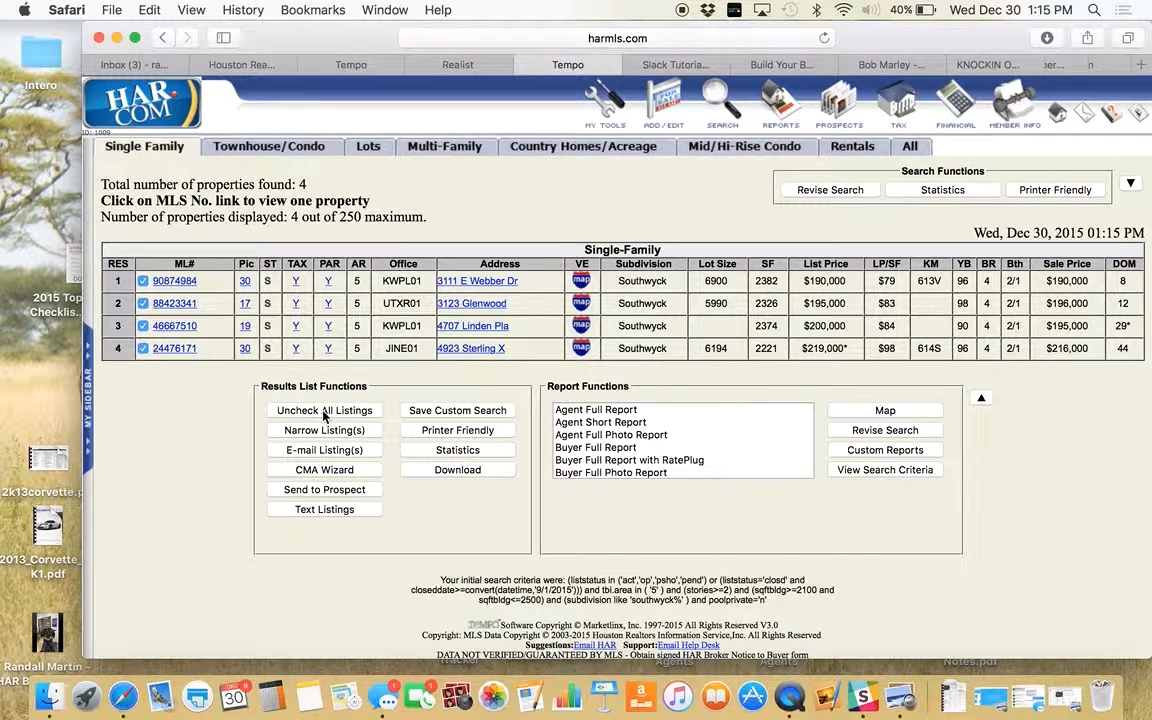
pyautogui.click(885, 410)
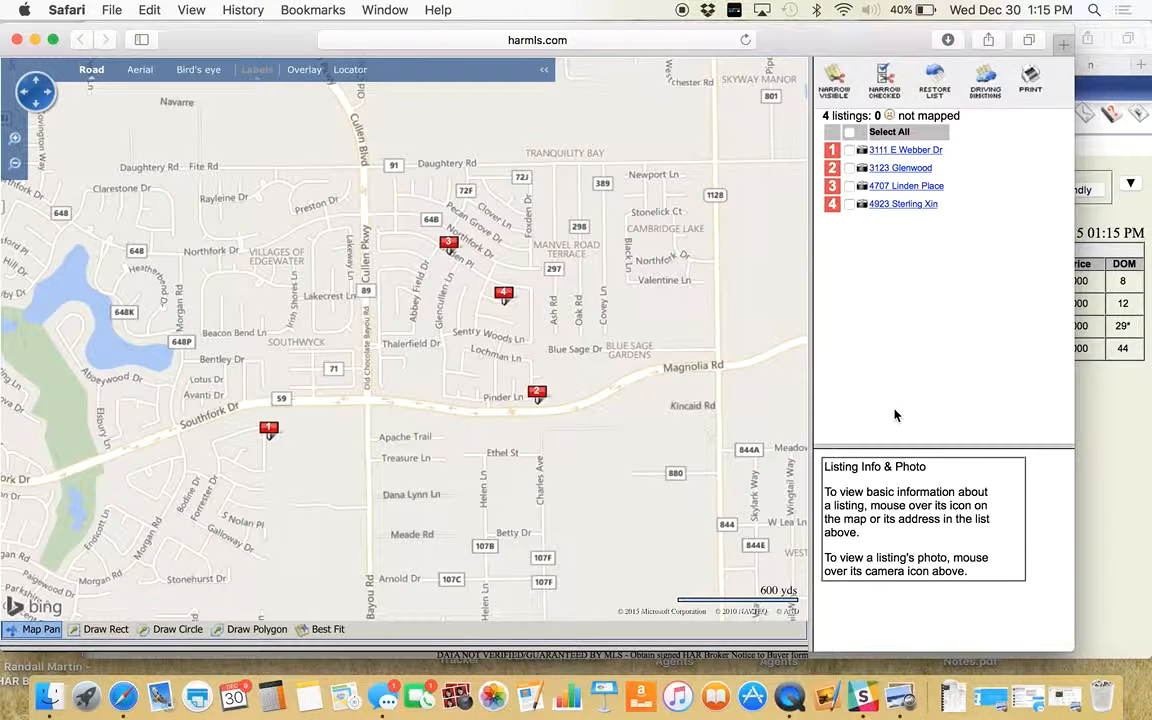
pyautogui.moveTo(448, 244)
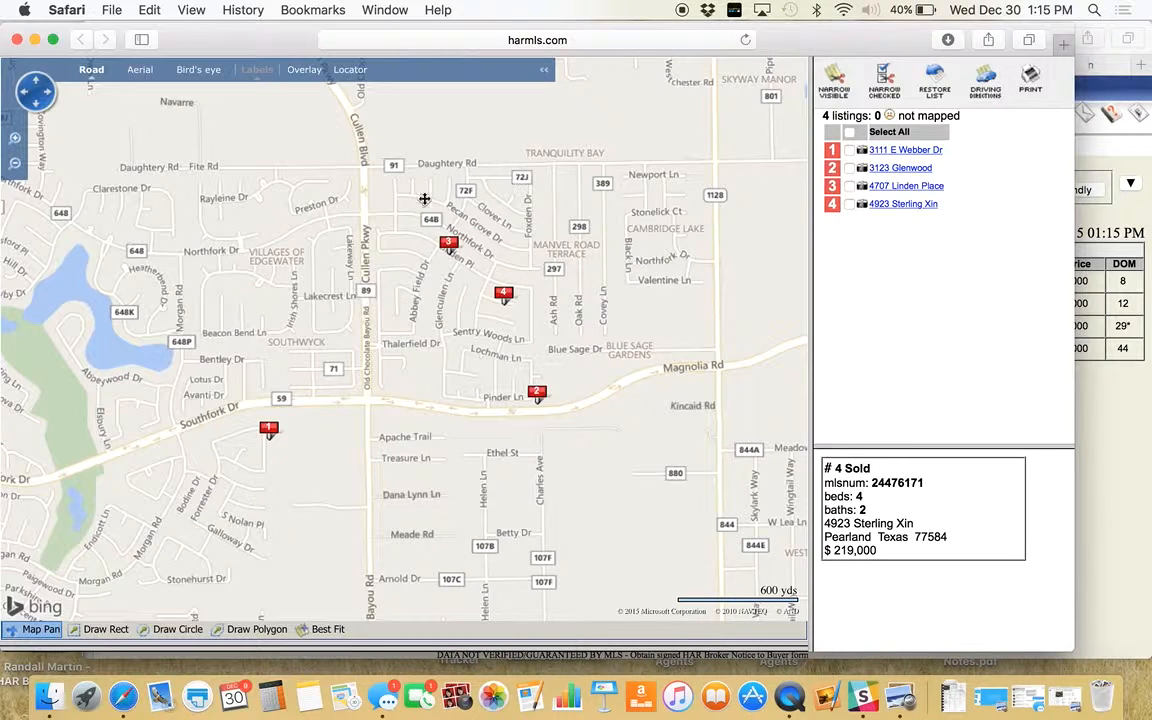
pyautogui.click(267, 432)
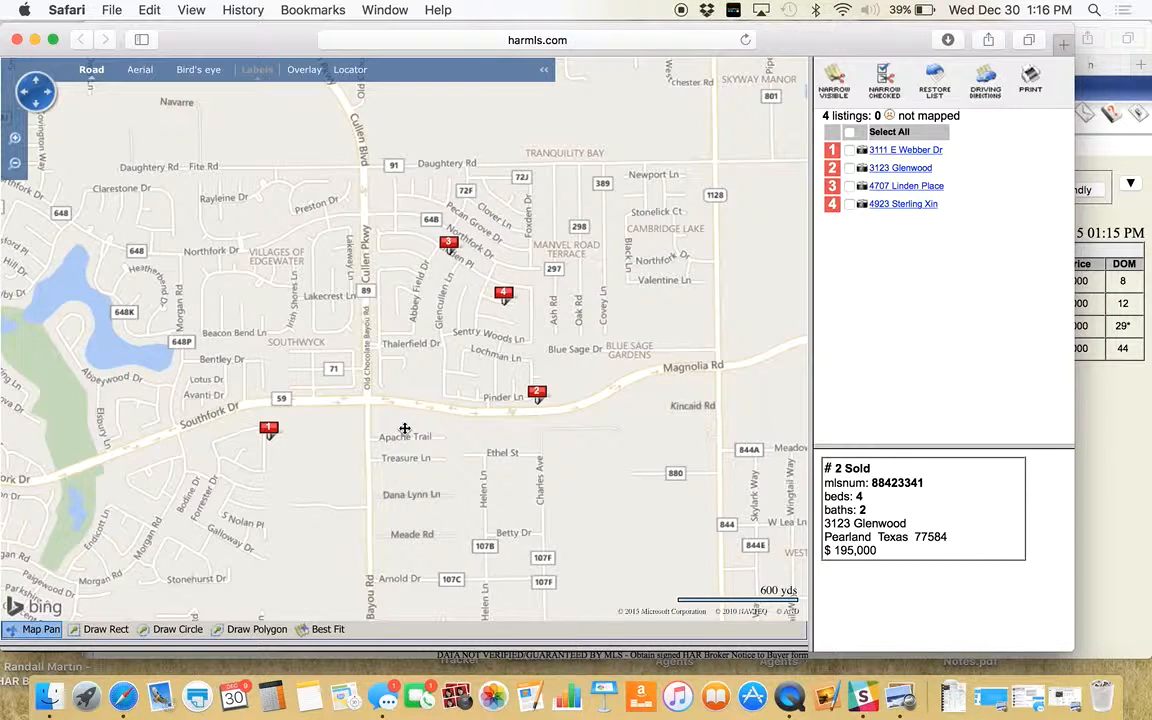
# - Draw a polygon around the four comps from Cullen Blvd to Tranquility Bay, then clear it and close the map
pyautogui.click(252, 630)
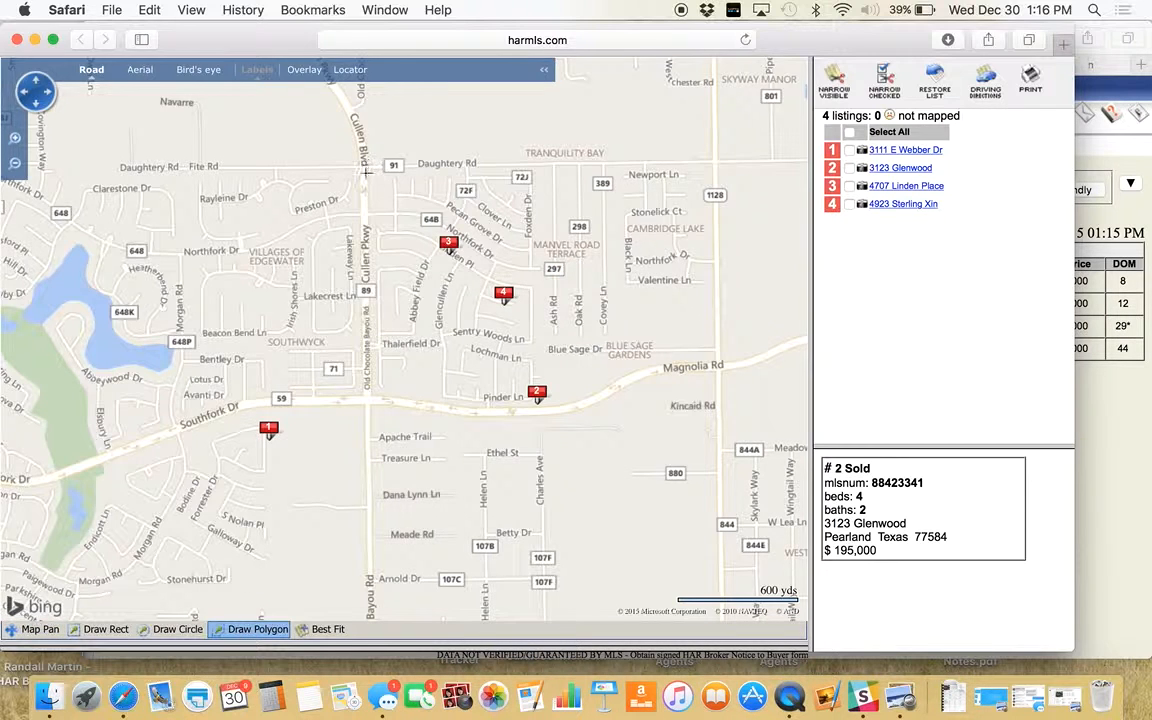
pyautogui.click(366, 189)
pyautogui.click(369, 386)
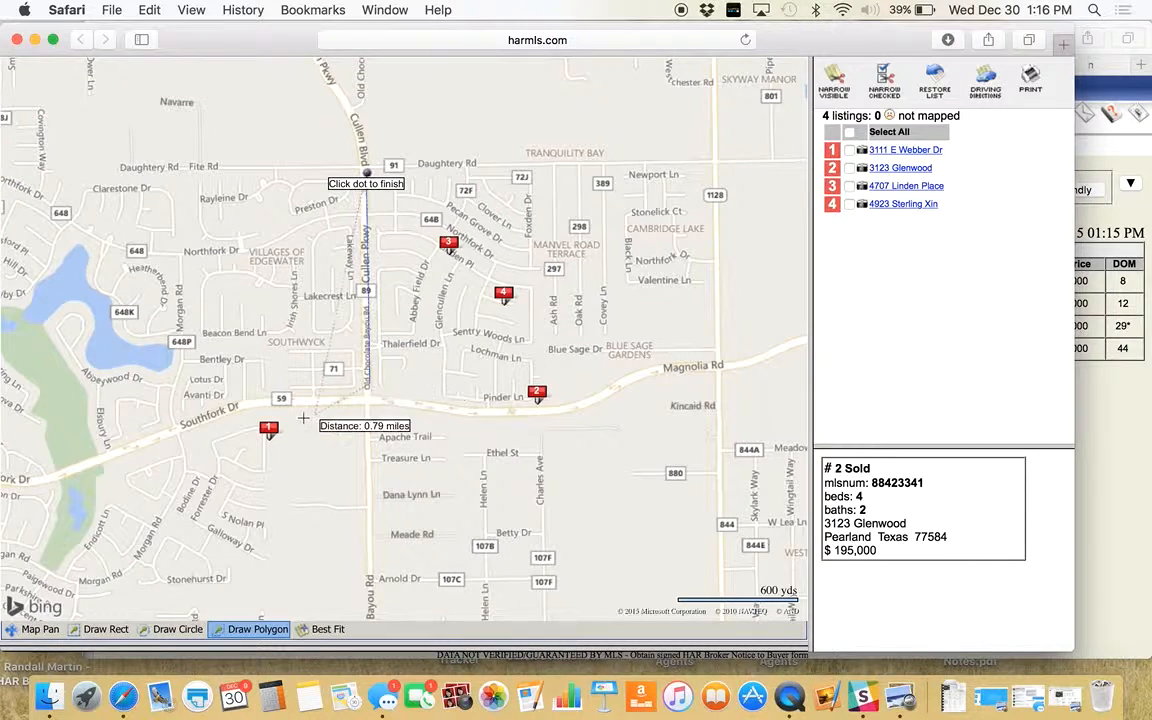
pyautogui.click(217, 425)
pyautogui.click(230, 497)
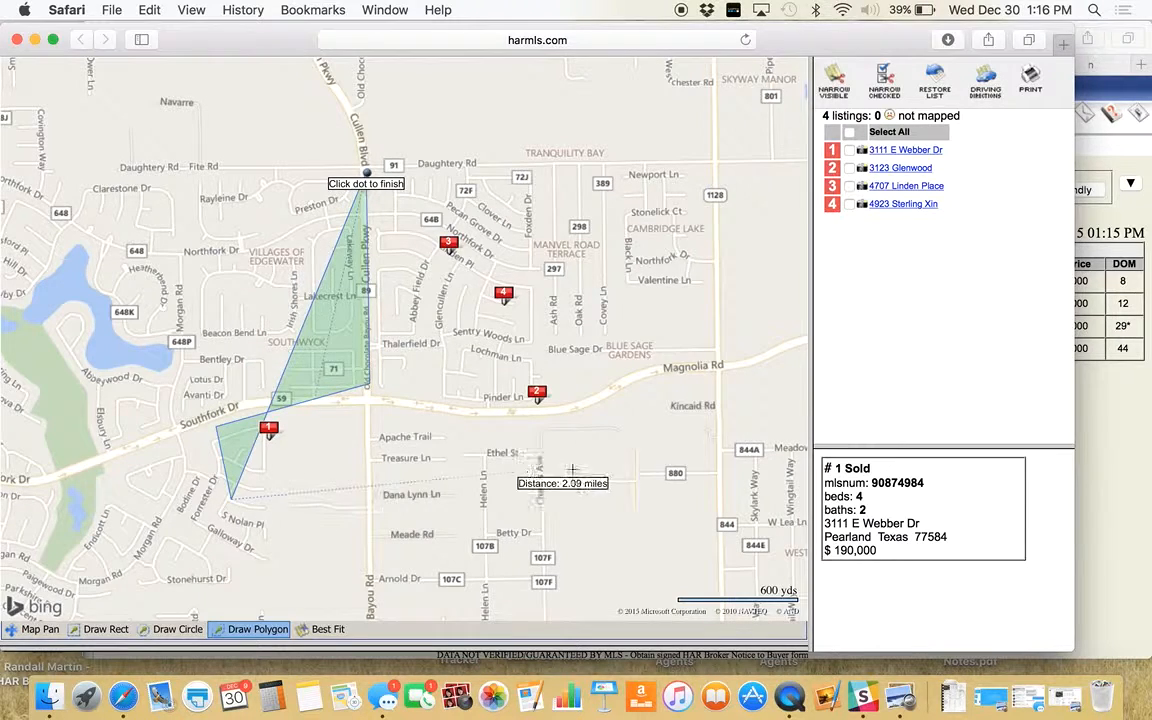
pyautogui.click(595, 483)
pyautogui.click(560, 164)
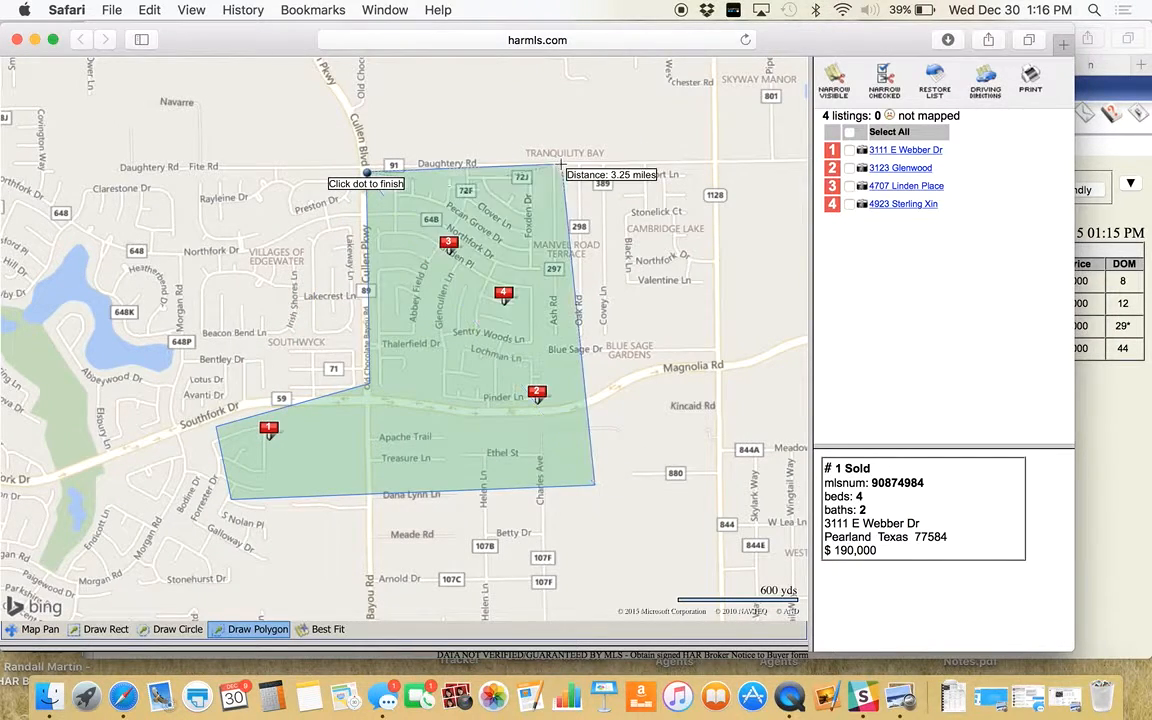
pyautogui.click(366, 172)
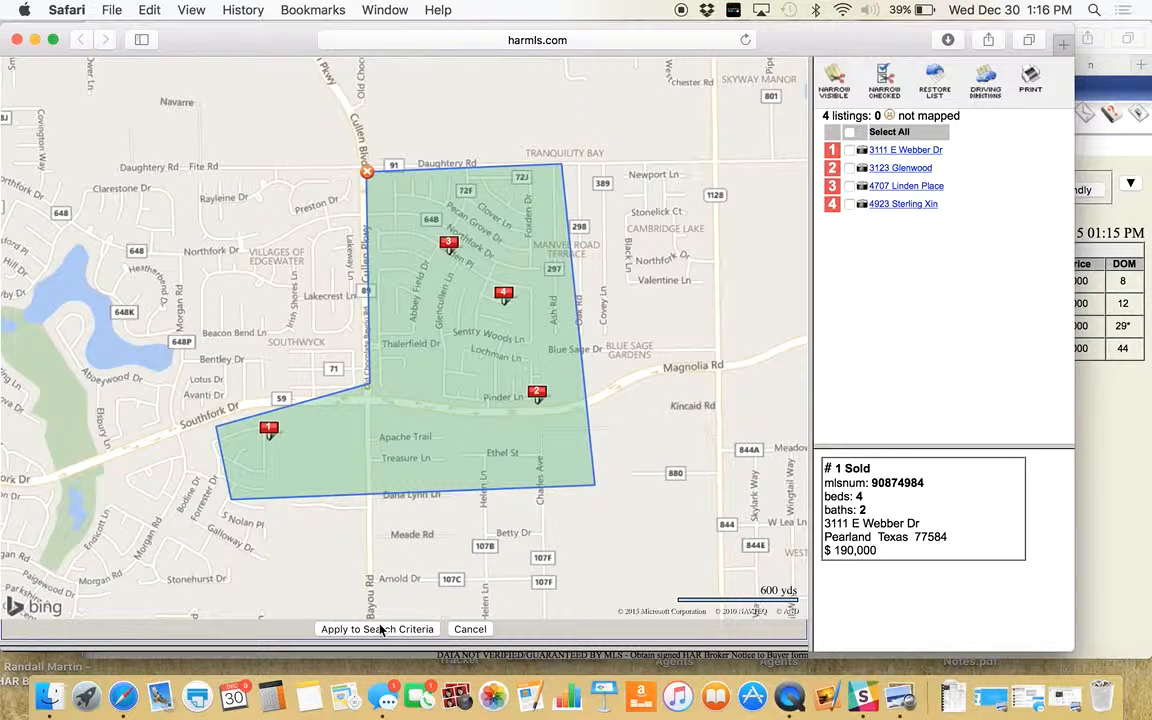
pyautogui.click(368, 175)
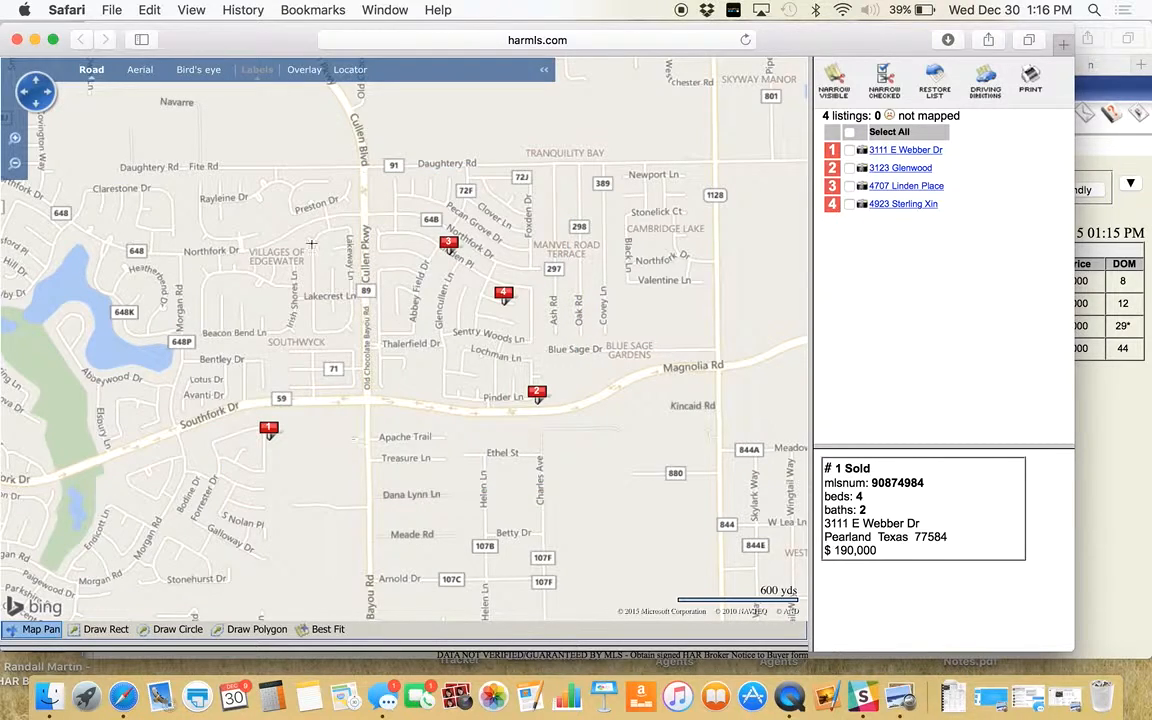
pyautogui.click(16, 39)
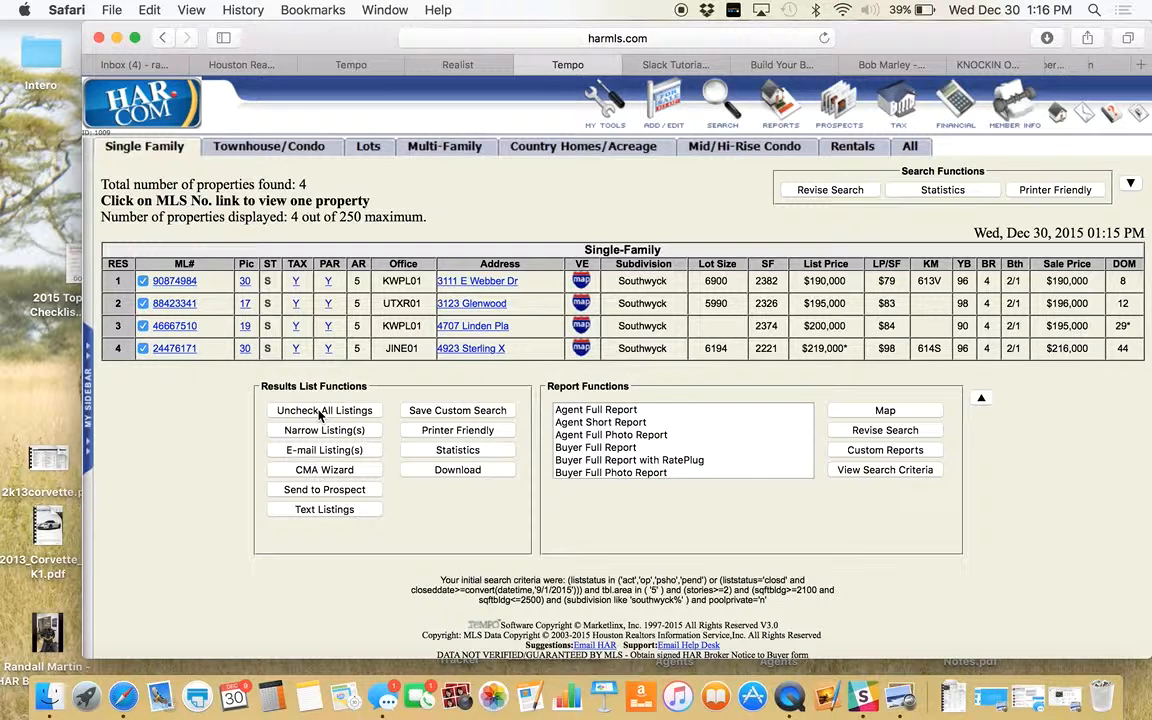
pyautogui.click(174, 281)
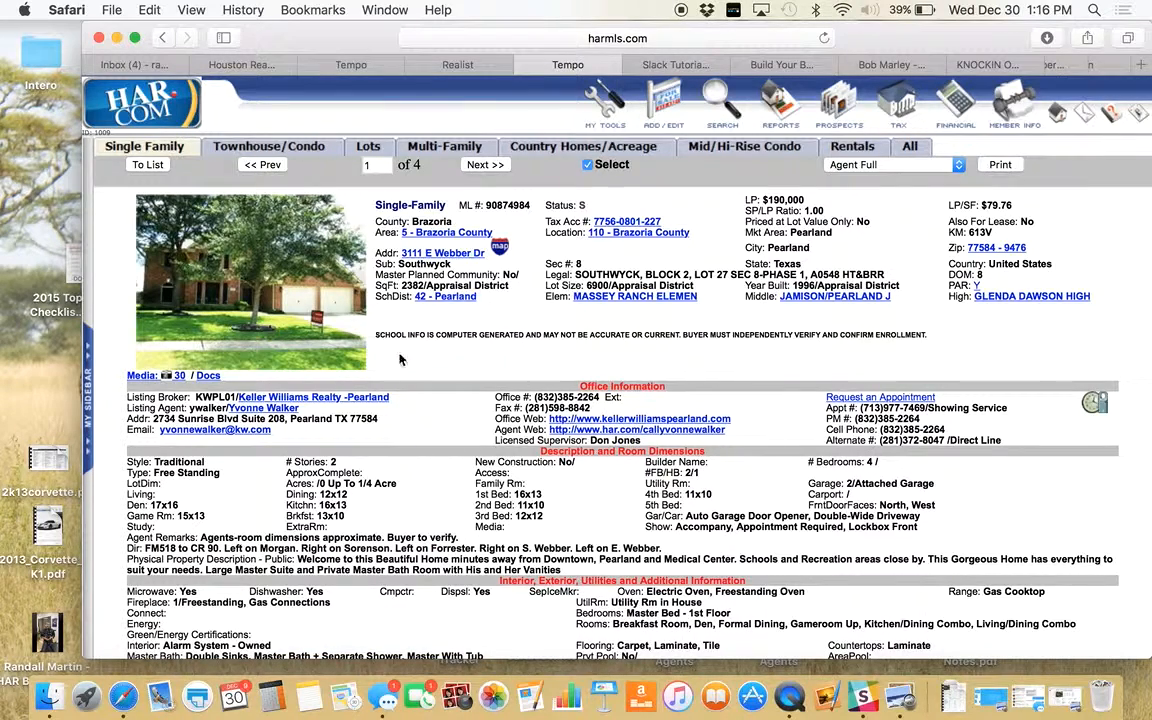
pyautogui.click(243, 257)
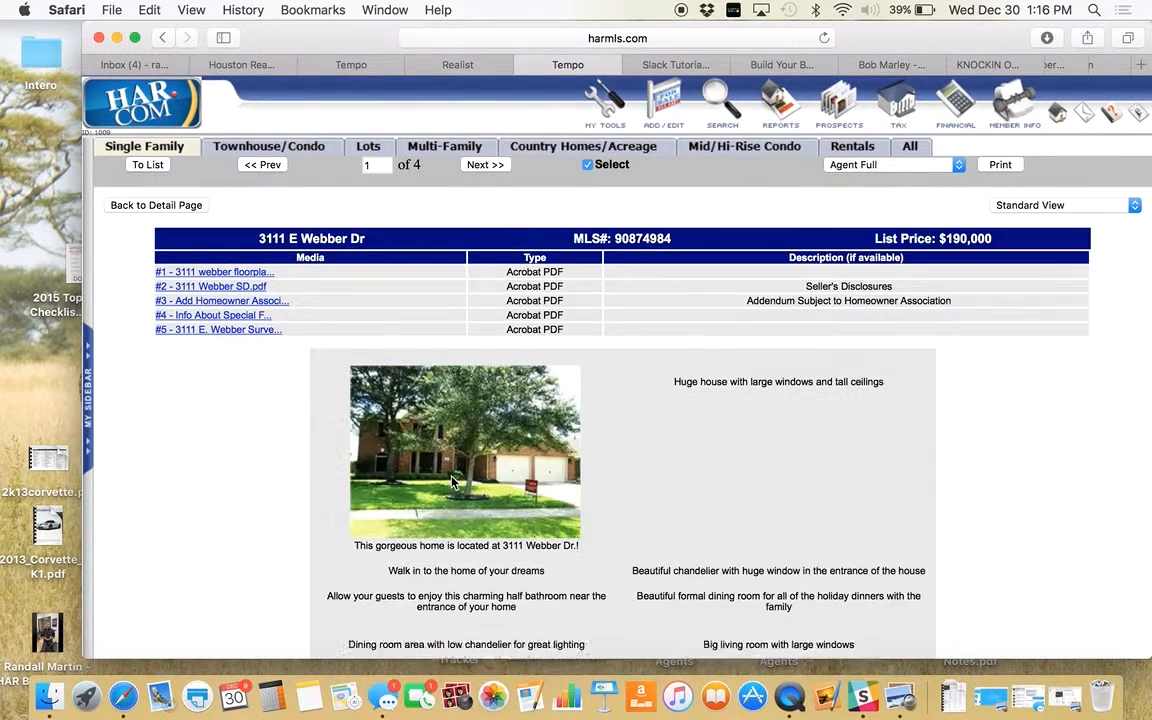
pyautogui.scroll(-10, 451, 483)
pyautogui.scroll(-5, 451, 483)
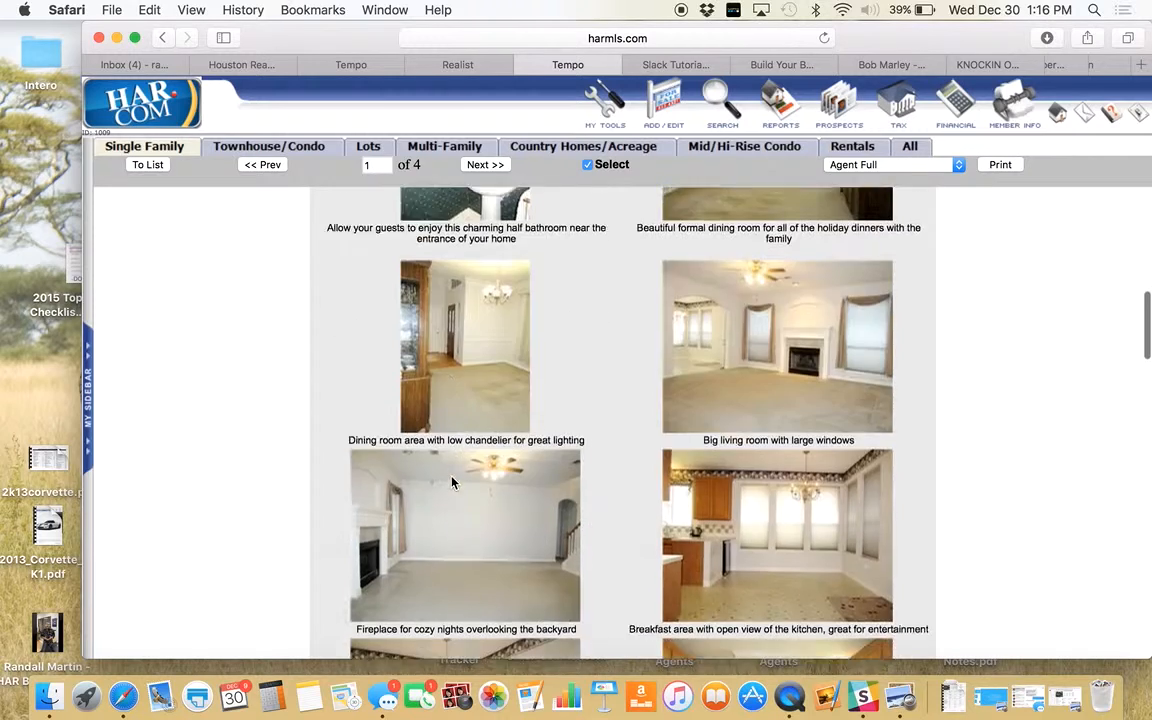
pyautogui.scroll(4, 451, 483)
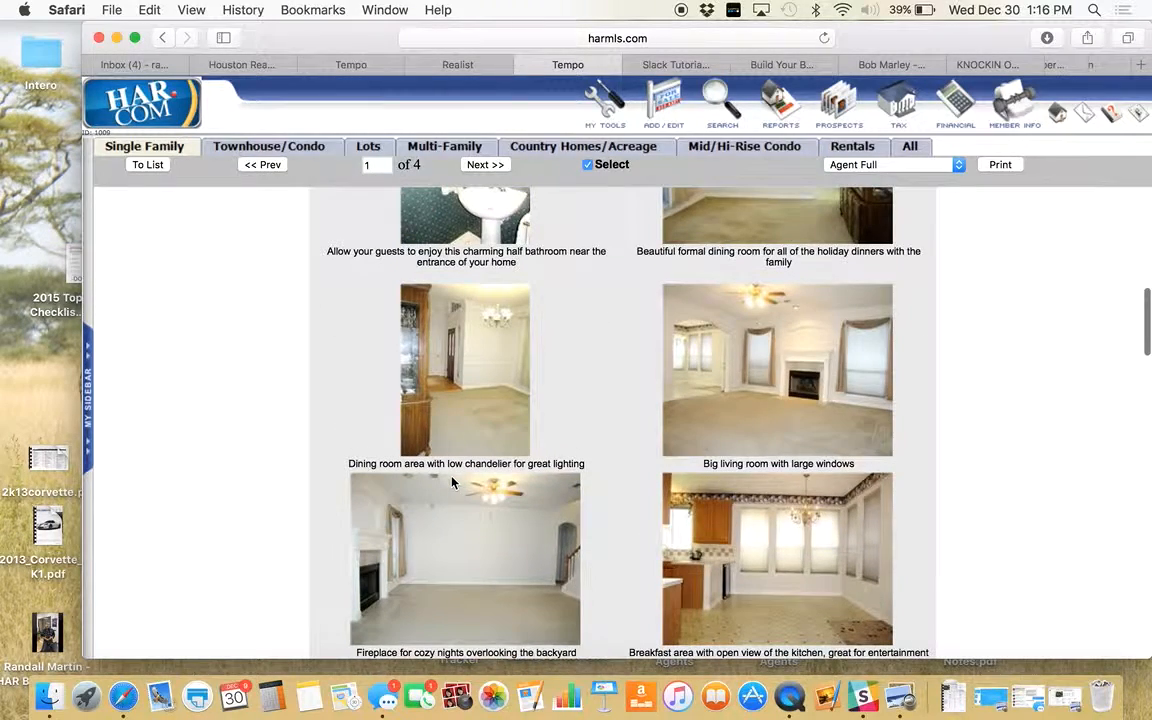
pyautogui.scroll(-5, 451, 483)
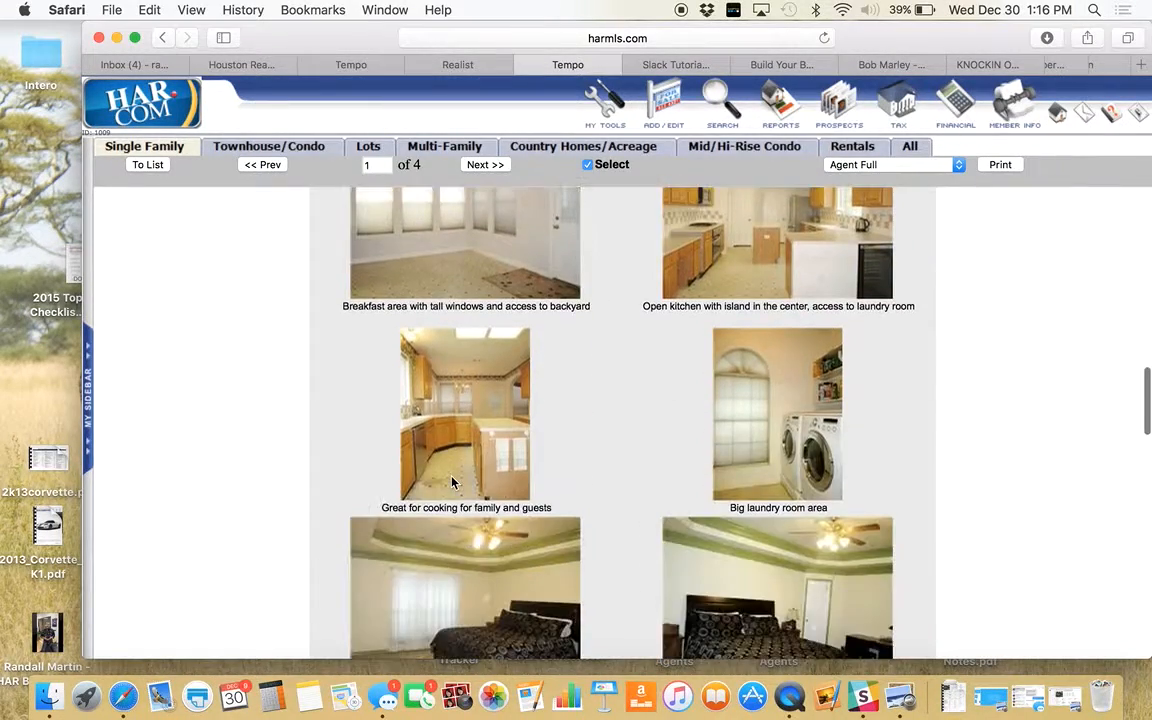
pyautogui.scroll(-8, 451, 483)
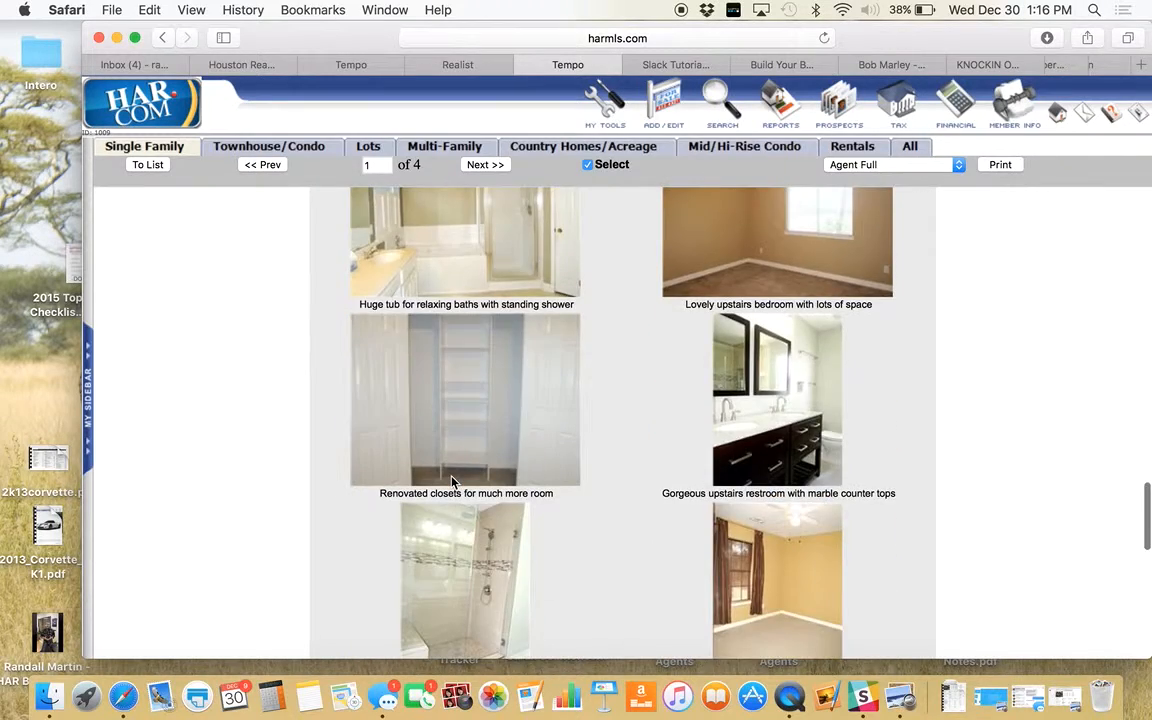
pyautogui.scroll(-10, 451, 483)
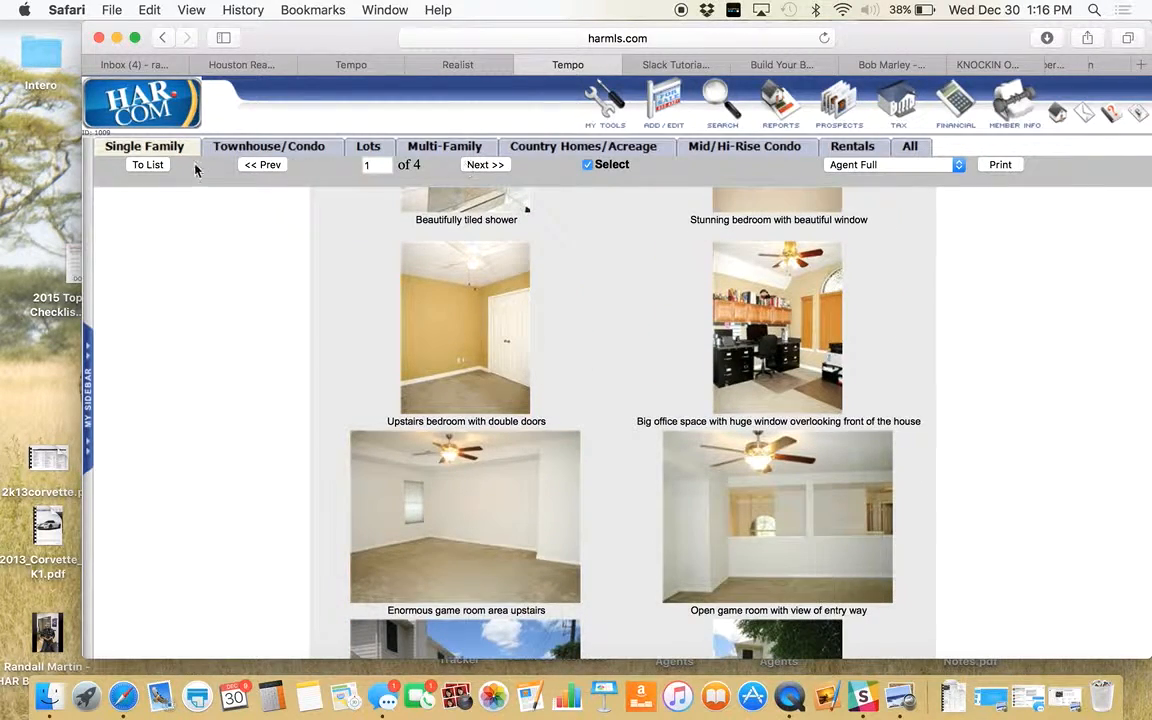
pyautogui.click(148, 164)
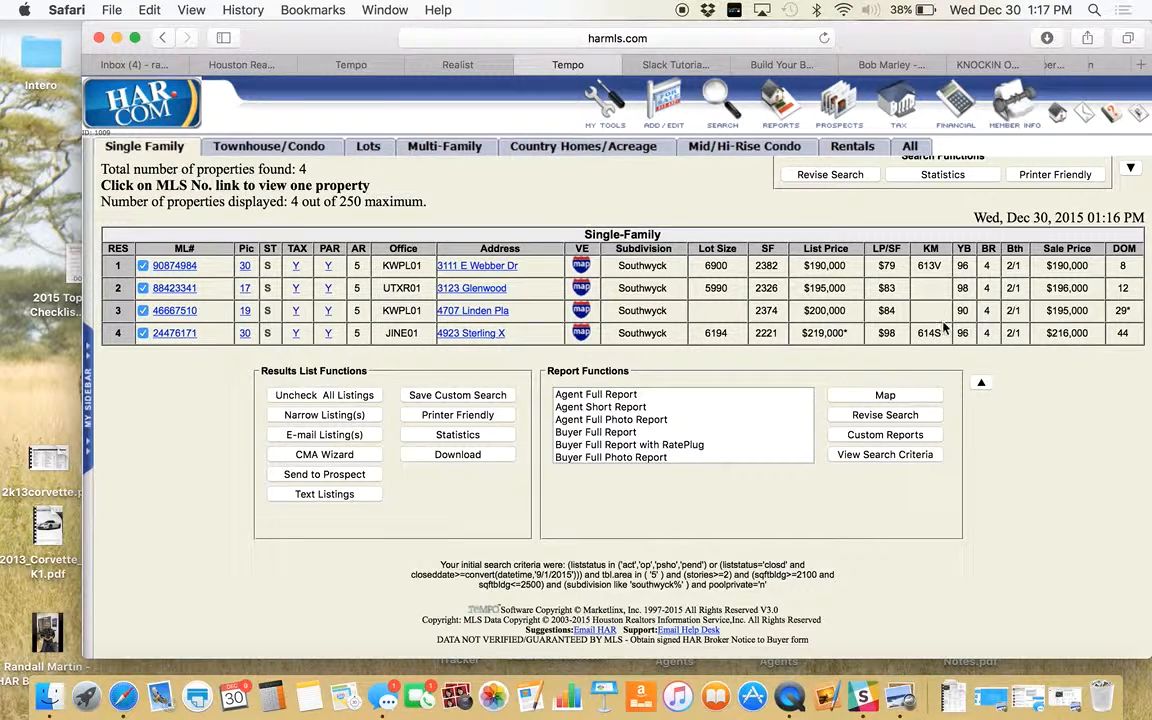
# - Choose the CMA Report for the four comps and bring up the client print-out form
pyautogui.scroll(-3, 620, 440)
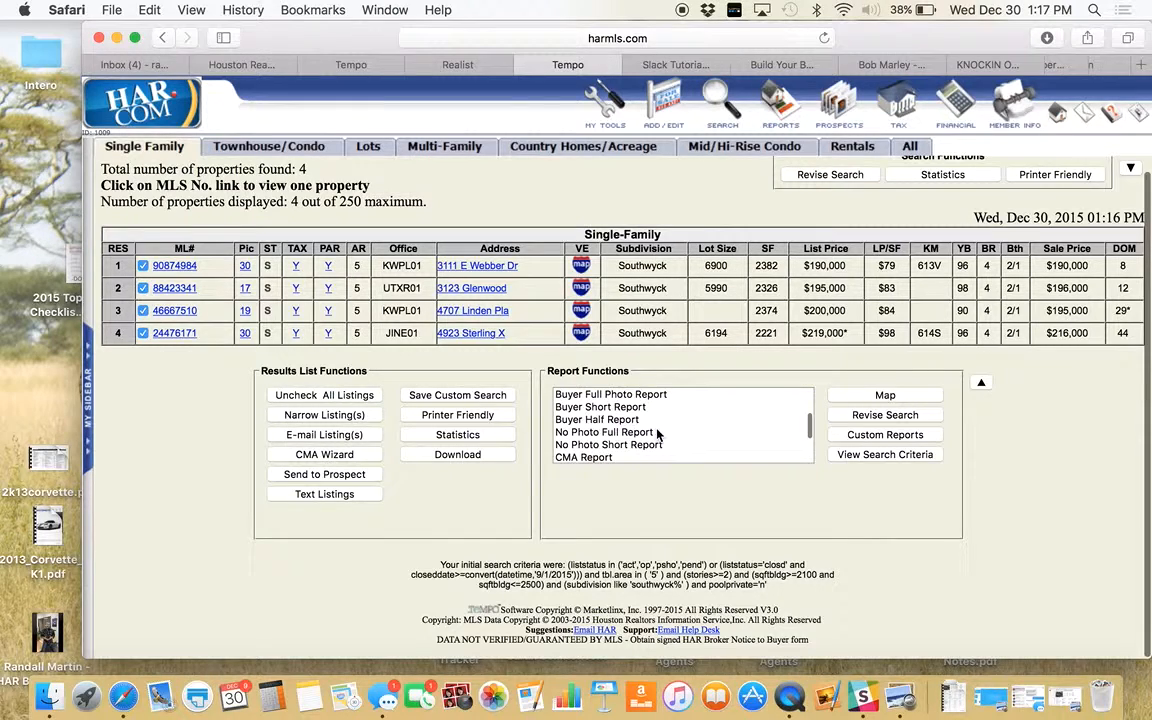
pyautogui.click(595, 446)
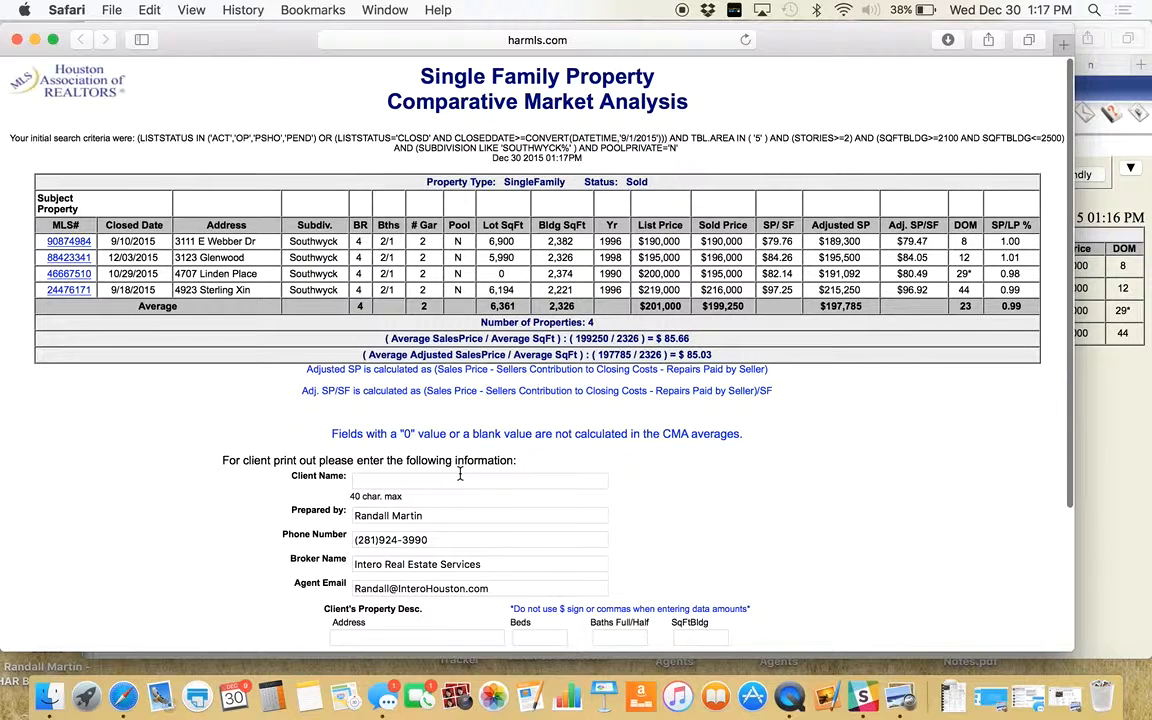
pyautogui.scroll(-3, 435, 486)
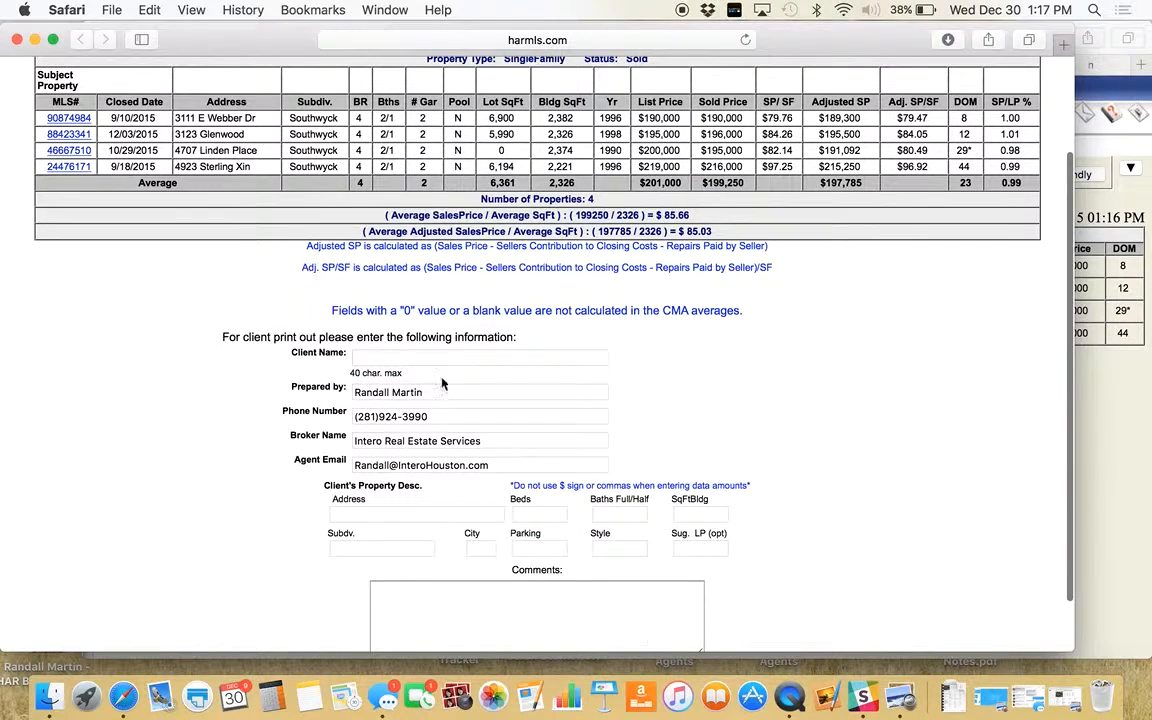
pyautogui.click(450, 358)
pyautogui.scroll(-2, 448, 455)
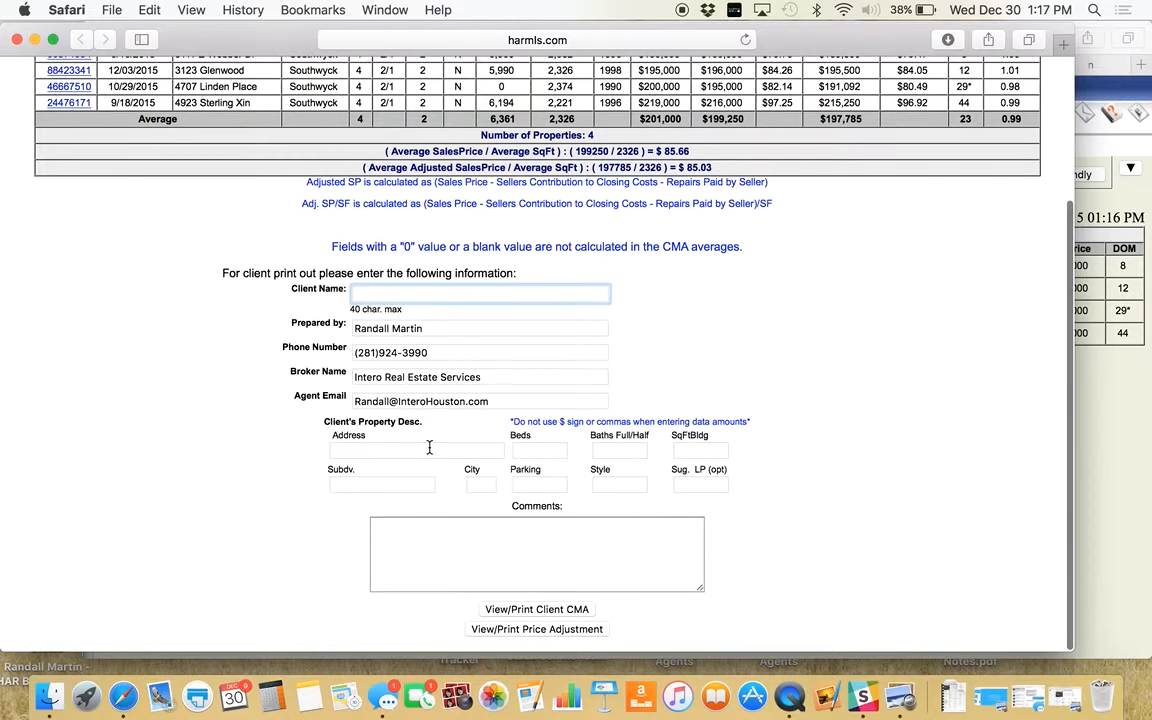
pyautogui.click(429, 448)
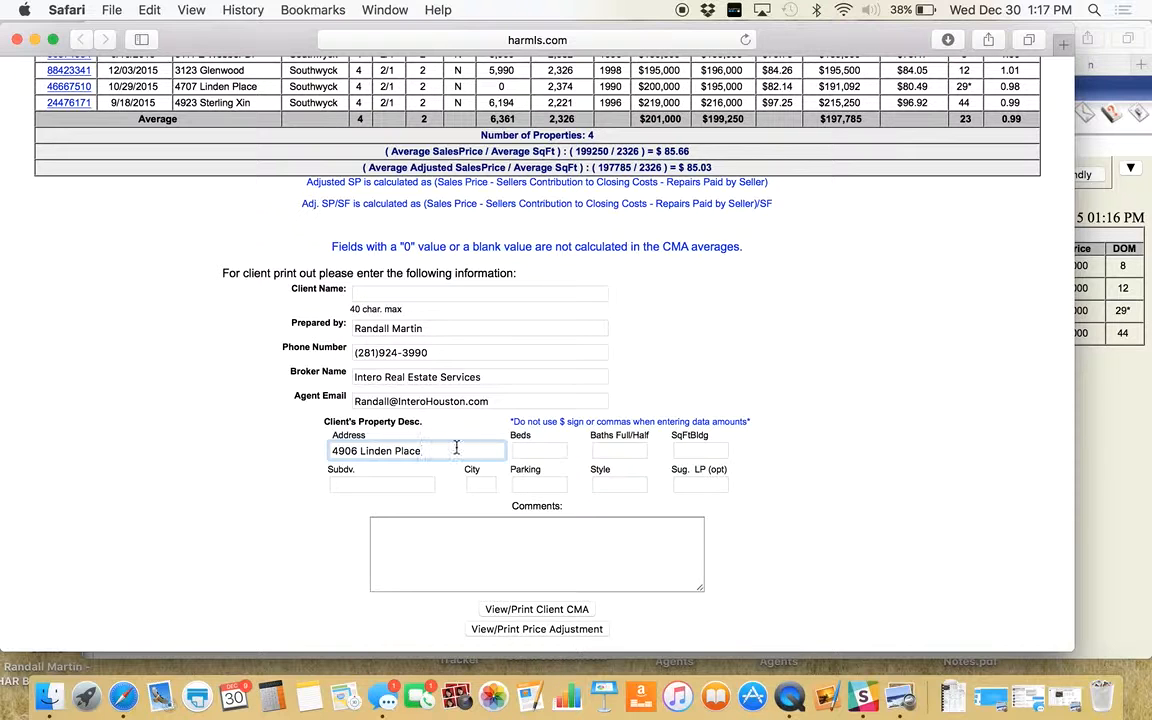
pyautogui.click(694, 452)
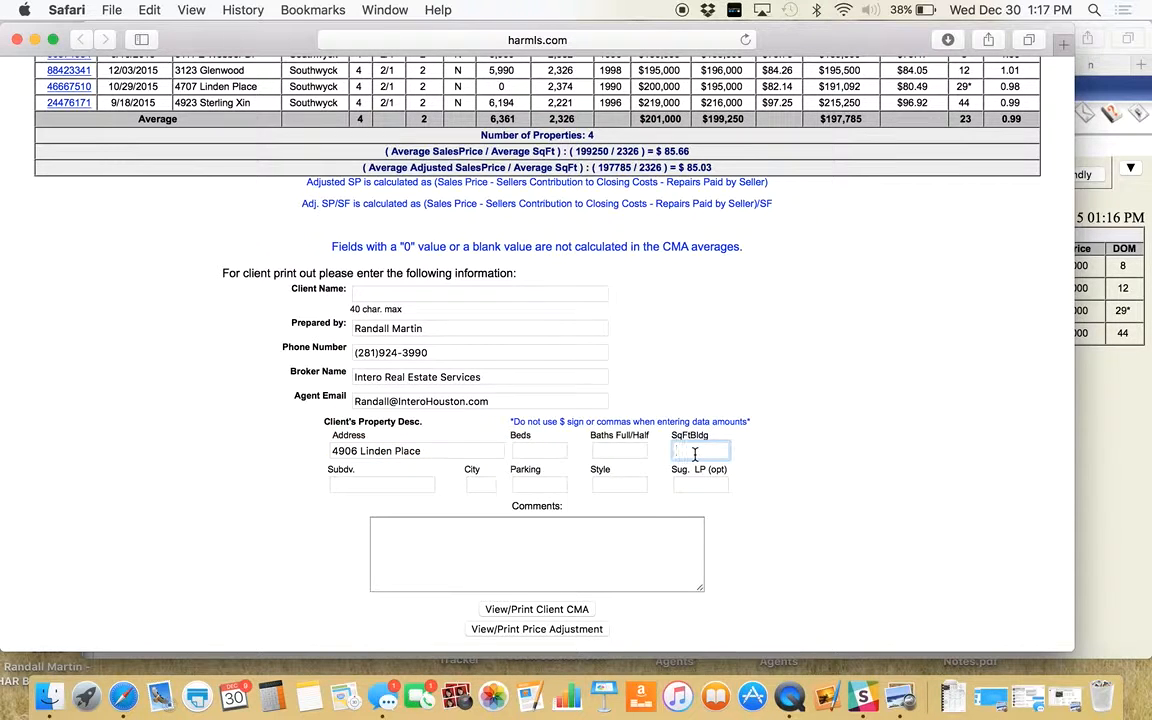
pyautogui.write('2291')
pyautogui.click(1115, 101)
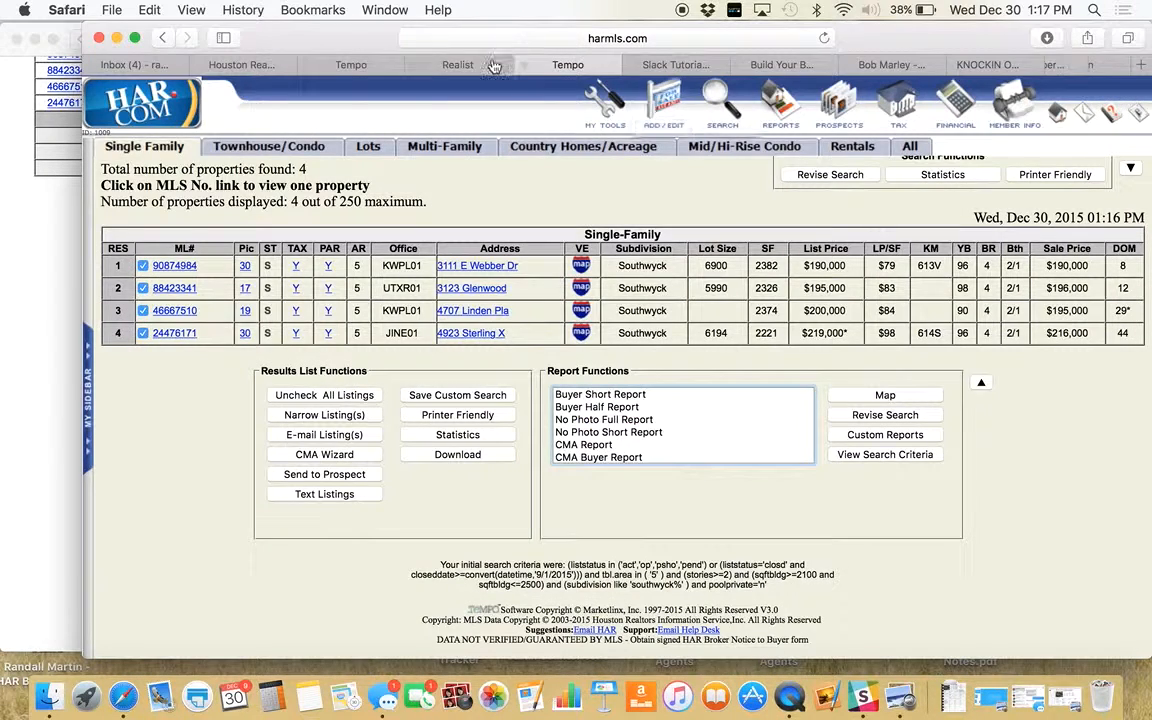
pyautogui.click(445, 64)
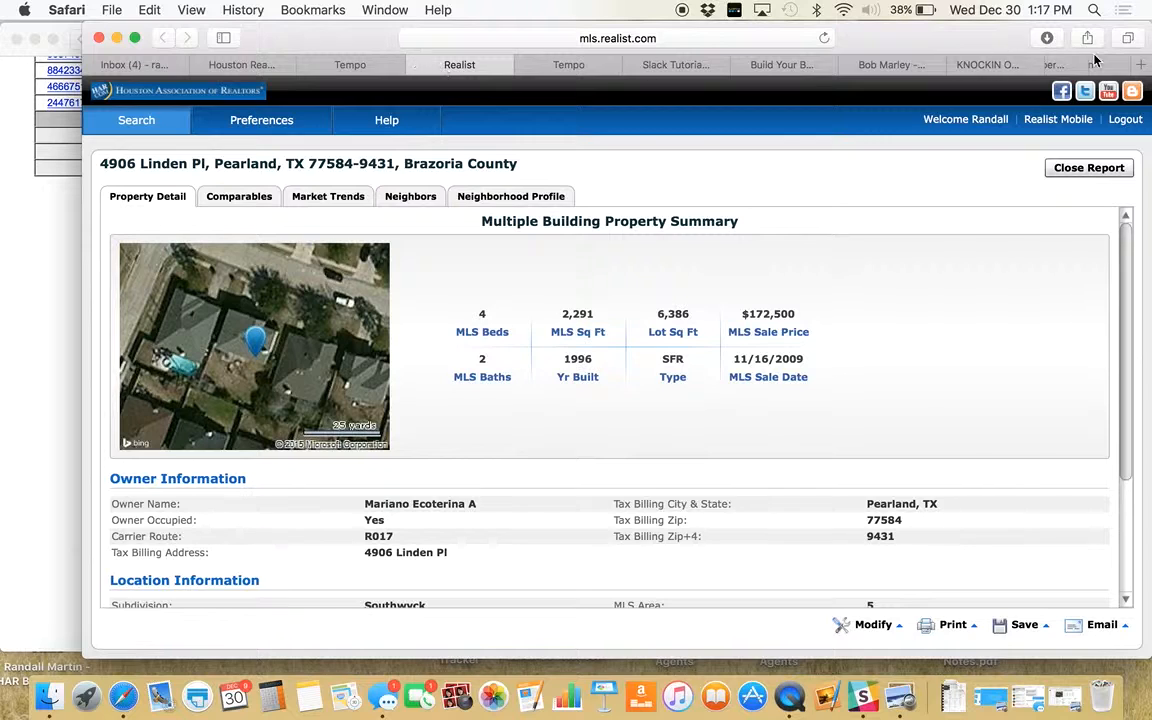
pyautogui.click(48, 262)
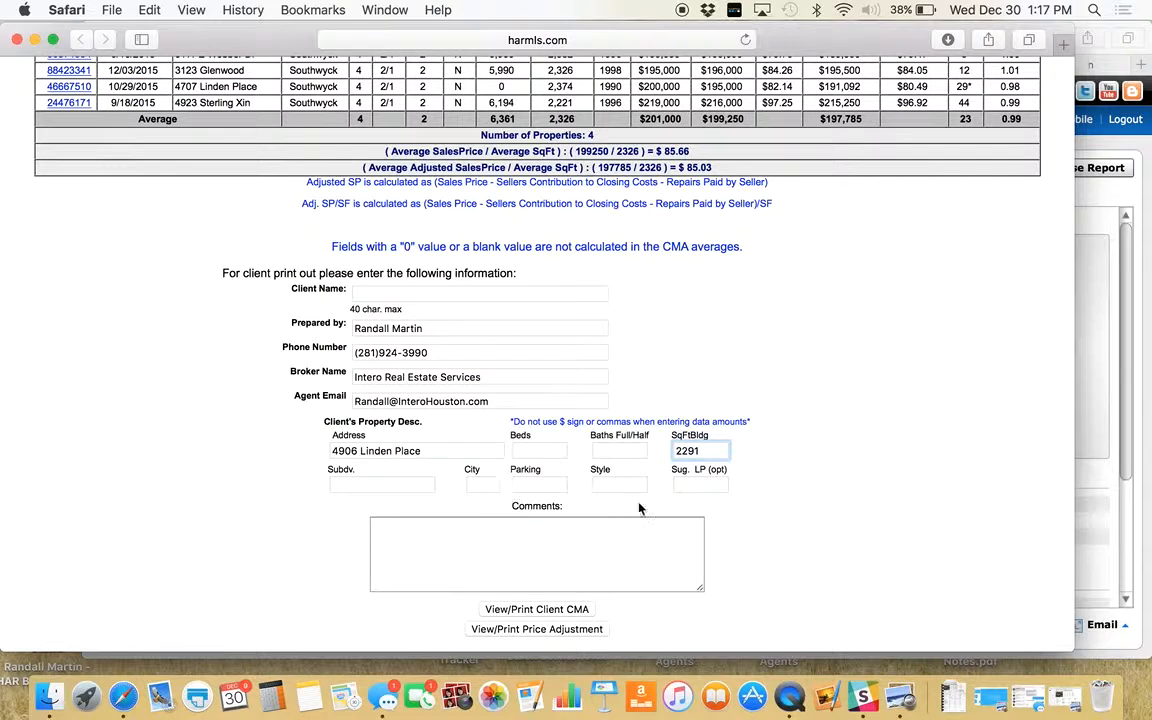
pyautogui.click(547, 610)
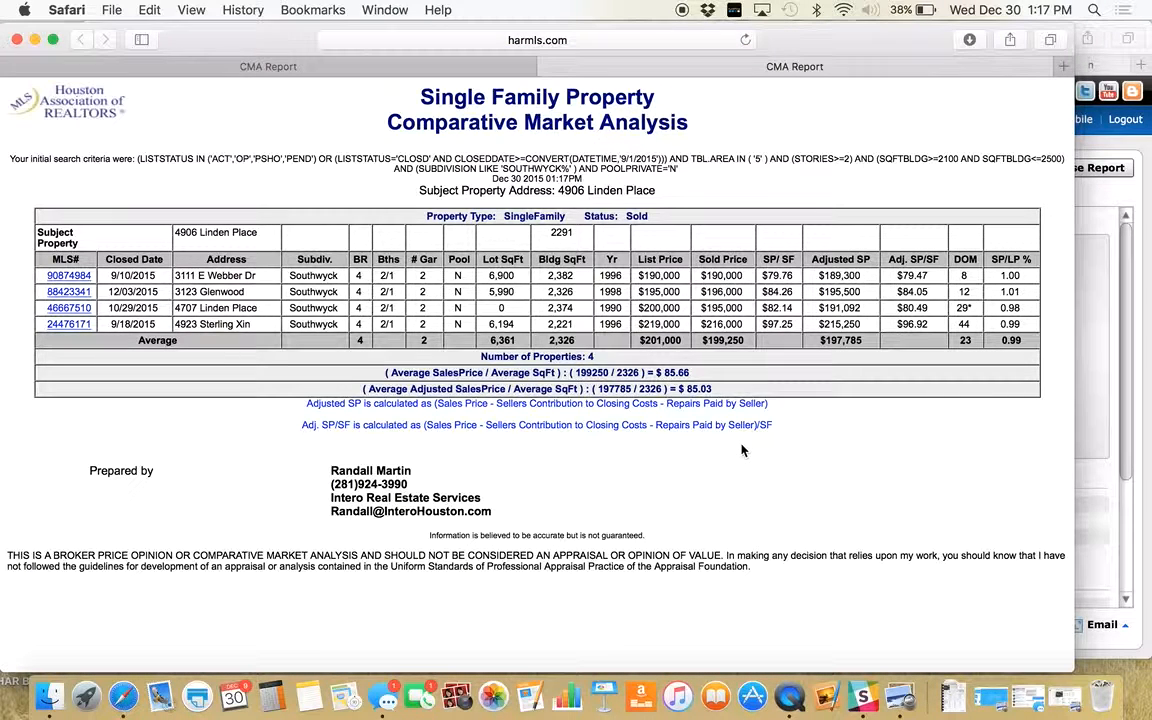
# - Print the client CMA, then open the price adjustment sheet showing −$2,998 for 2291 sq ft
pyautogui.press('super+p')
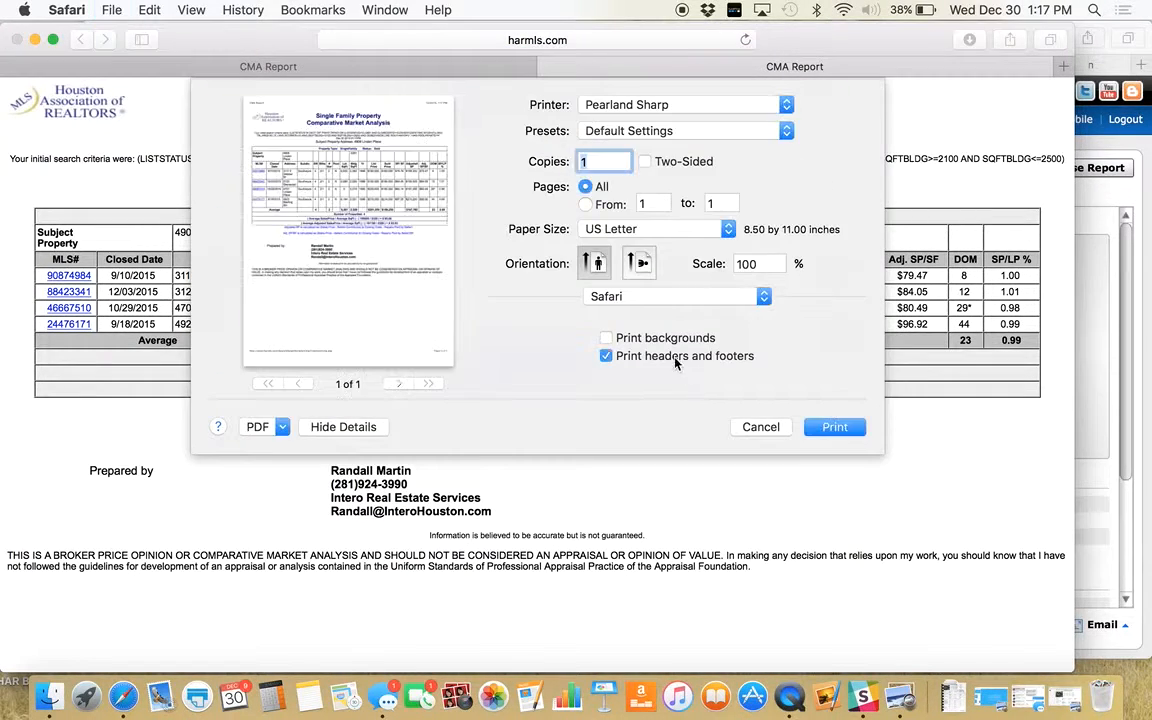
pyautogui.click(830, 428)
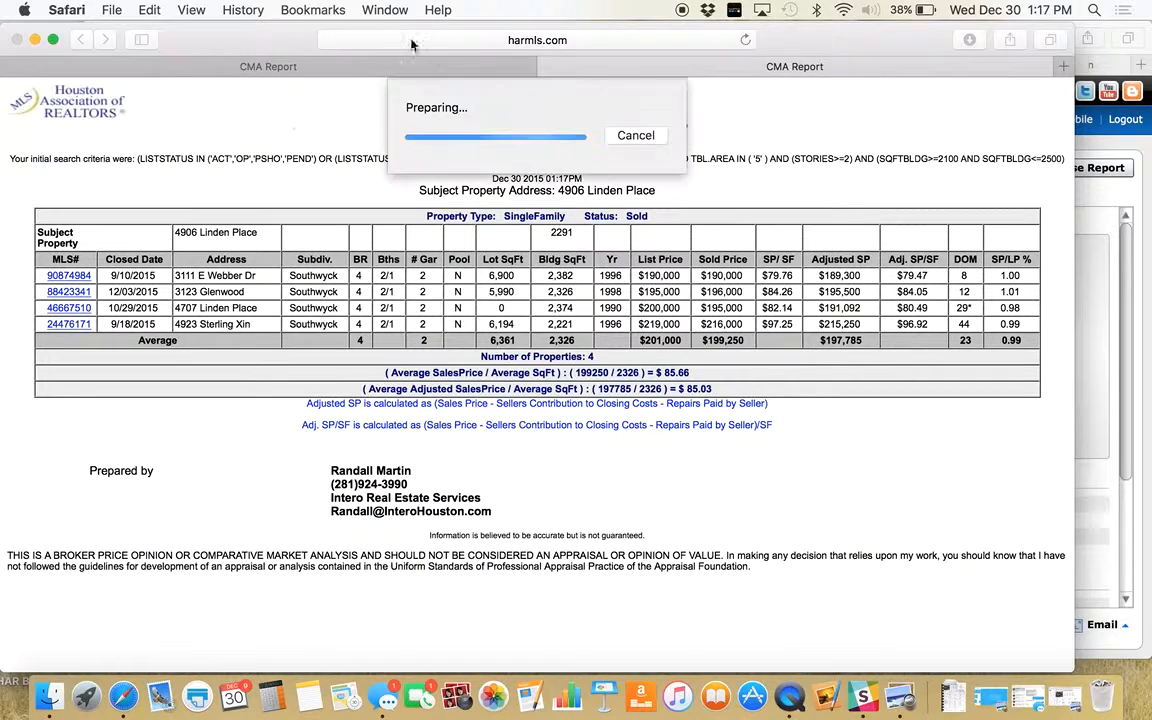
pyautogui.scroll(-5, 527, 382)
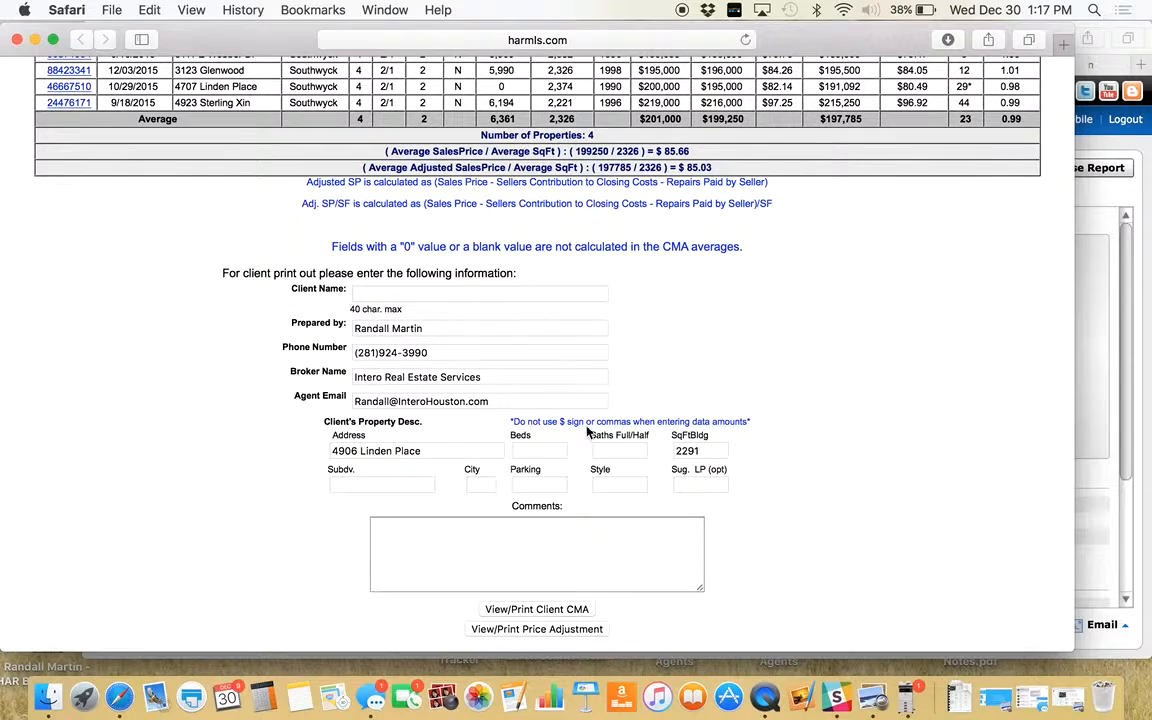
pyautogui.scroll(5, 712, 436)
pyautogui.scroll(-5, 712, 440)
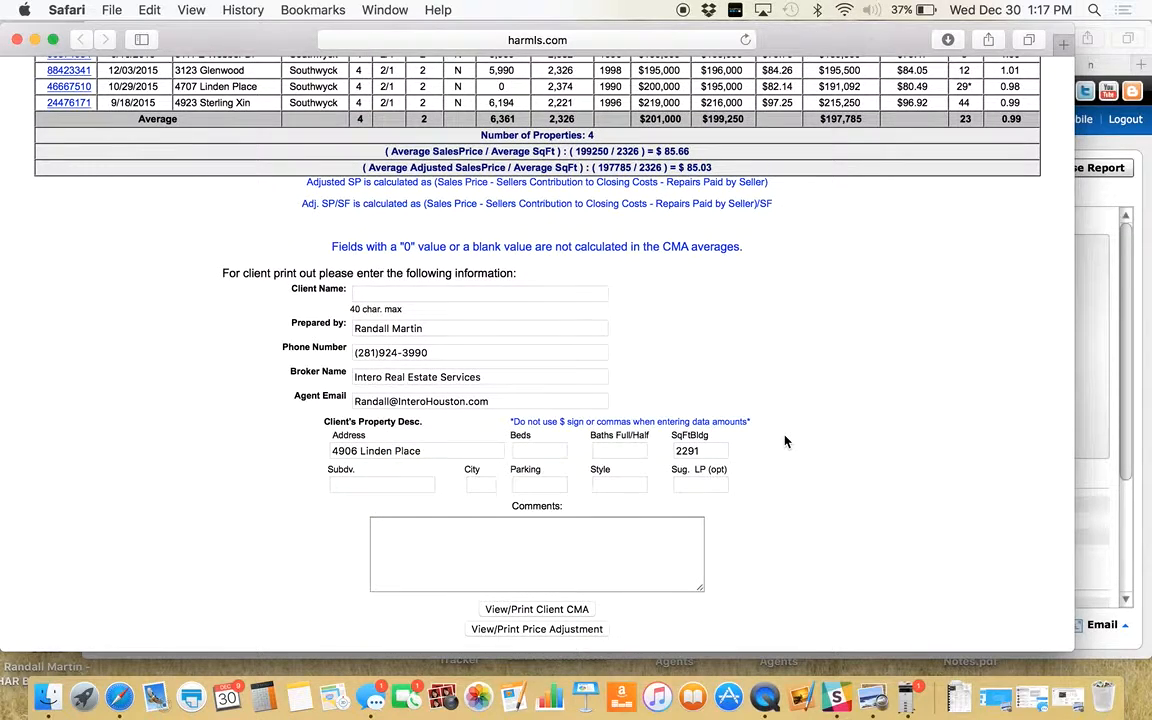
pyautogui.click(537, 629)
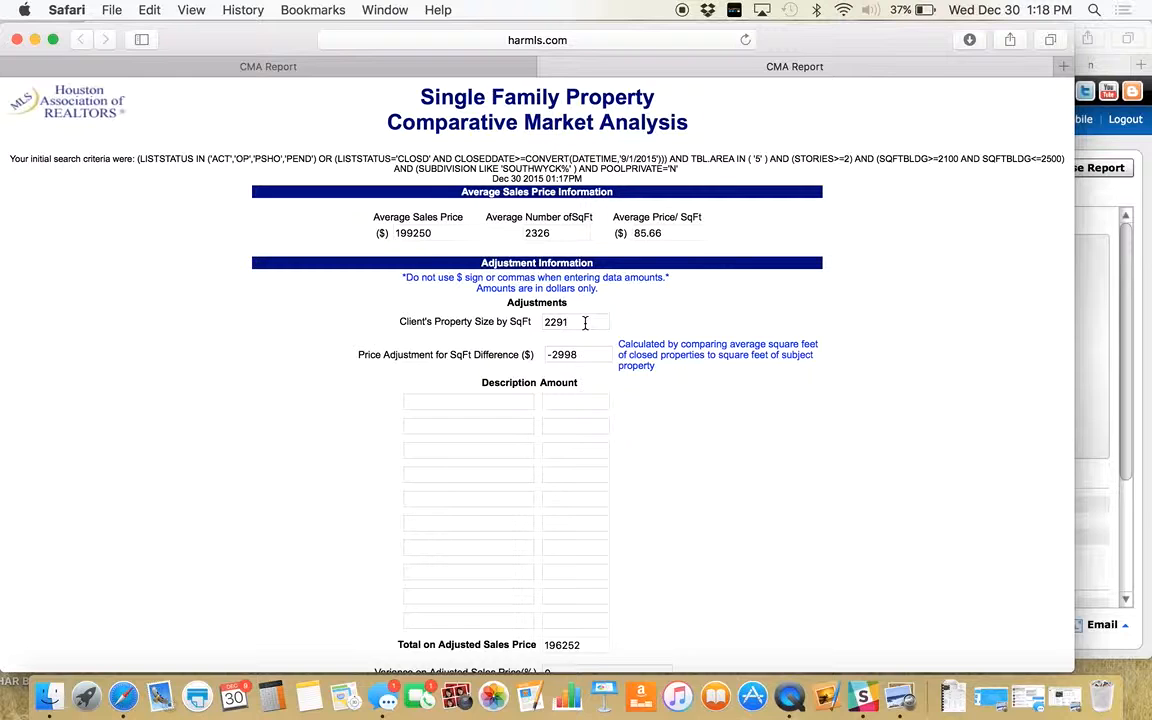
# - Remove the Covered Patio adjustment, clearing both its description and amount
pyautogui.click(500, 402)
pyautogui.write('Covered Patio')
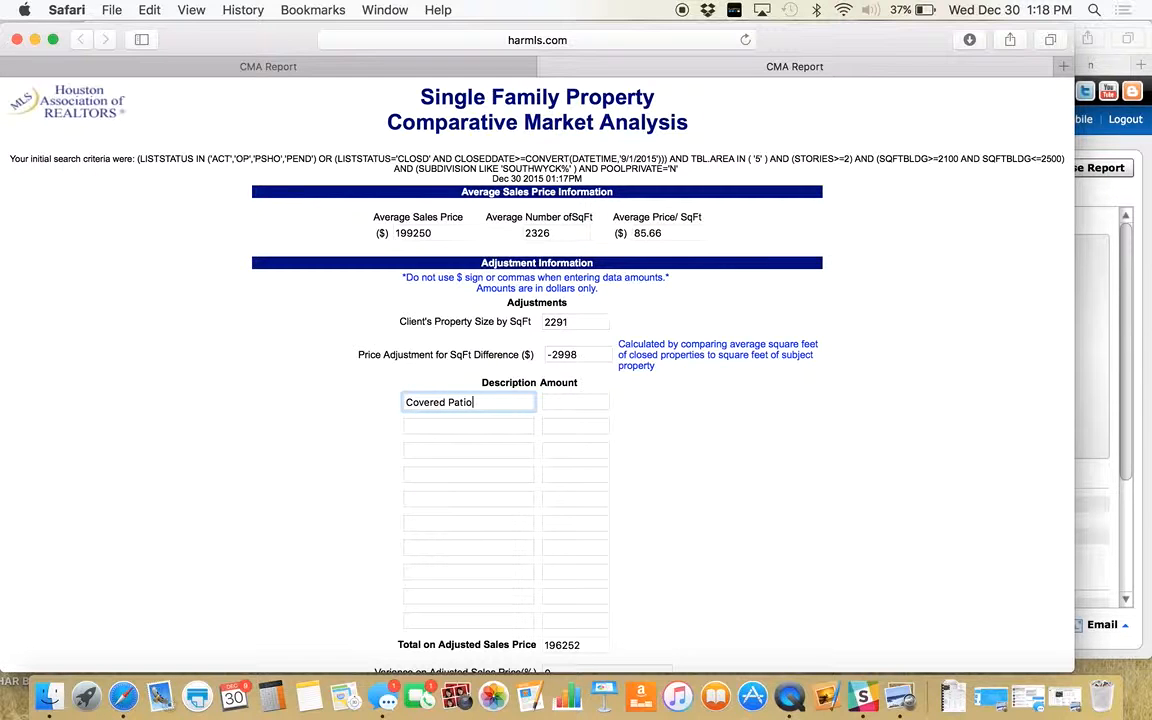
pyautogui.click(584, 402)
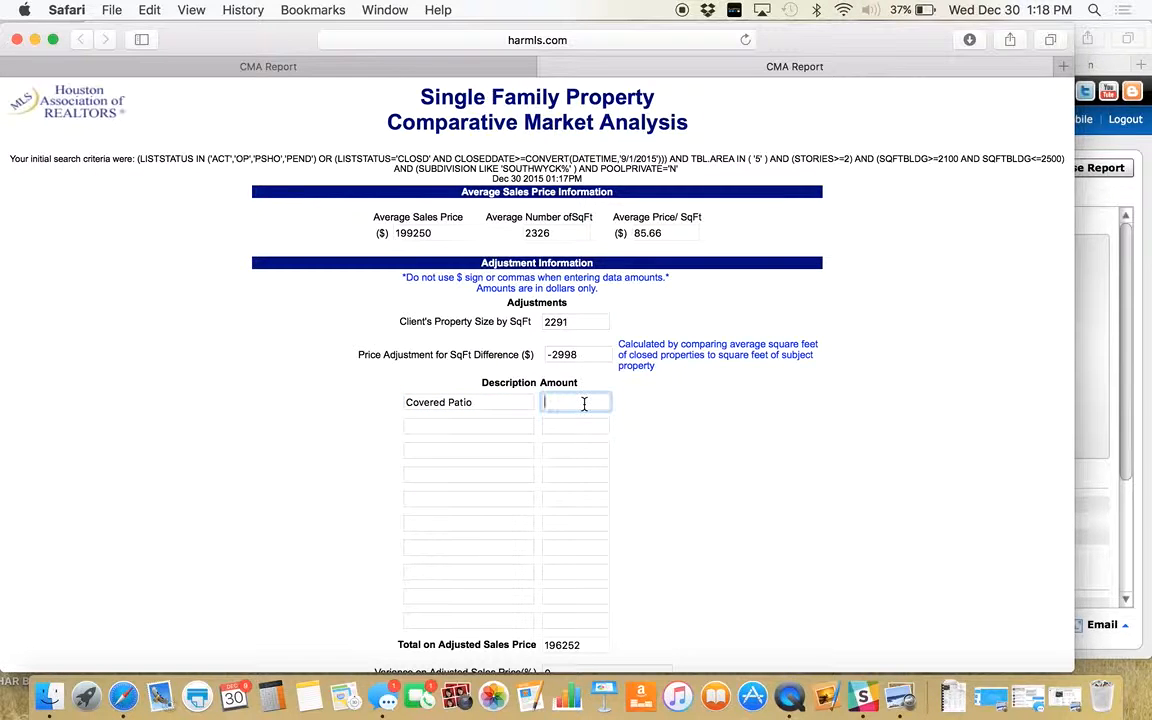
pyautogui.write('5000')
pyautogui.scroll(-2, 711, 444)
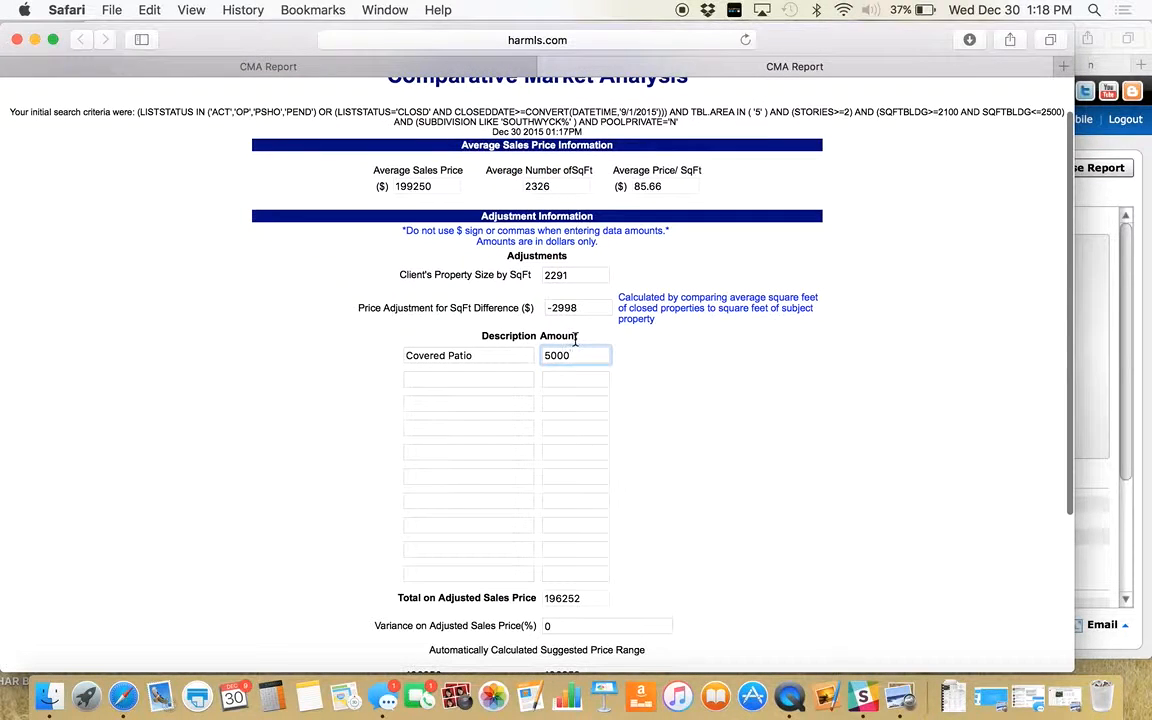
pyautogui.press('BackSpace')
pyautogui.press('BackSpace')
pyautogui.press('BackSpace')
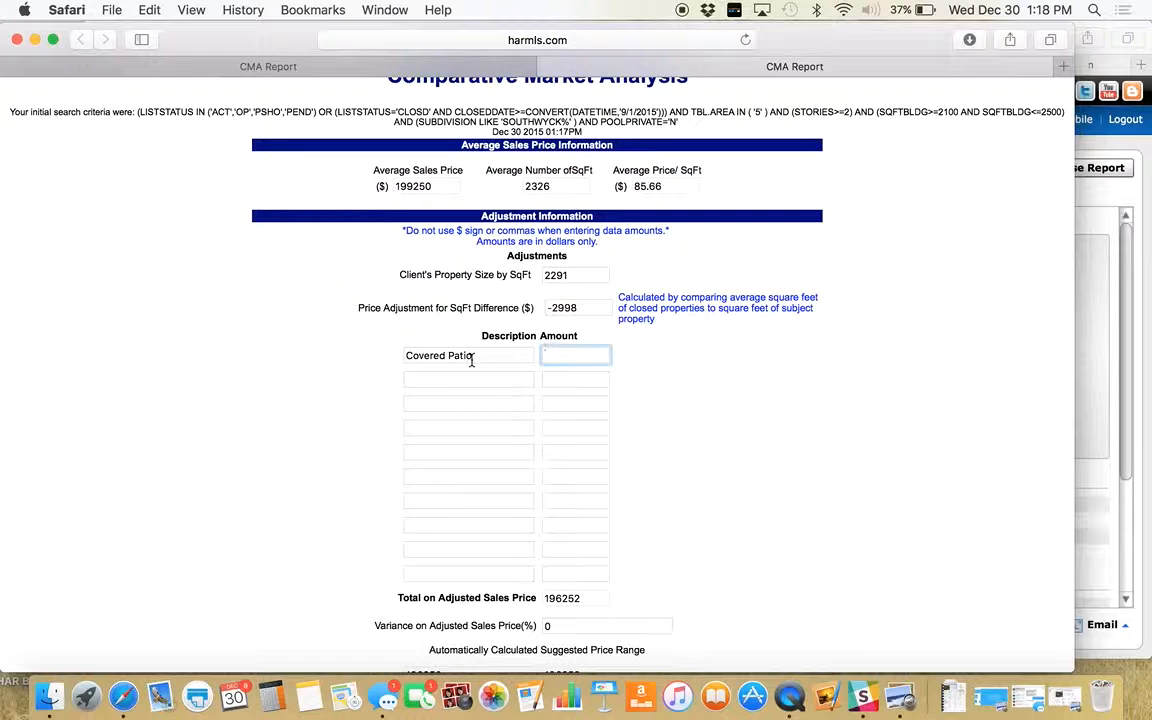
pyautogui.moveTo(470, 357); pyautogui.dragTo(408, 354)
pyautogui.press('BackSpace')
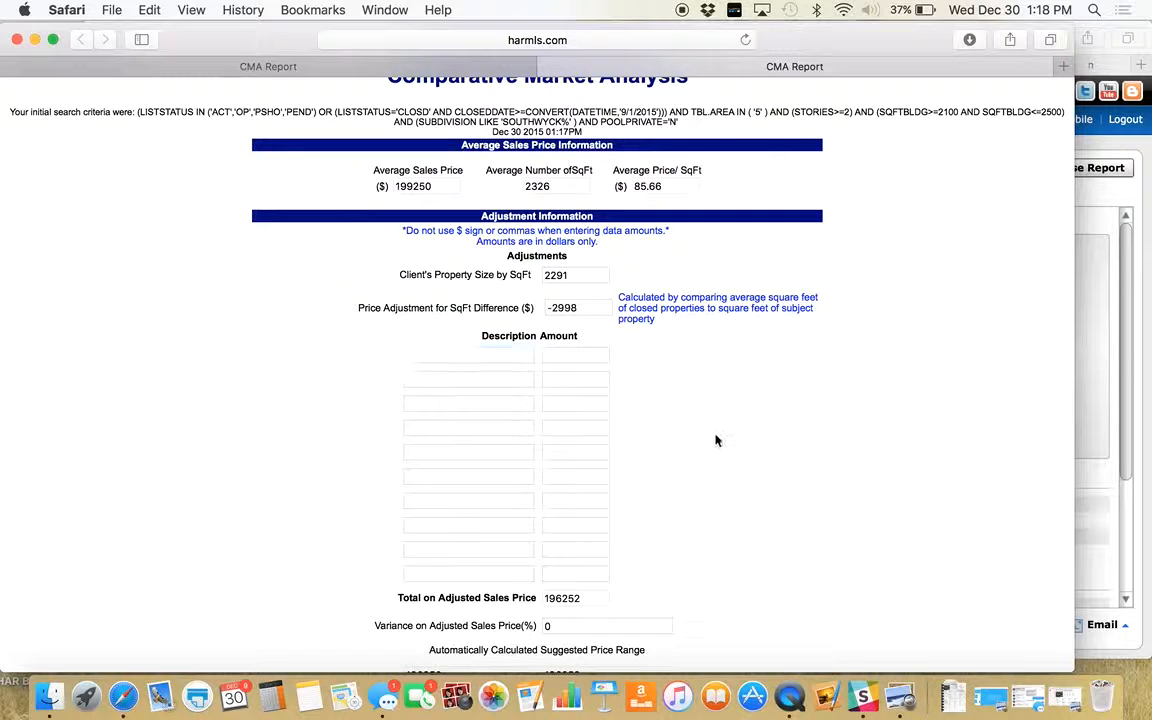
pyautogui.scroll(-5, 715, 440)
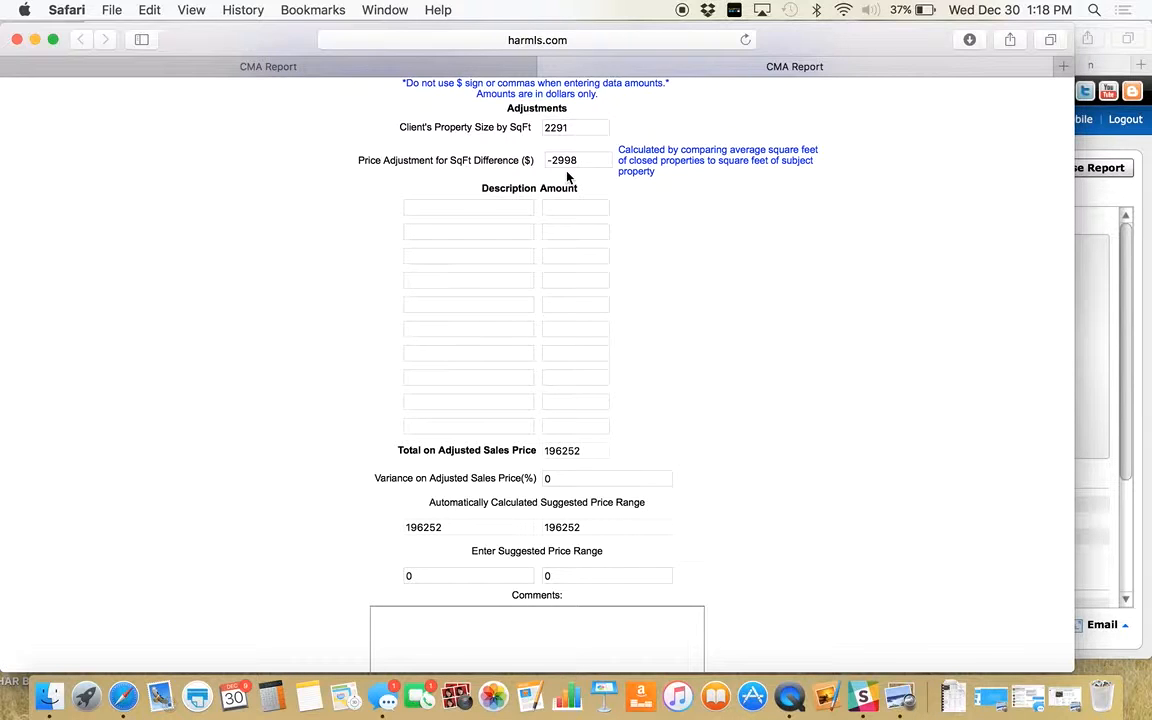
pyautogui.scroll(2, 636, 265)
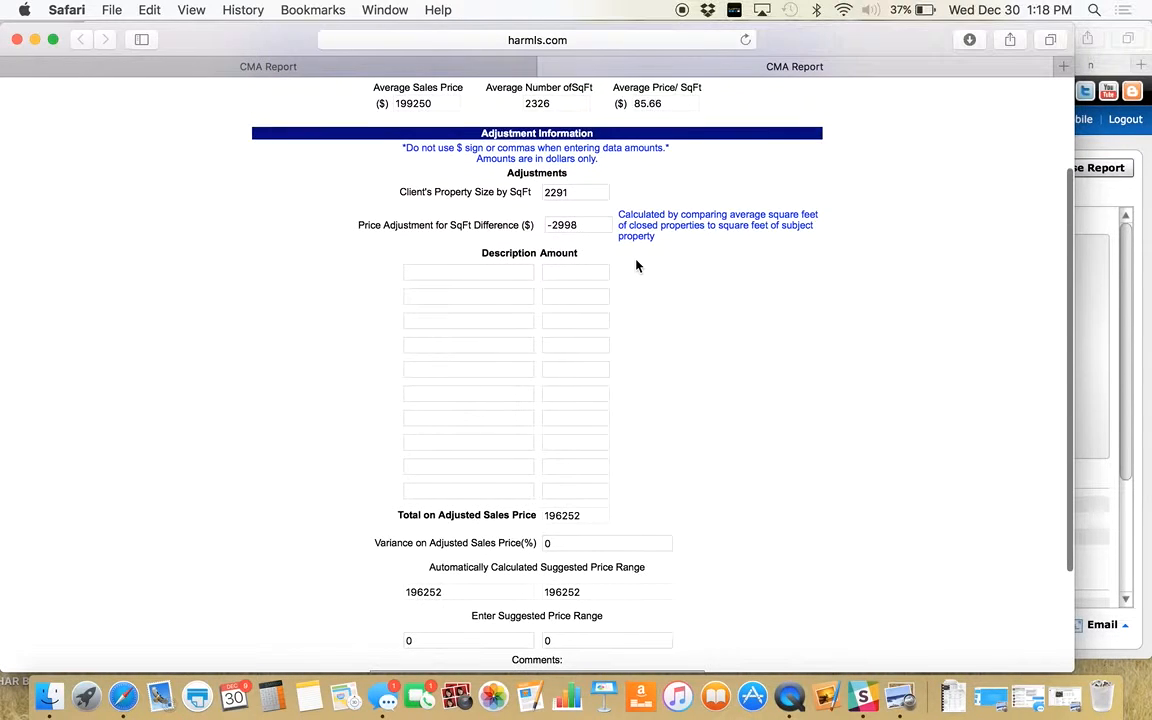
pyautogui.scroll(-5, 636, 265)
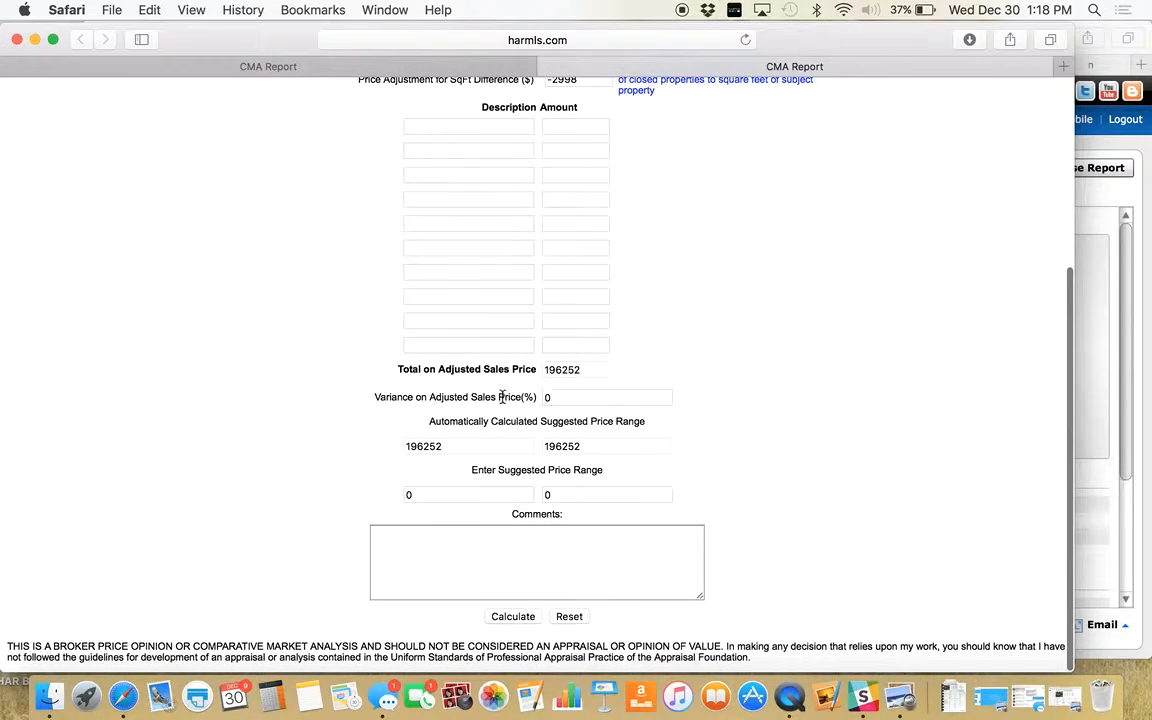
# - Set a 1.5% variance on adjusted sales price and generate the $193,308–$199,196 recommendation
pyautogui.click(561, 398)
pyautogui.press('BackSpace')
pyautogui.write('1.')
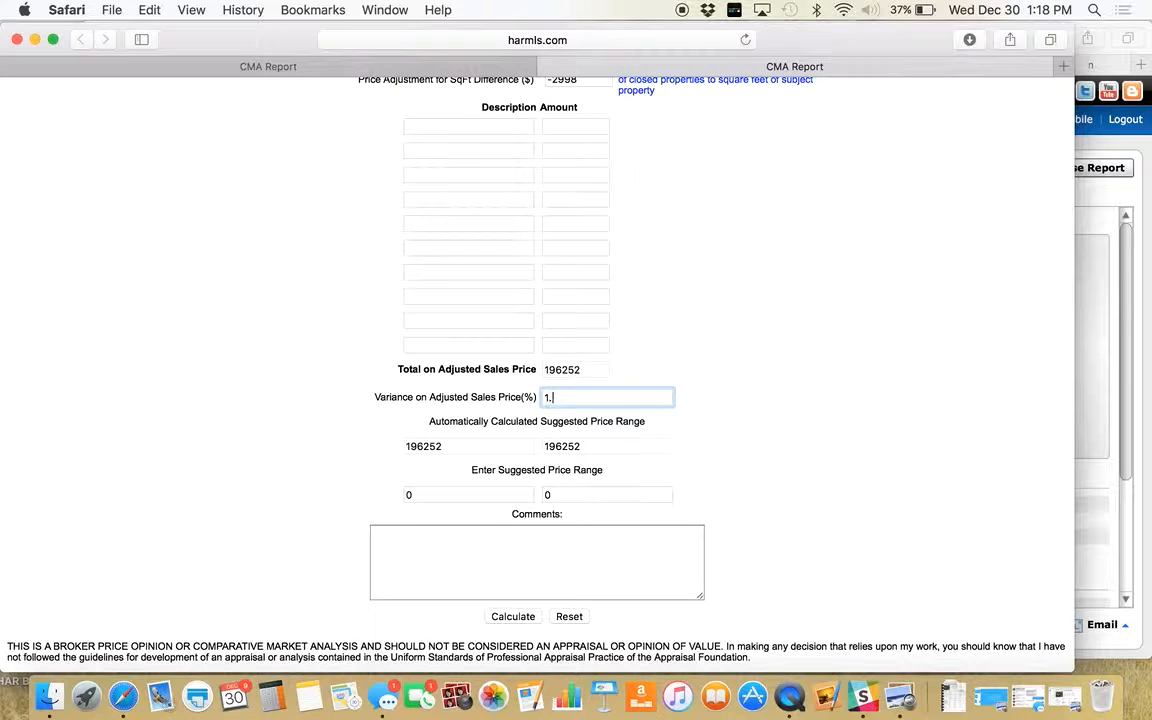
pyautogui.write('5')
pyautogui.click(766, 398)
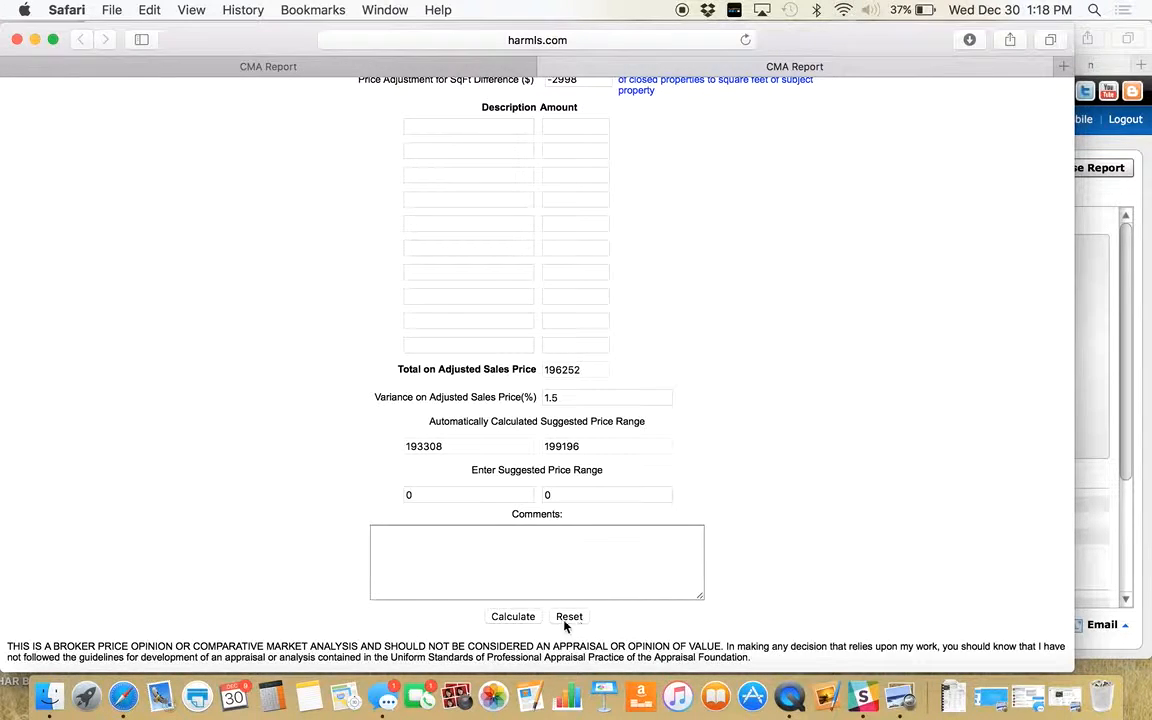
pyautogui.click(509, 617)
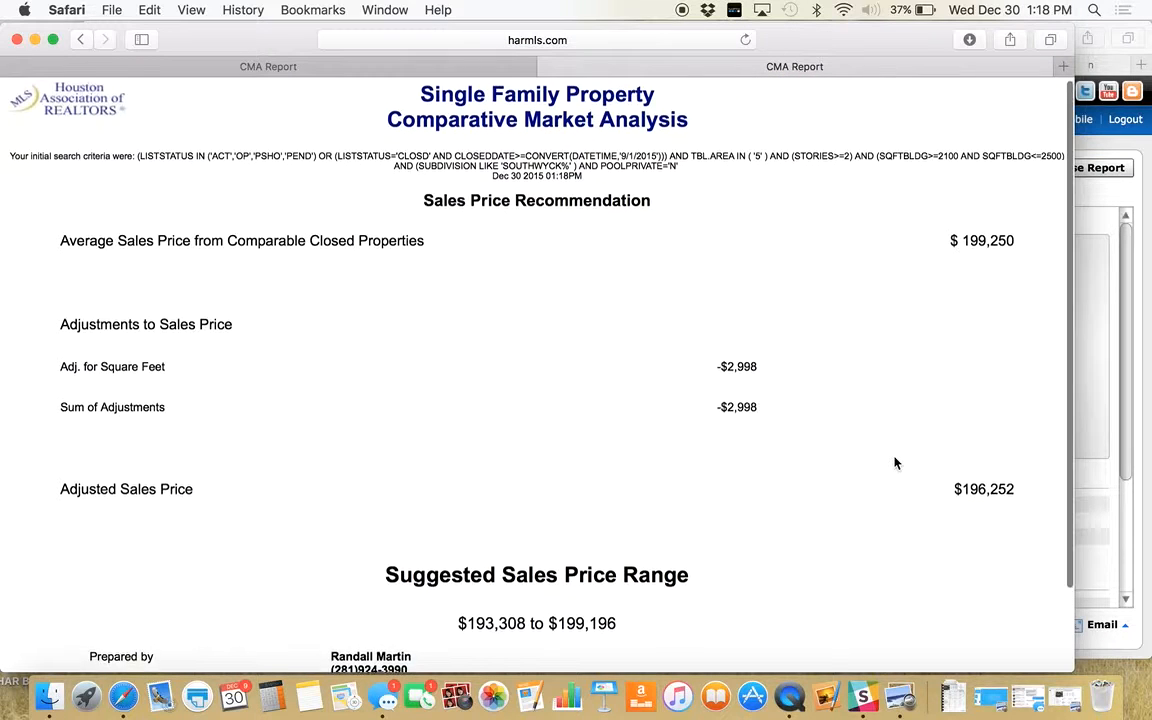
# - Print the Sales Price Recommendation page with its $193,308–$199,196 suggested range
pyautogui.scroll(-1, 895, 462)
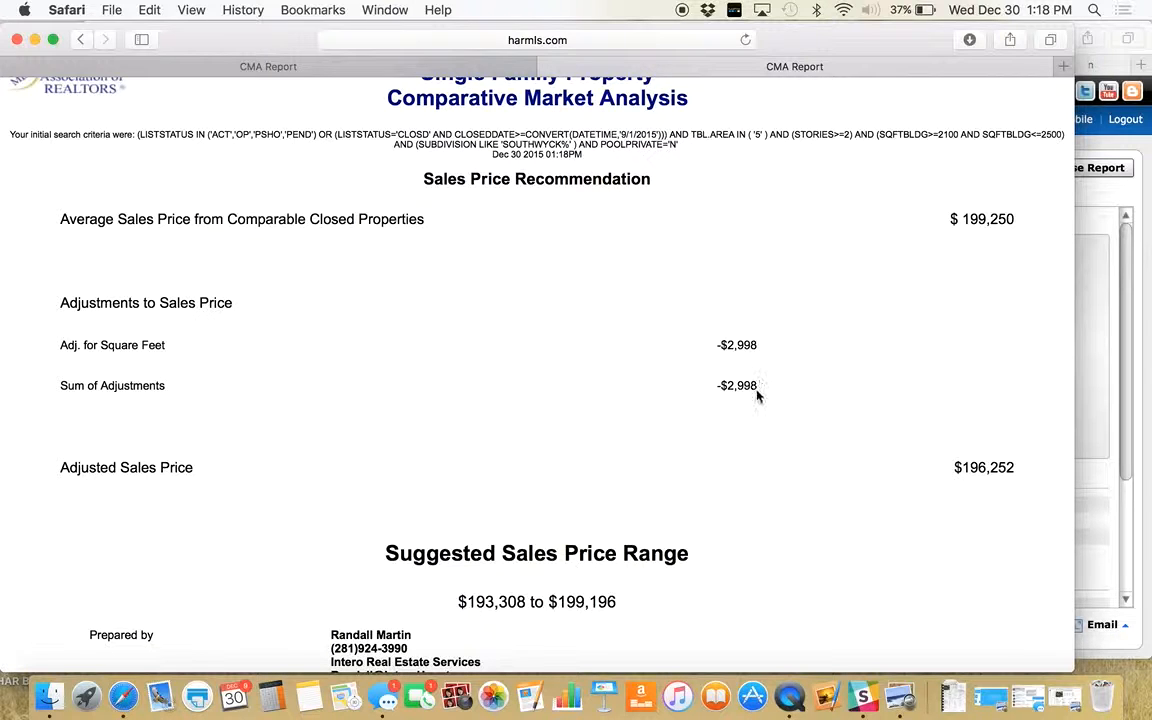
pyautogui.scroll(-3, 873, 507)
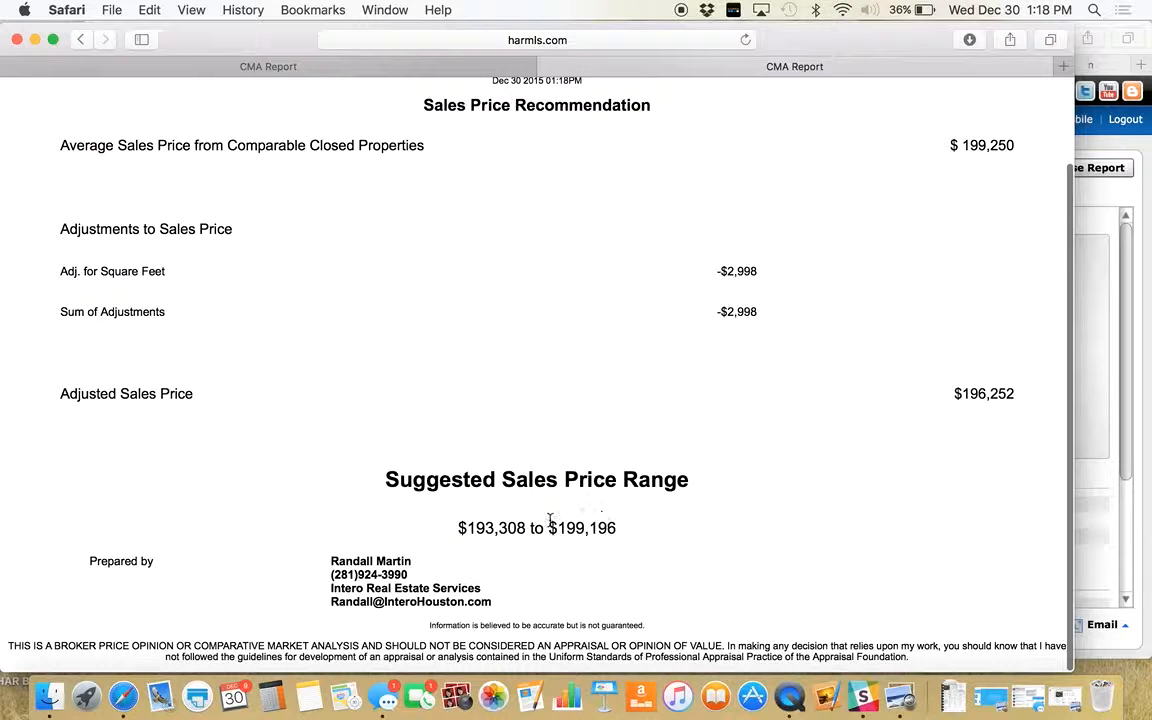
pyautogui.press('super+p')
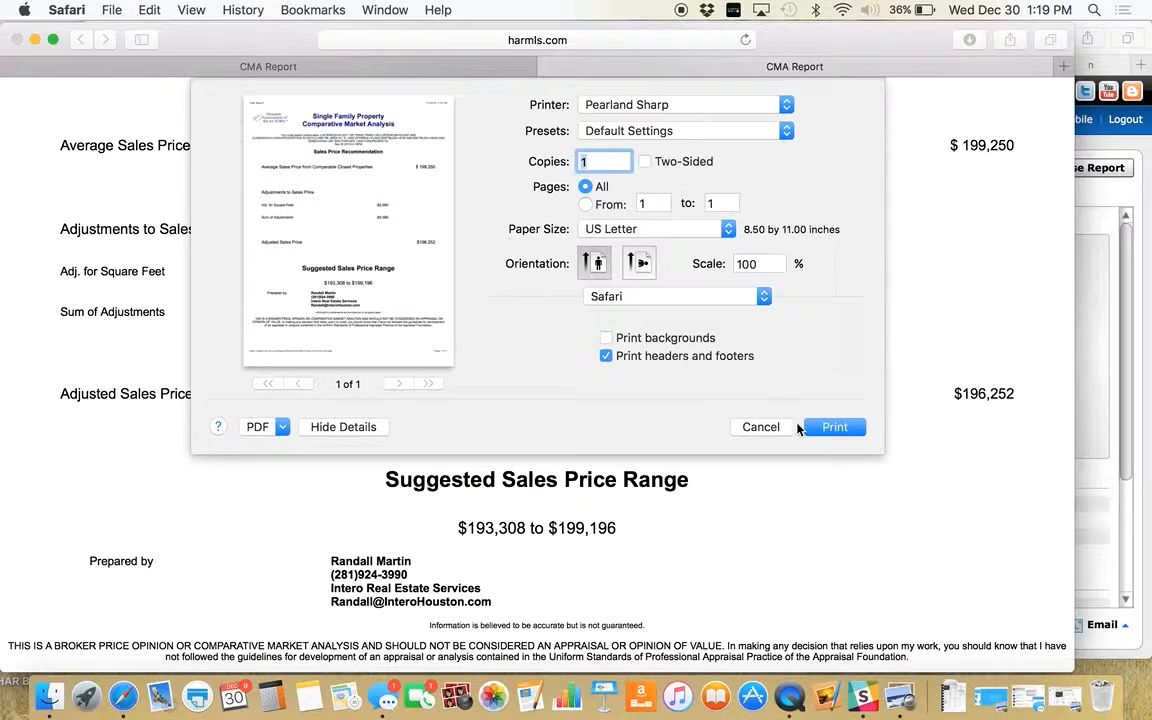
pyautogui.click(835, 428)
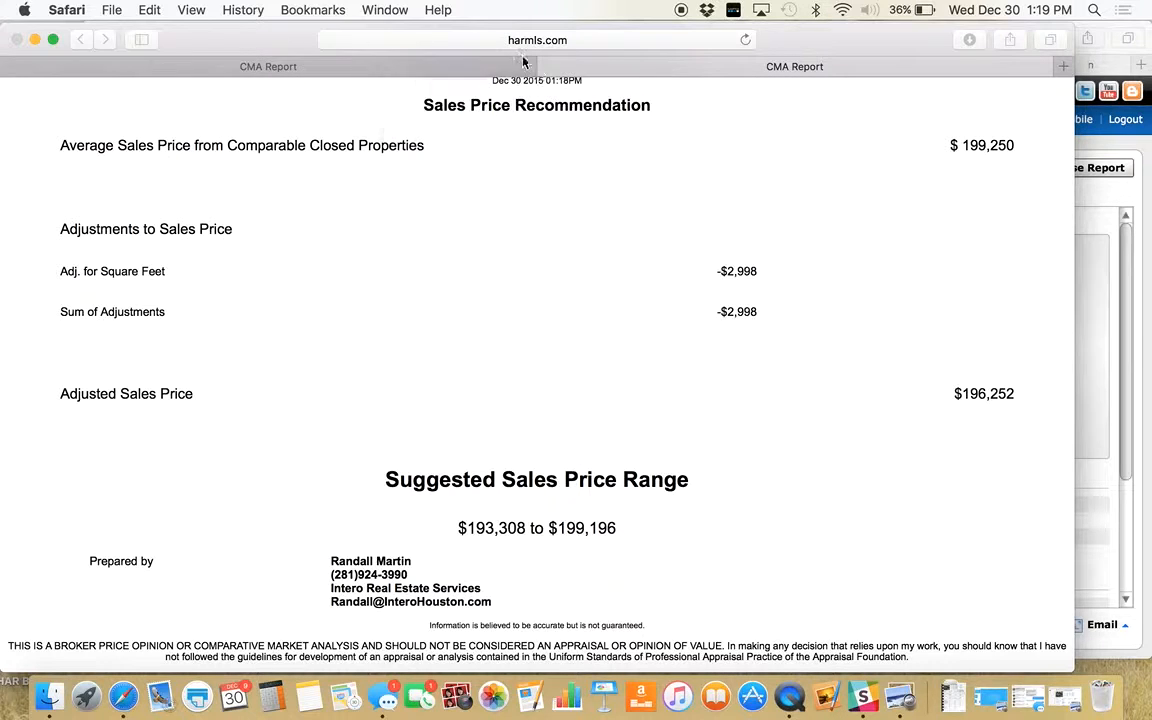
# - Close the CMA report tab, return to the Tempo search results, and launch Data Co-op search
pyautogui.click(547, 67)
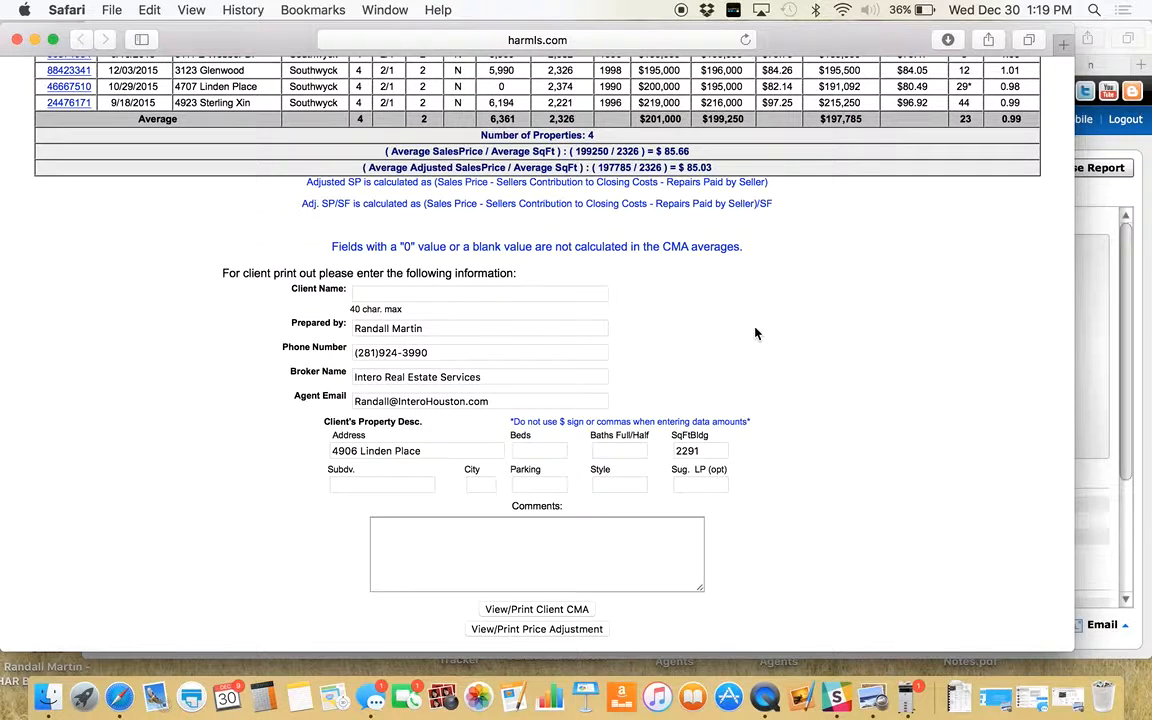
pyautogui.click(1130, 193)
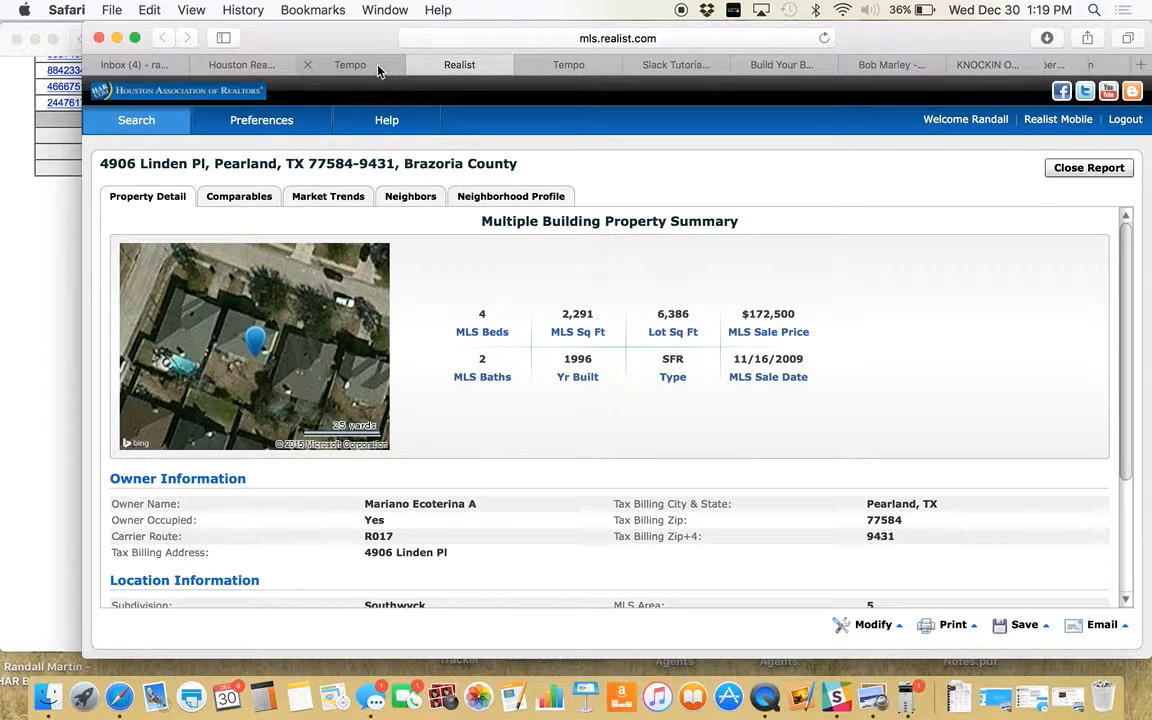
pyautogui.click(550, 64)
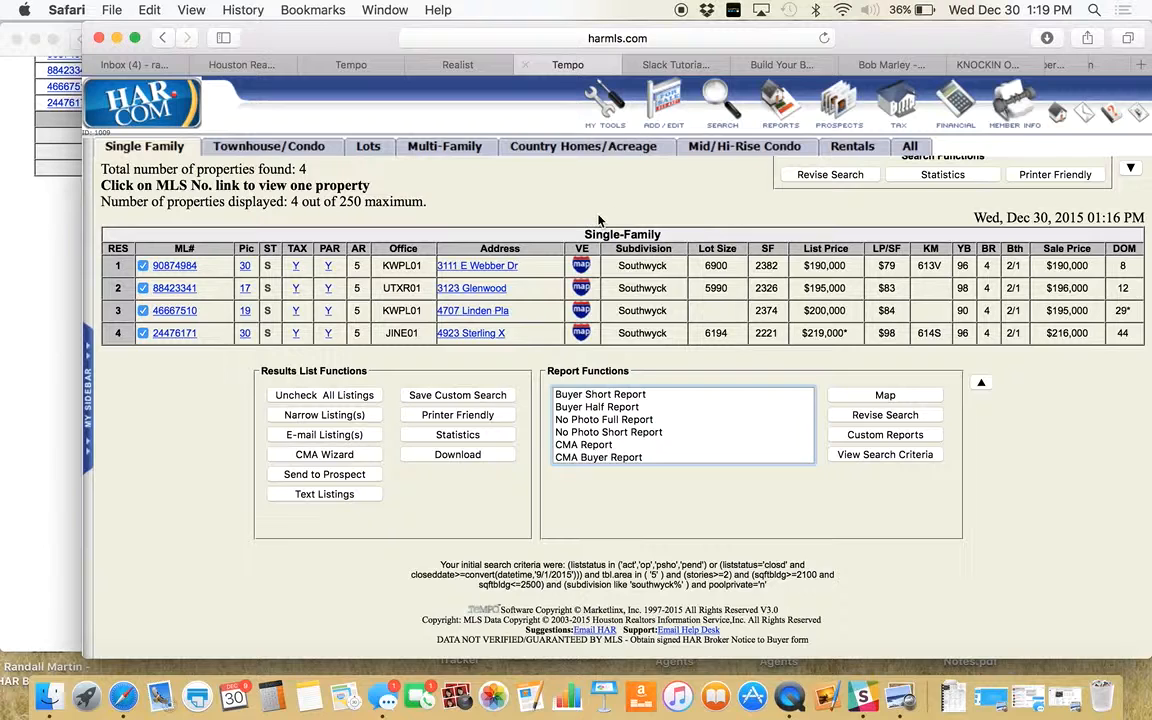
pyautogui.moveTo(722, 108)
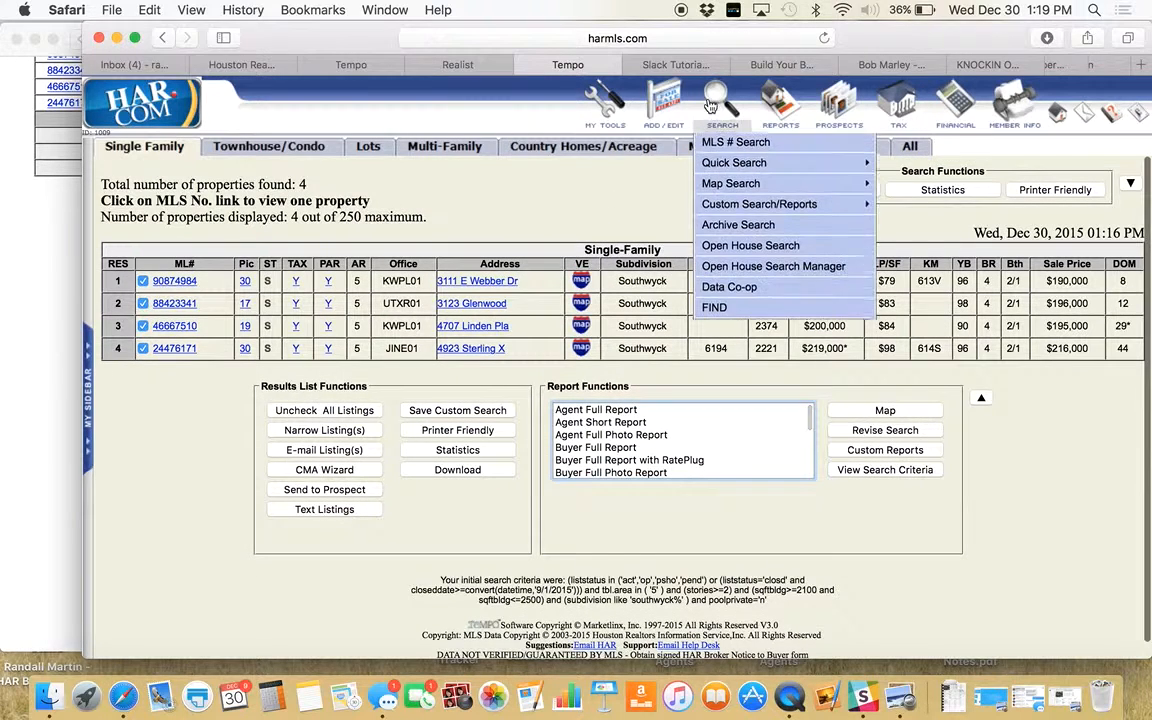
pyautogui.click(727, 292)
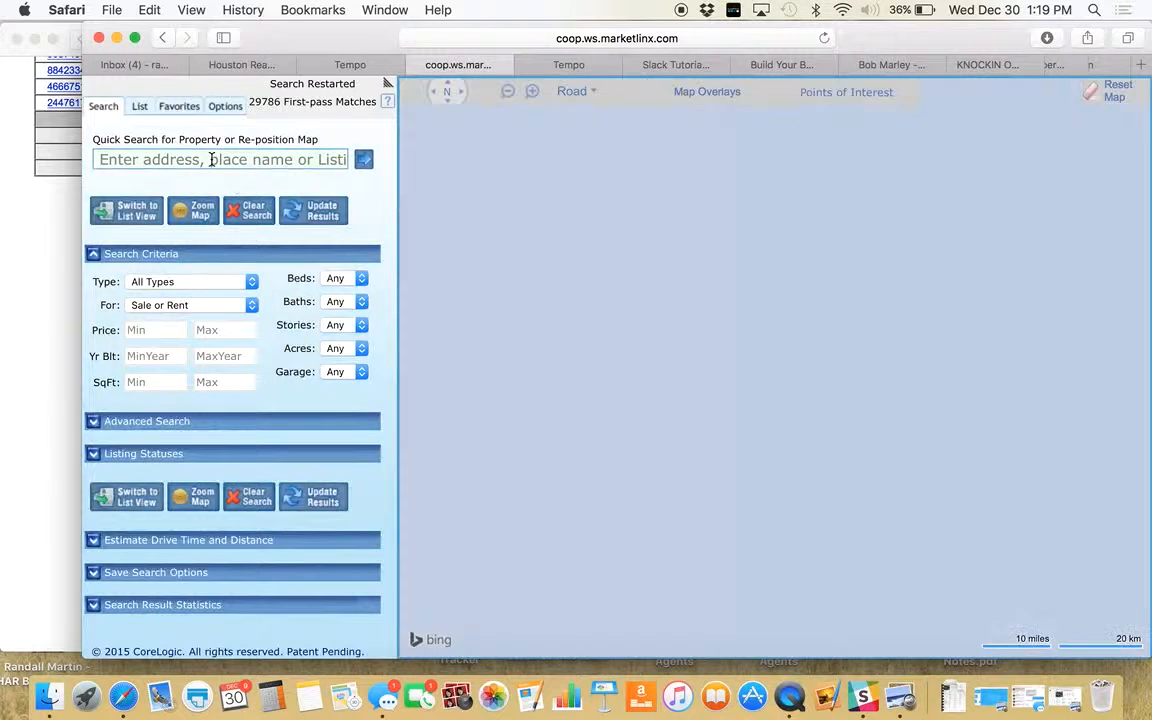
pyautogui.click(211, 158)
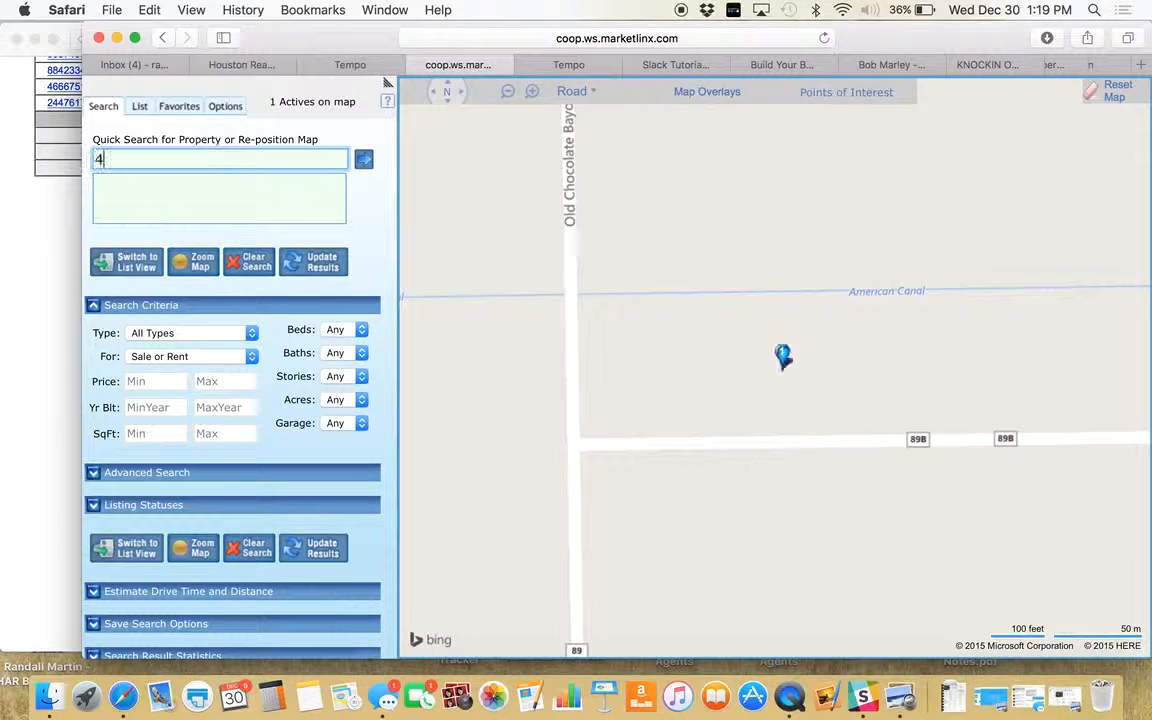
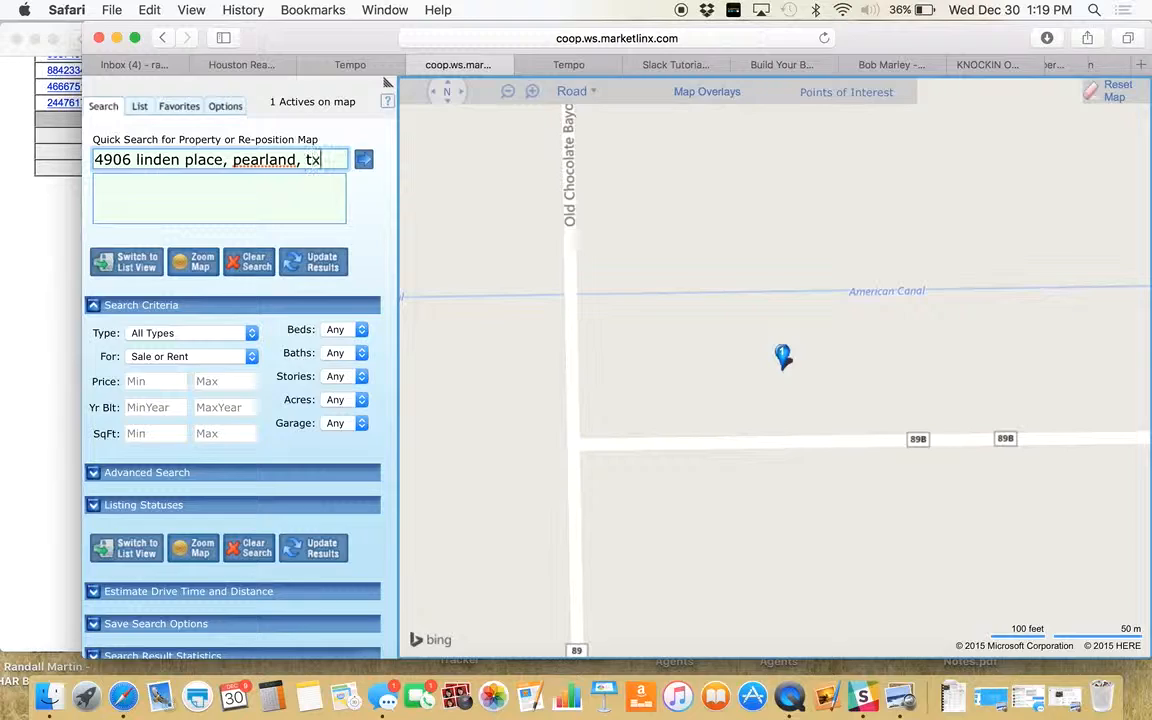
pyautogui.click(366, 159)
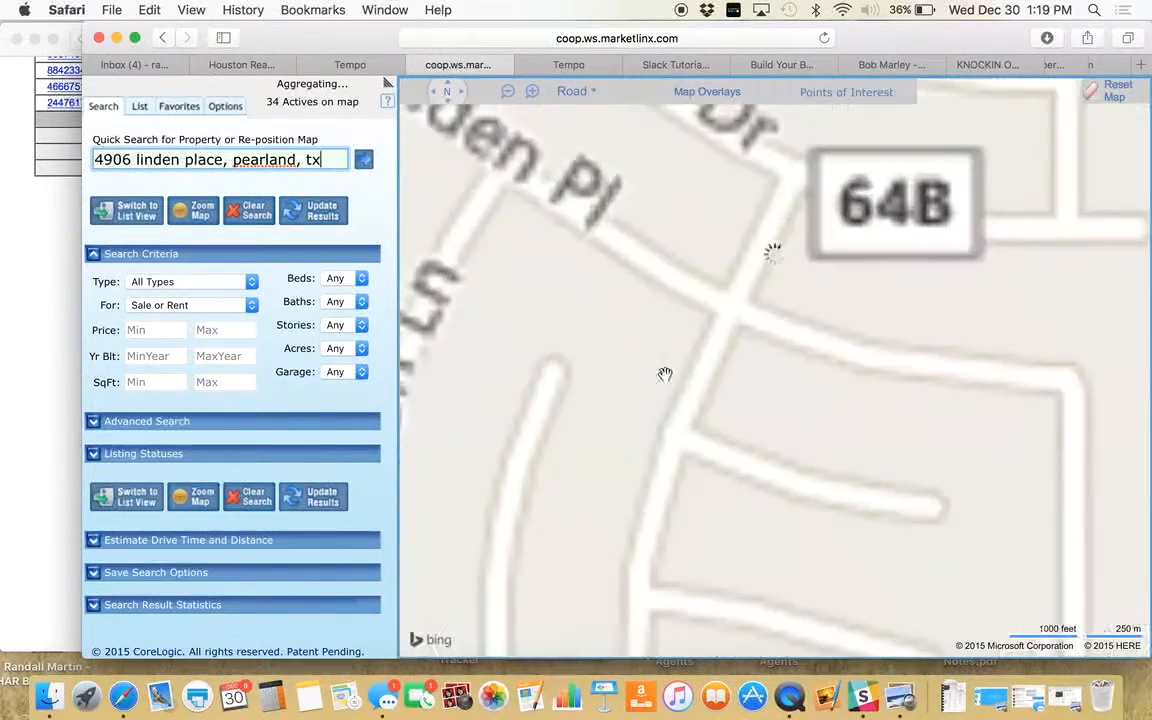
pyautogui.moveTo(773, 361)
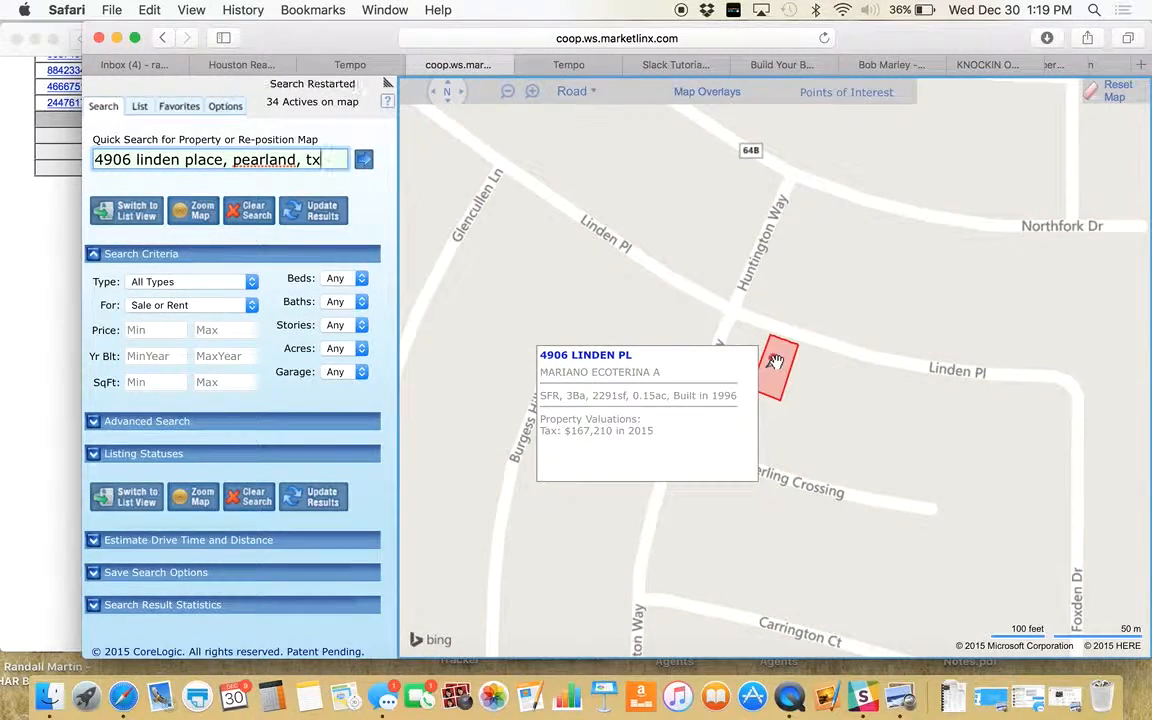
pyautogui.click(594, 359)
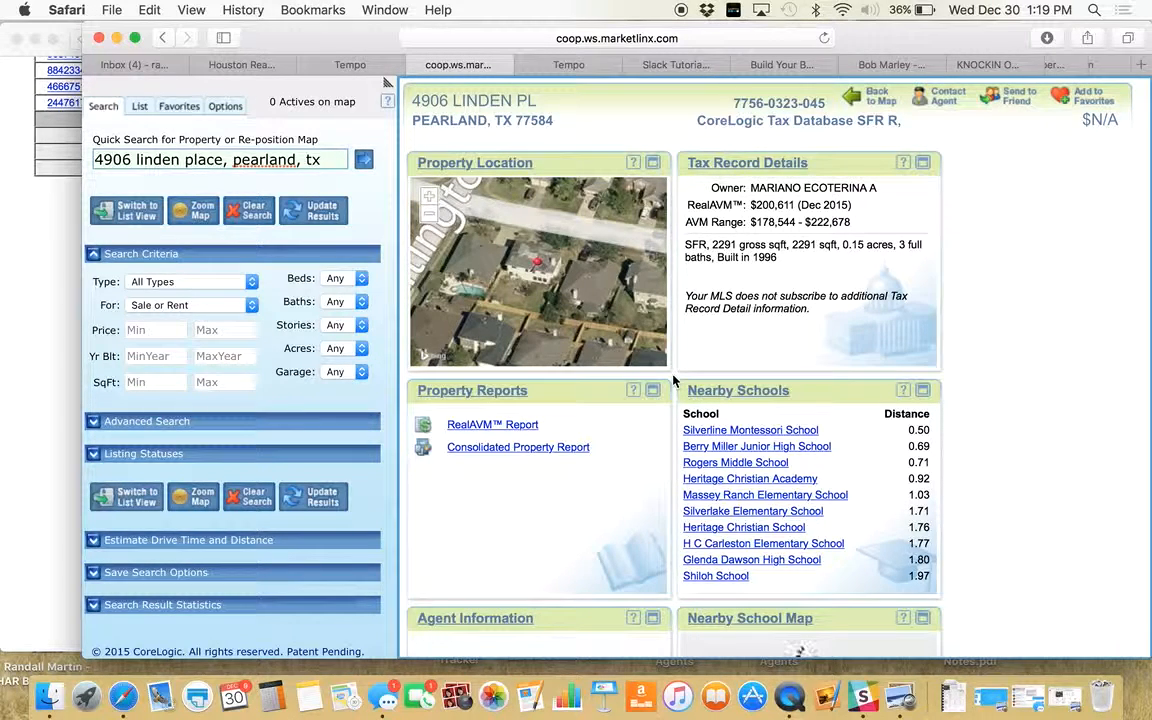
pyautogui.click(474, 428)
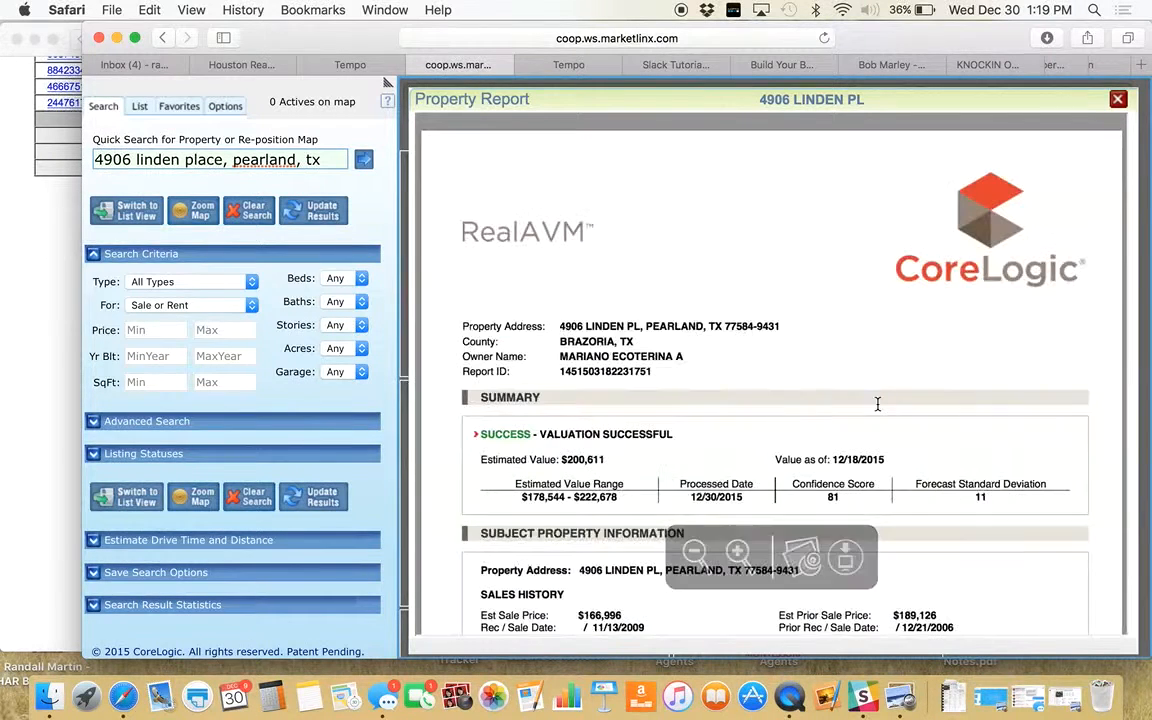
pyautogui.scroll(-3, 776, 483)
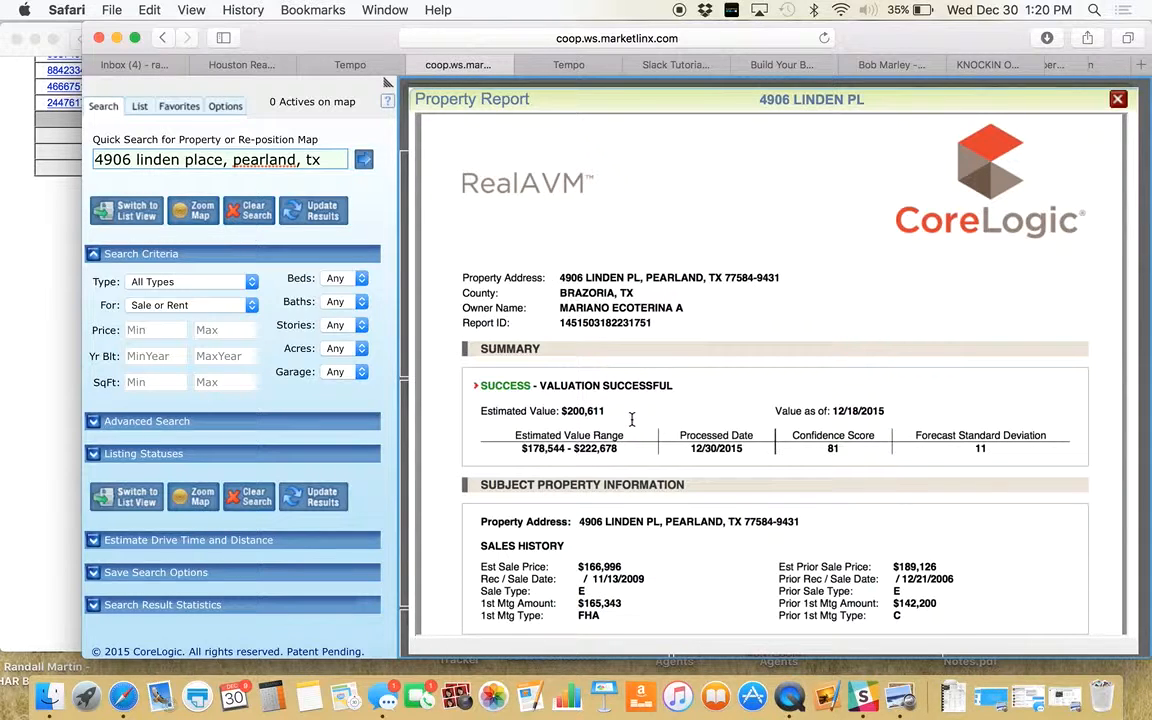
pyautogui.press('super+p')
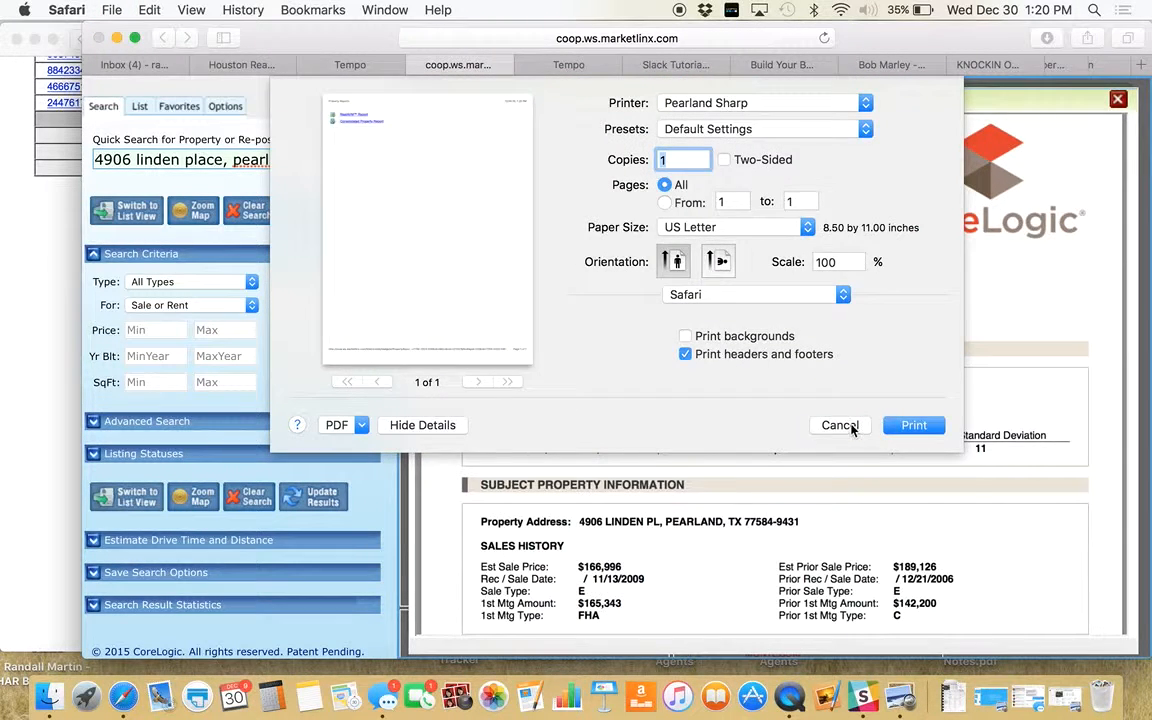
pyautogui.click(840, 425)
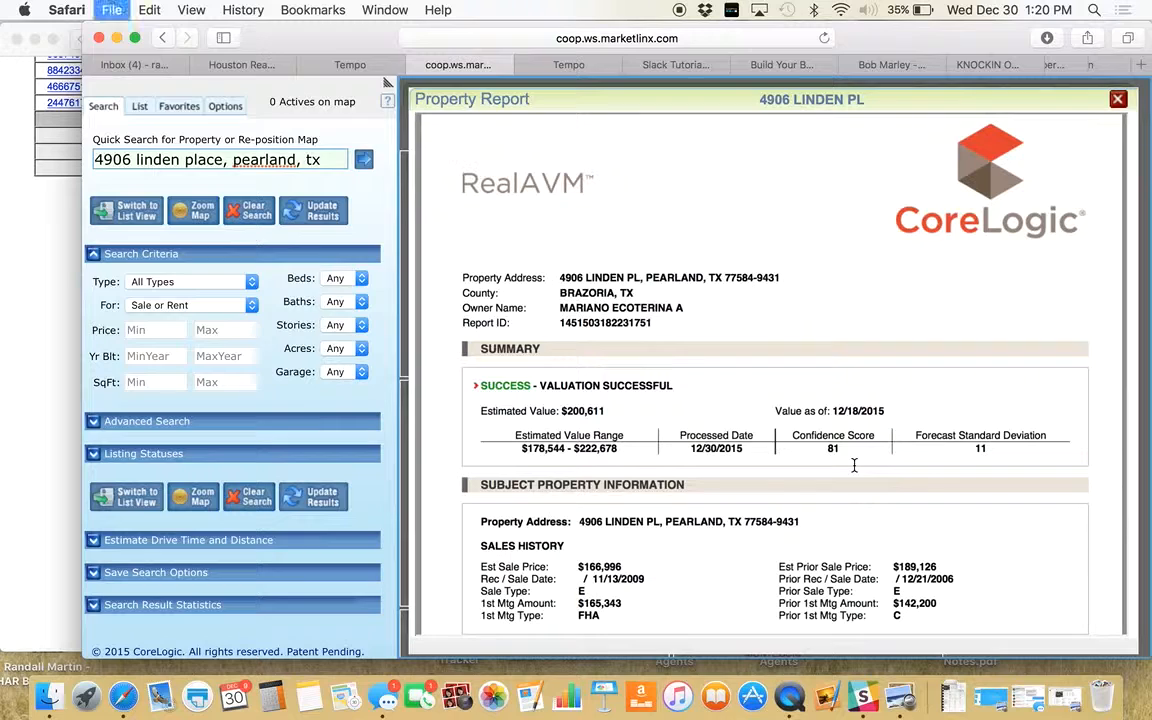
pyautogui.press('super+p')
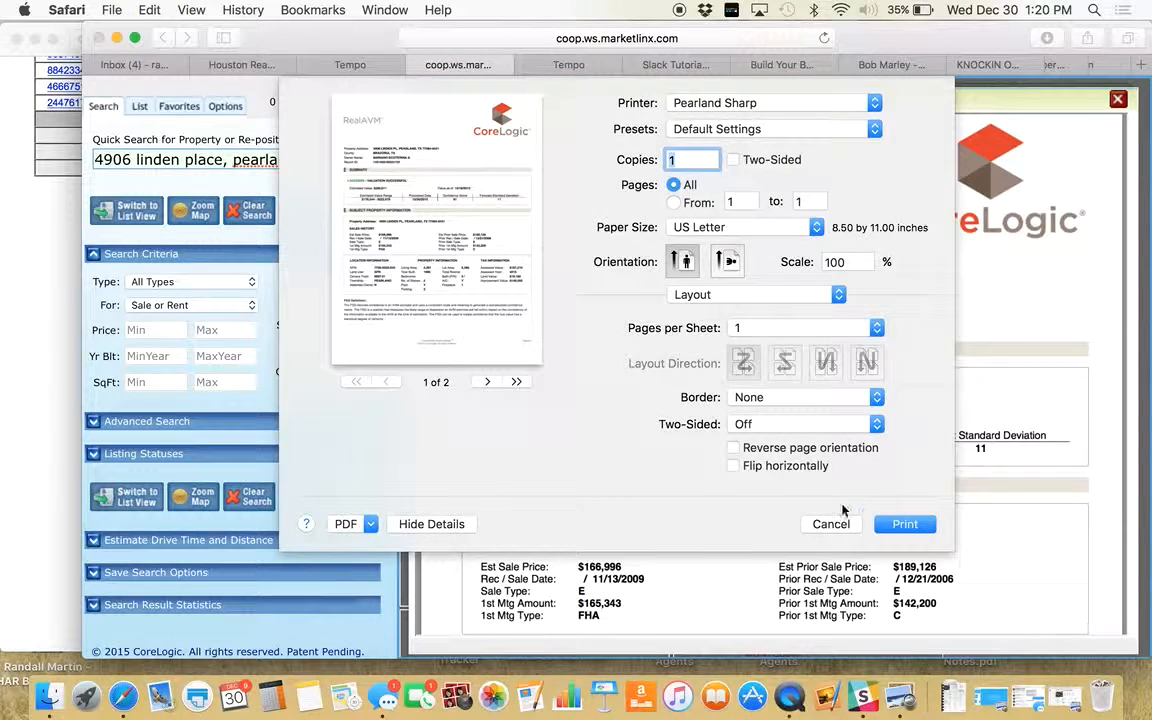
pyautogui.press('Tab')
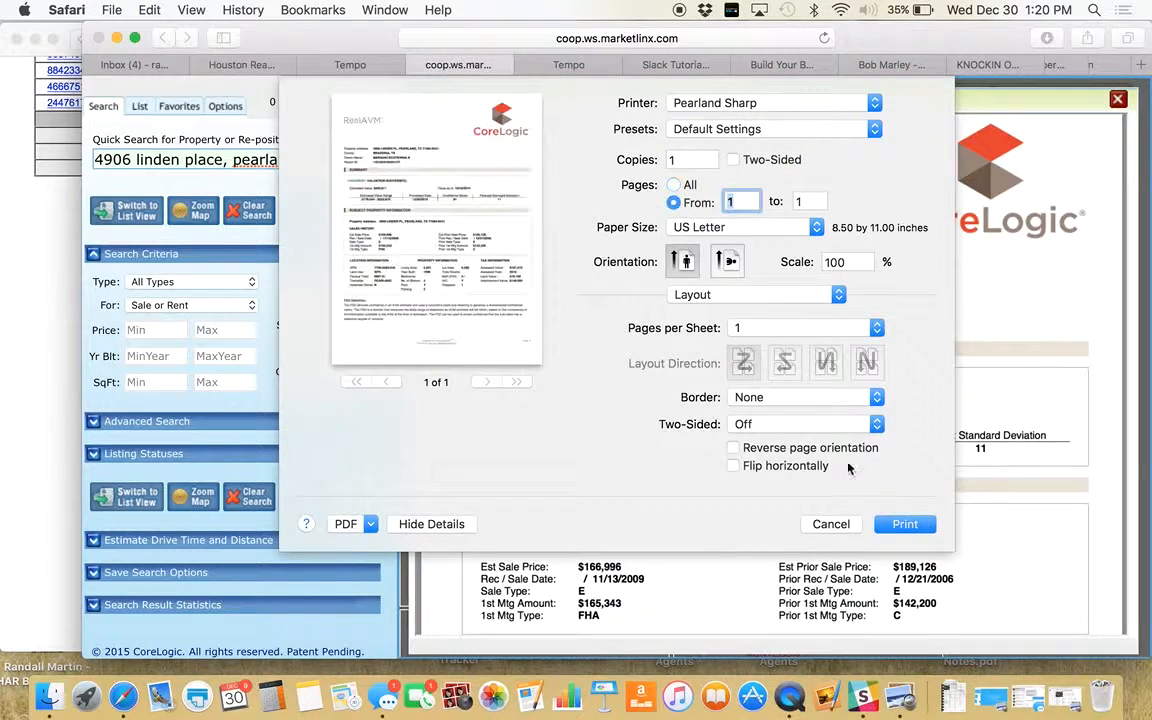
pyautogui.click(890, 526)
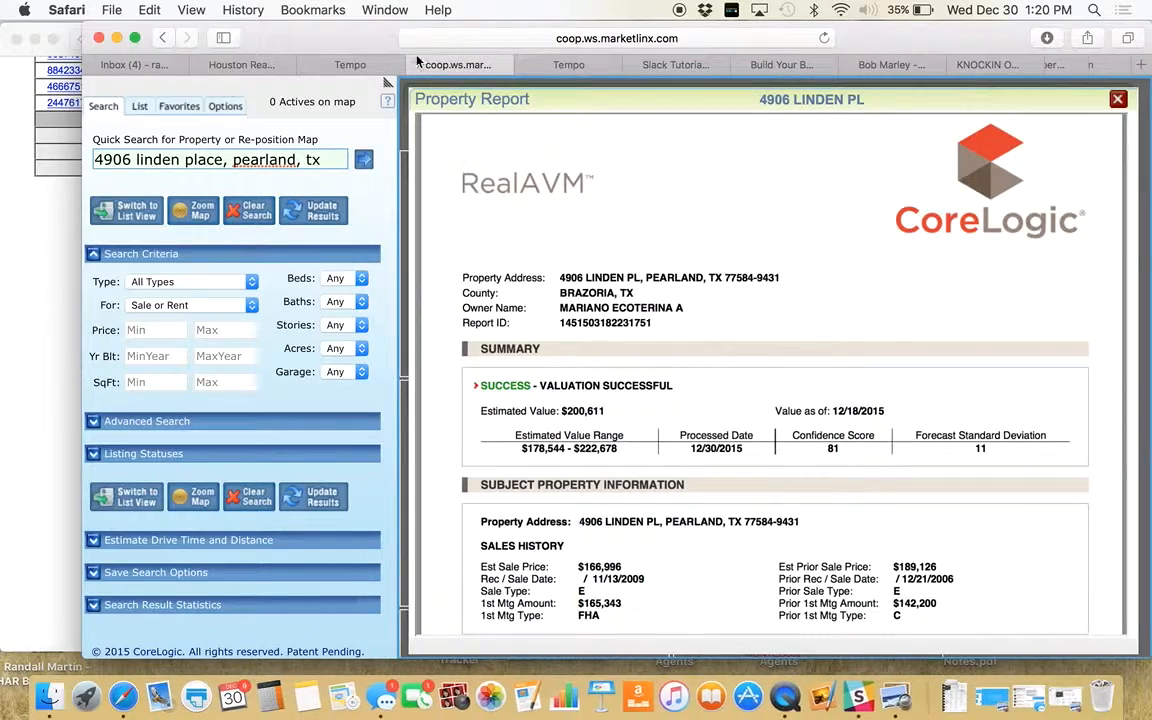
pyautogui.click(418, 66)
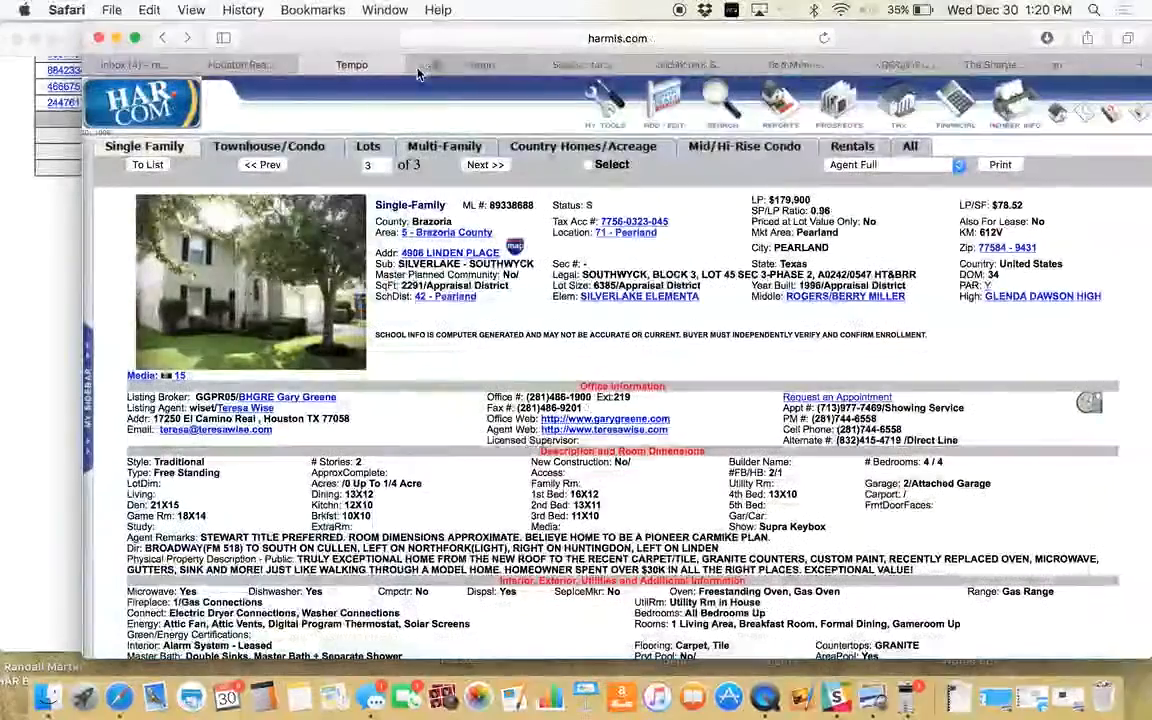
pyautogui.click(1141, 66)
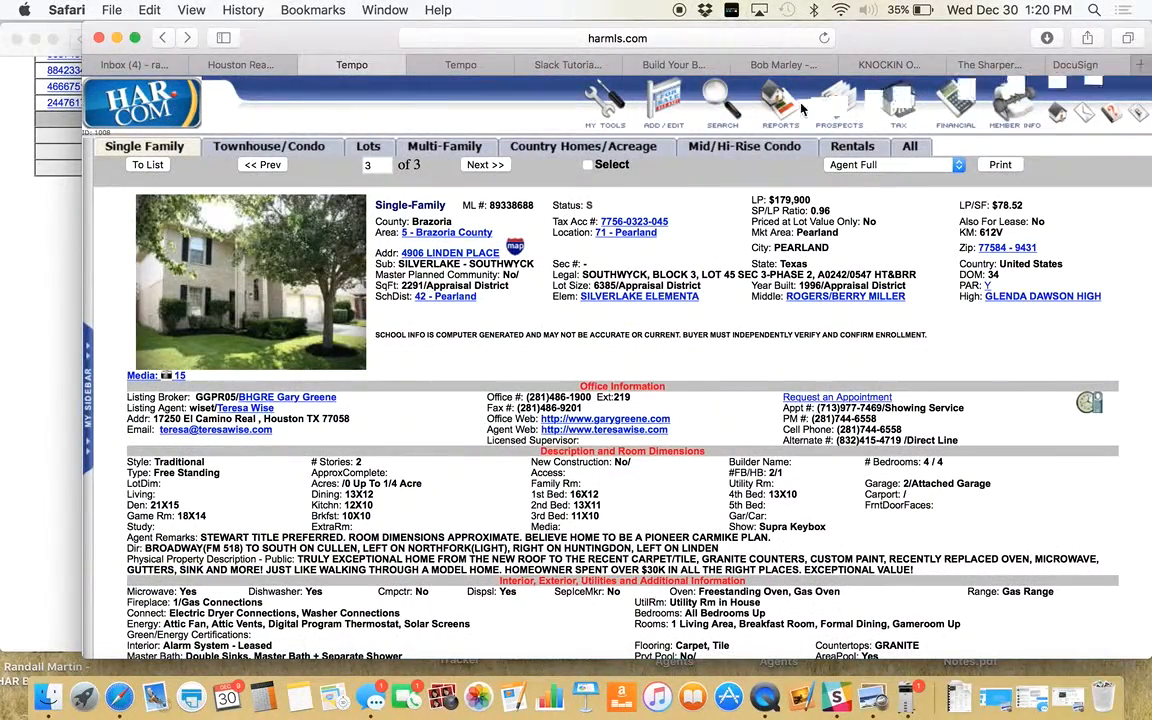
pyautogui.write('www')
pyautogui.press('BackSpace')
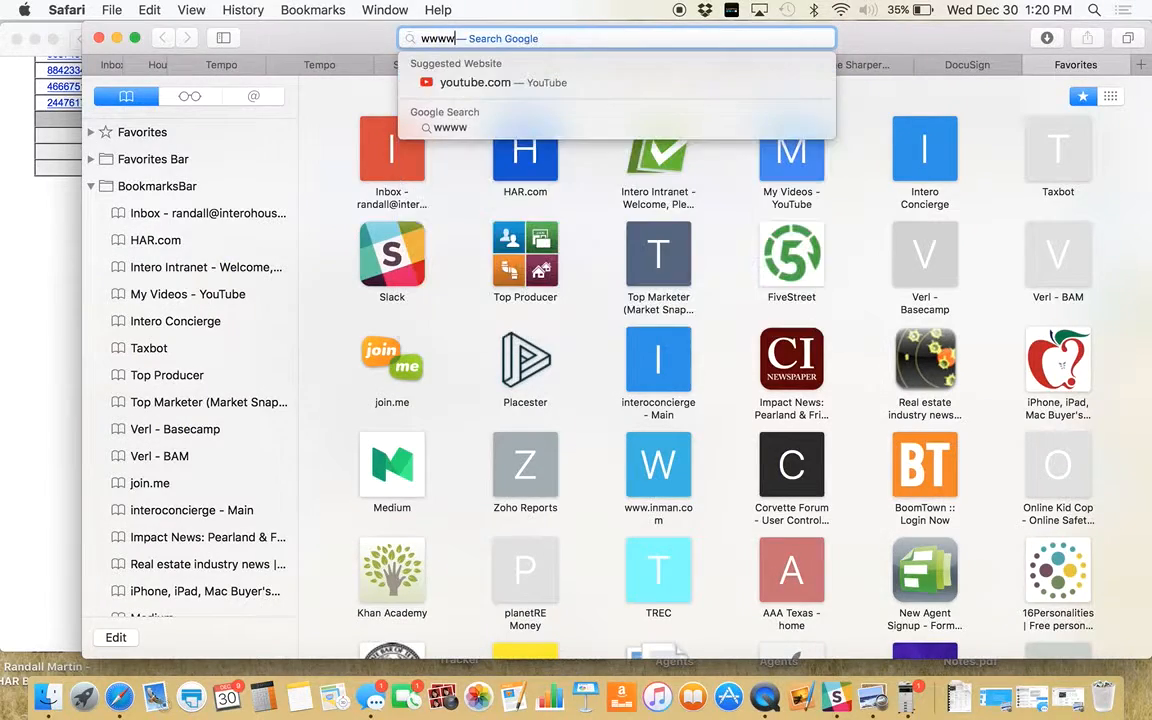
pyautogui.write('.narrpr.com')
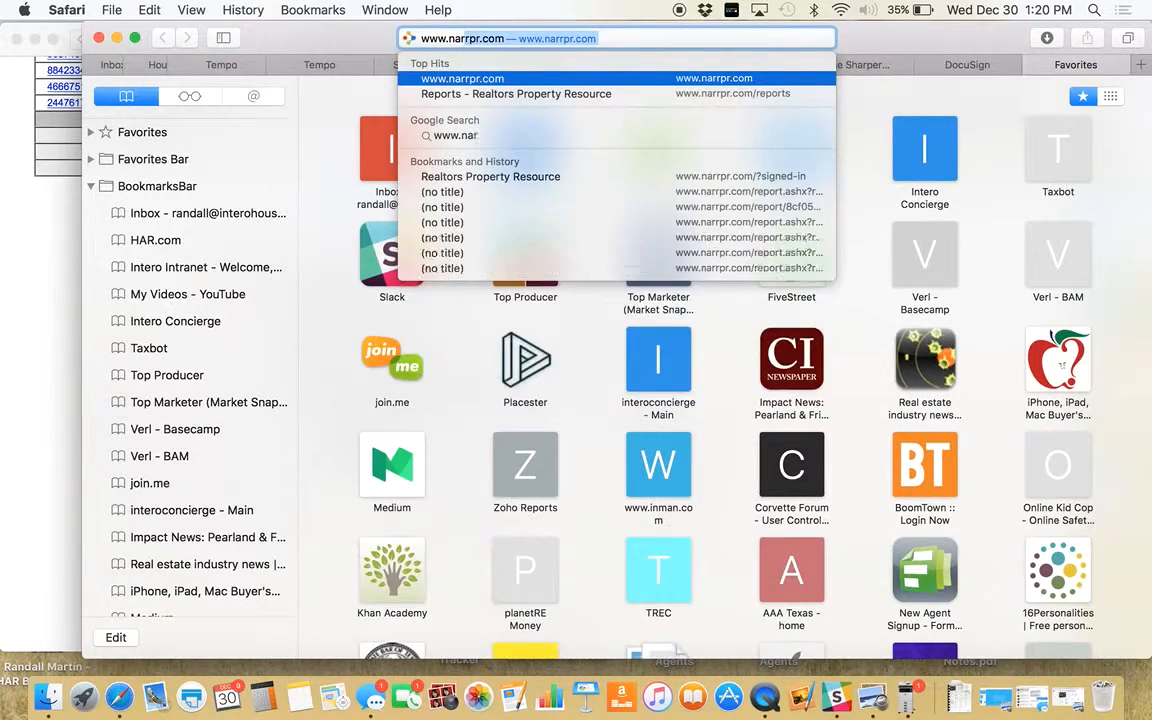
pyautogui.press('Return')
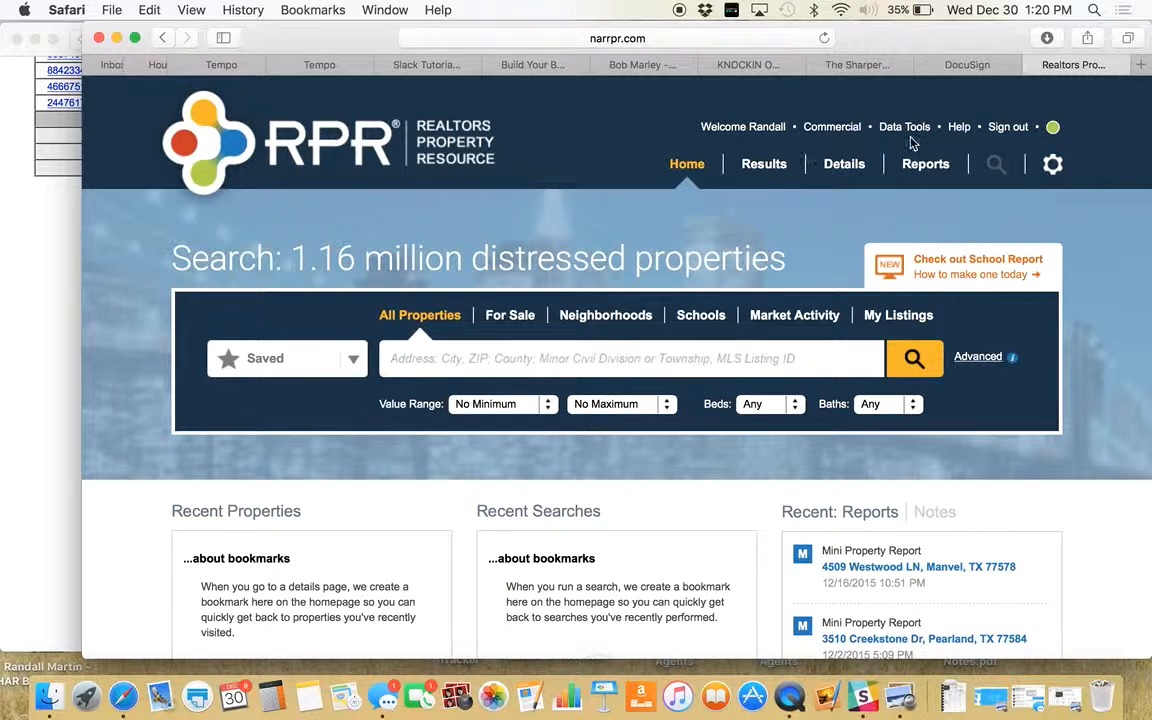
pyautogui.click(926, 167)
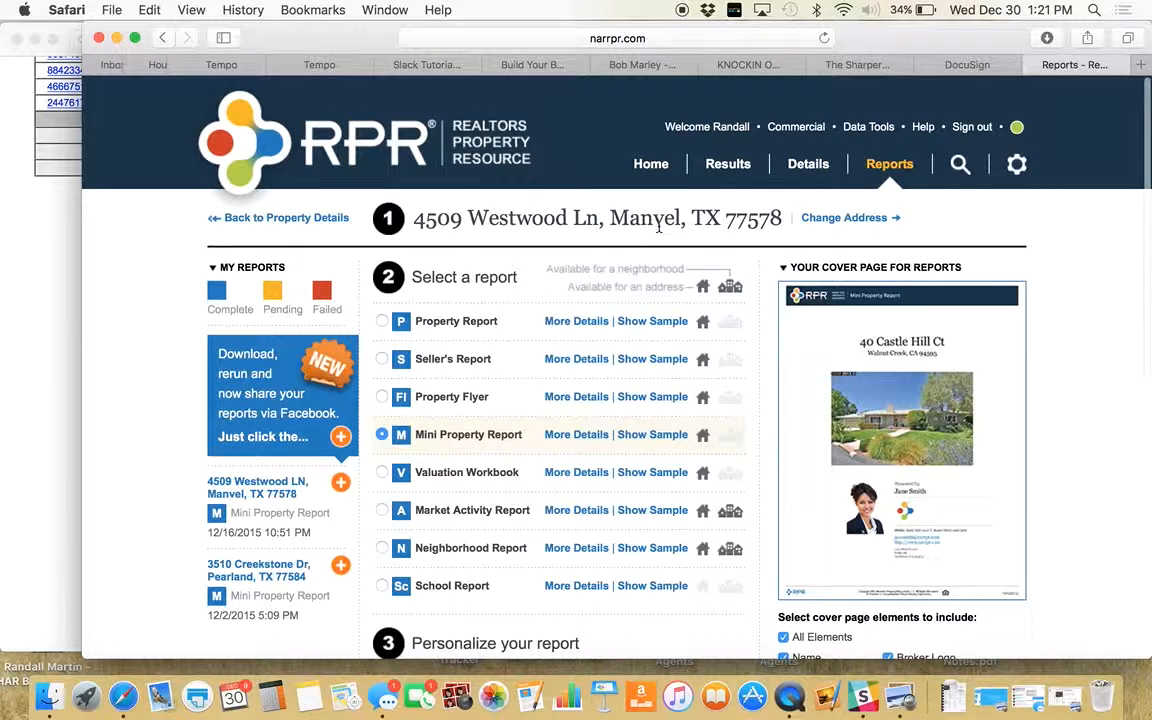
pyautogui.click(853, 219)
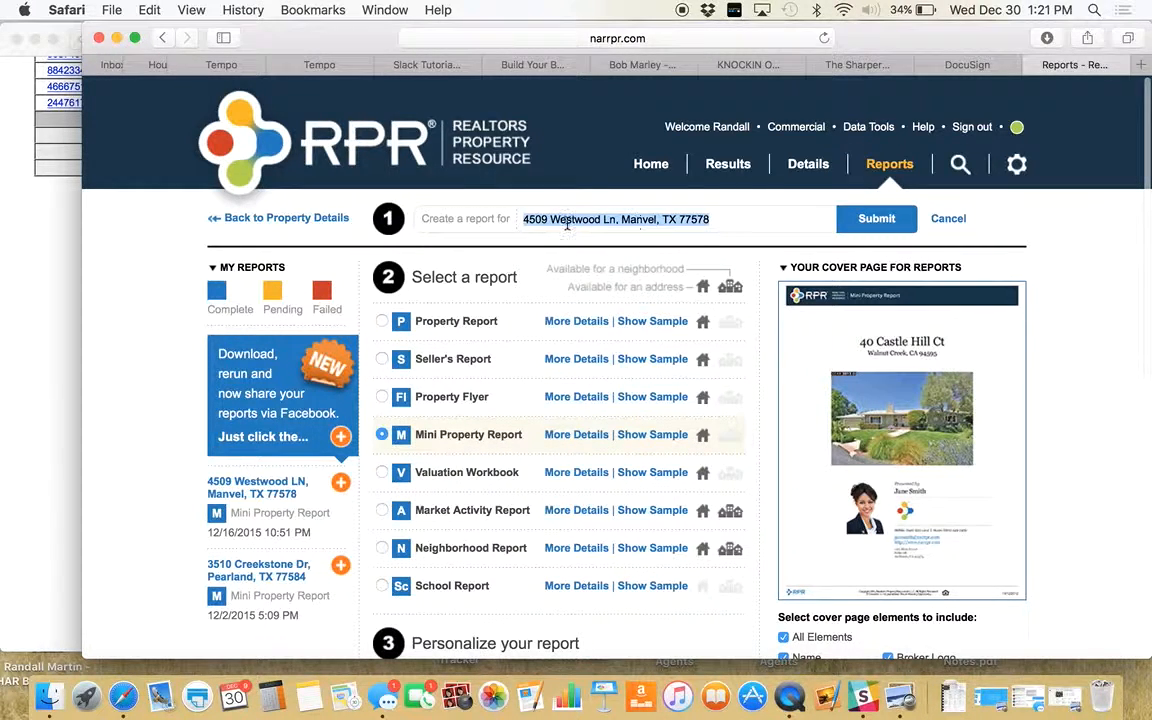
pyautogui.press('BackSpace')
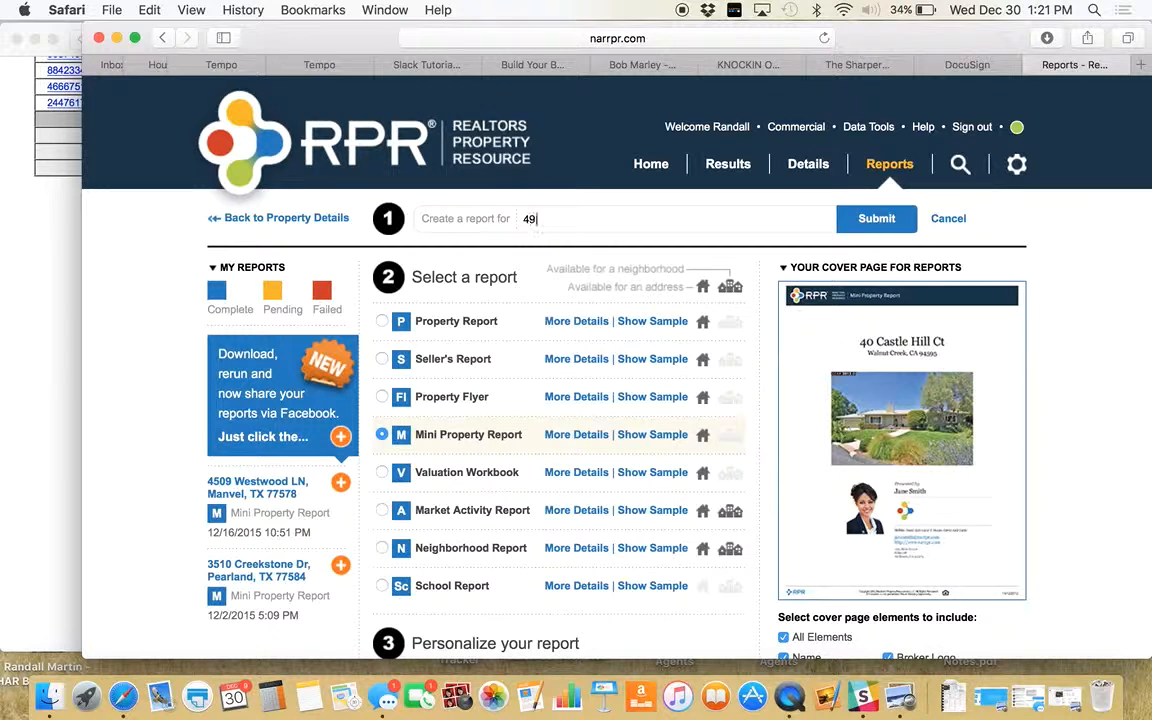
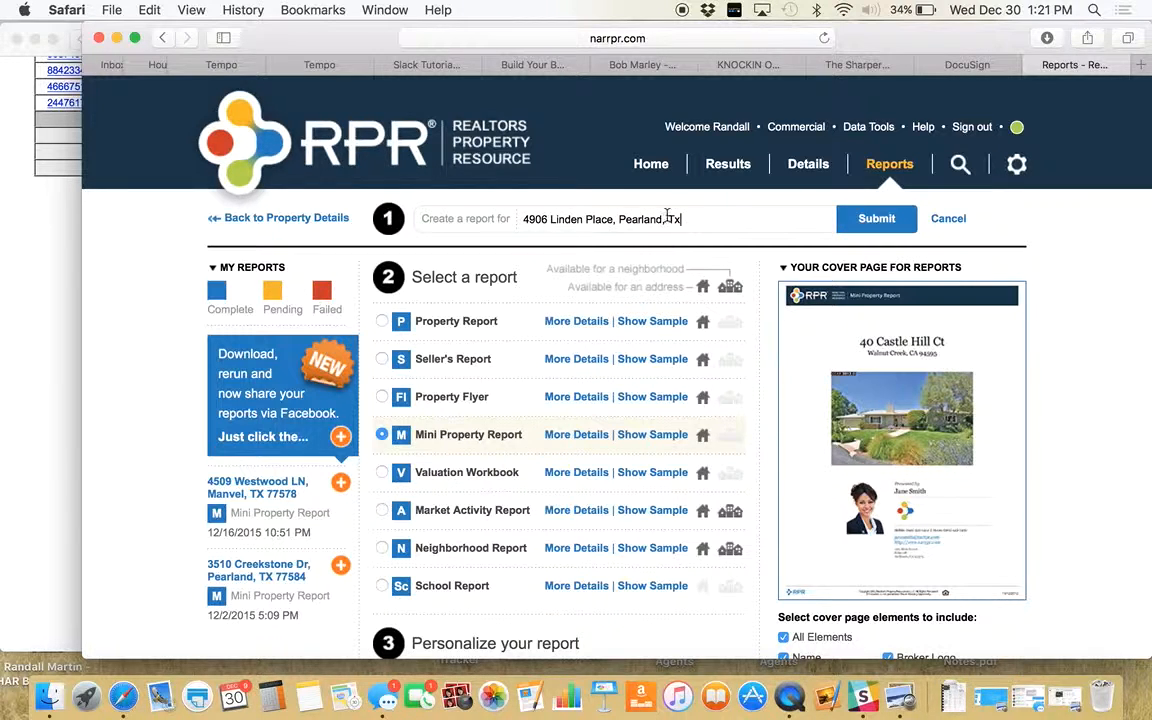
pyautogui.click(858, 220)
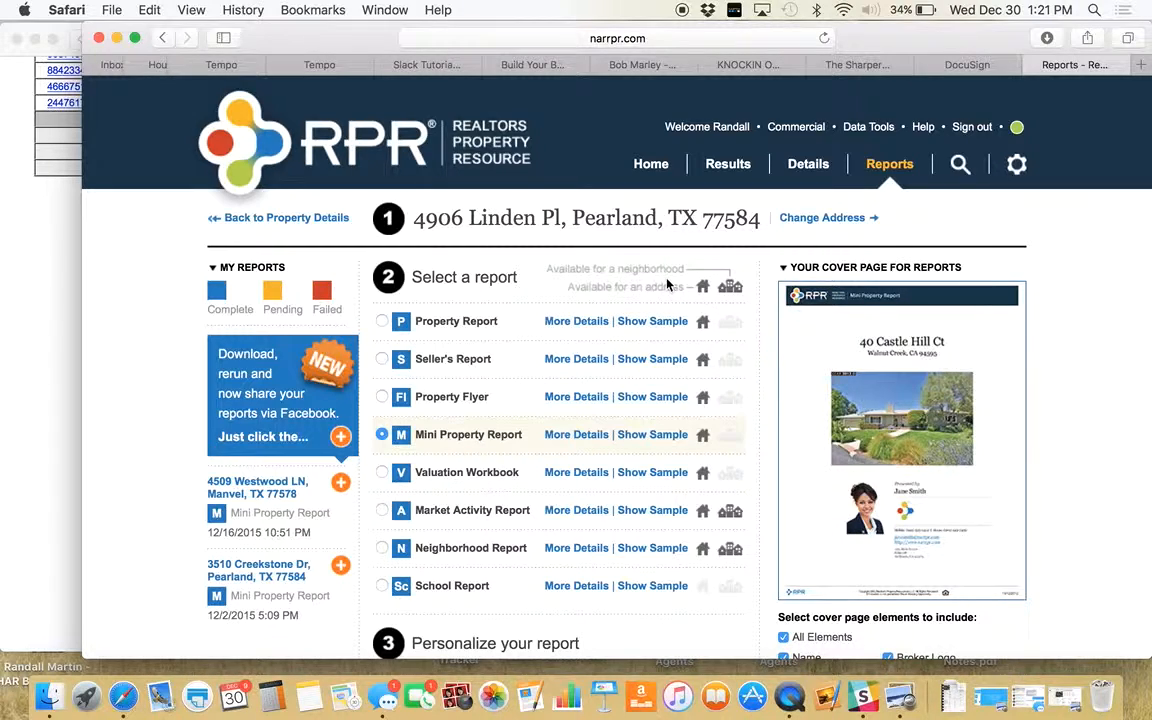
# - Run the Mini Property Report for that address and dismiss the generating notice
pyautogui.scroll(-5, 663, 285)
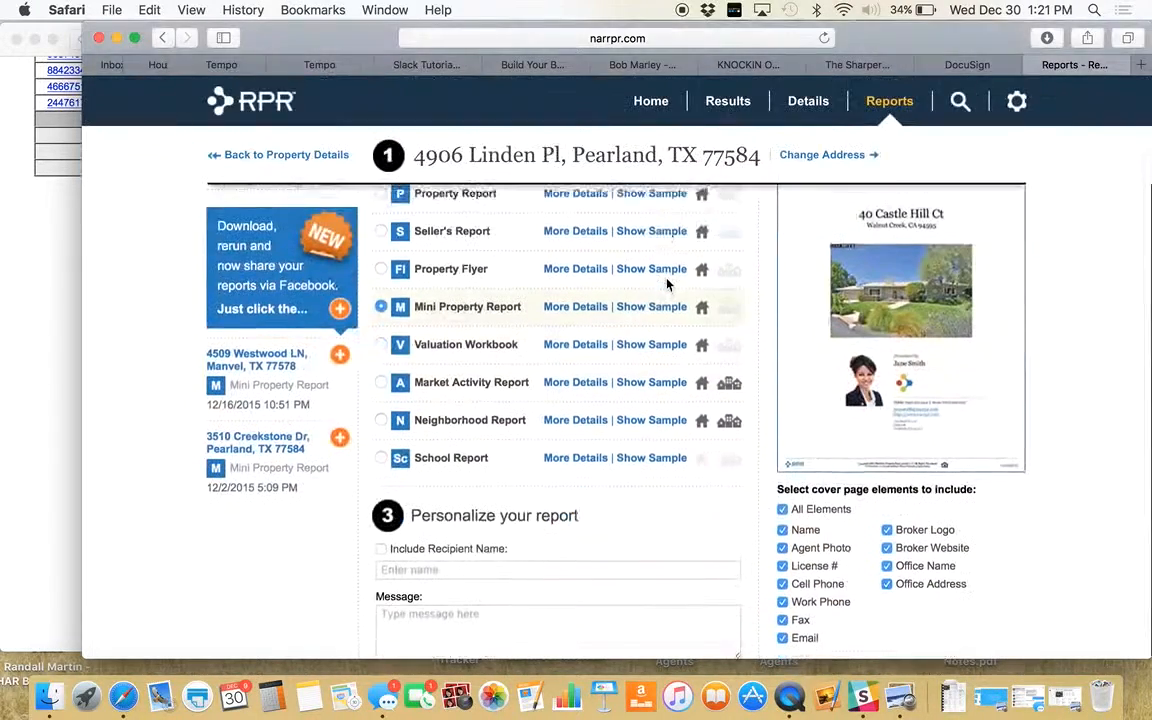
pyautogui.scroll(-2, 509, 476)
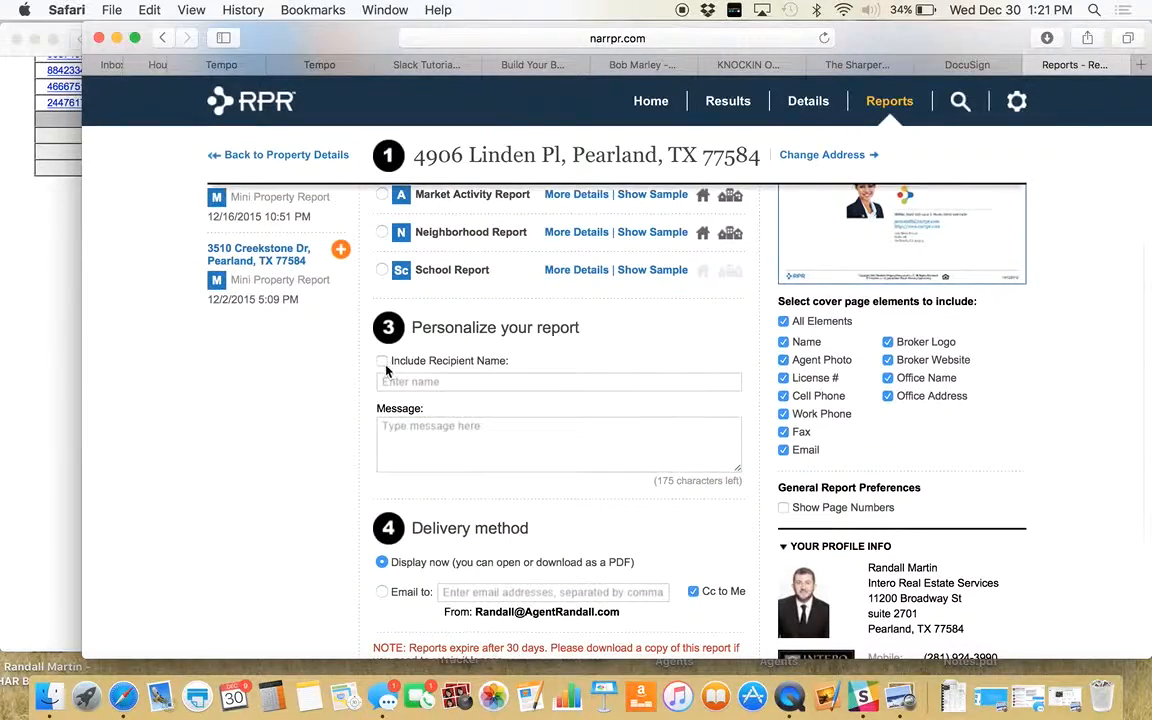
pyautogui.scroll(-4, 536, 422)
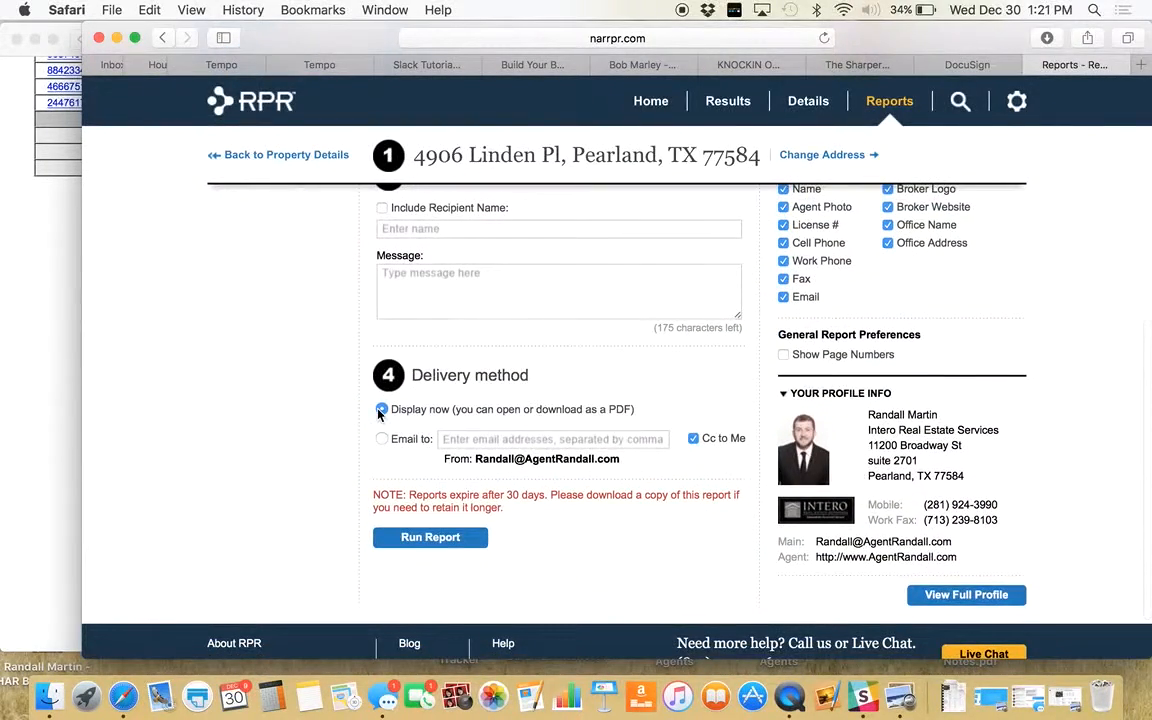
pyautogui.click(444, 542)
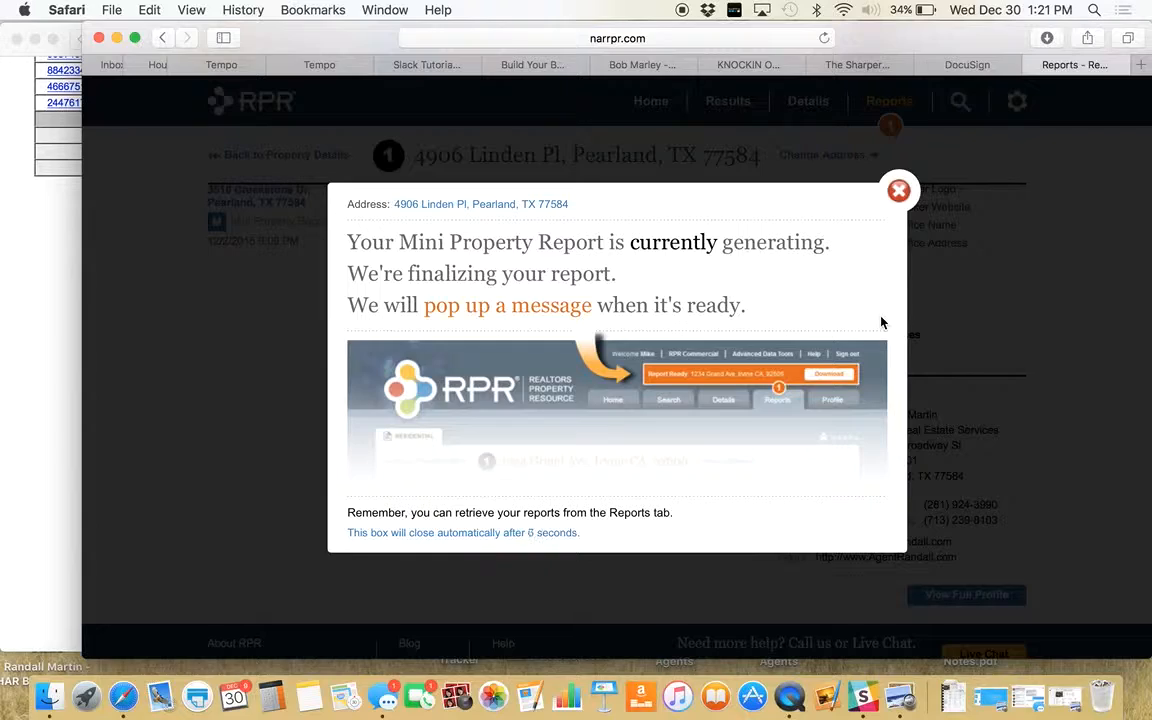
pyautogui.click(898, 190)
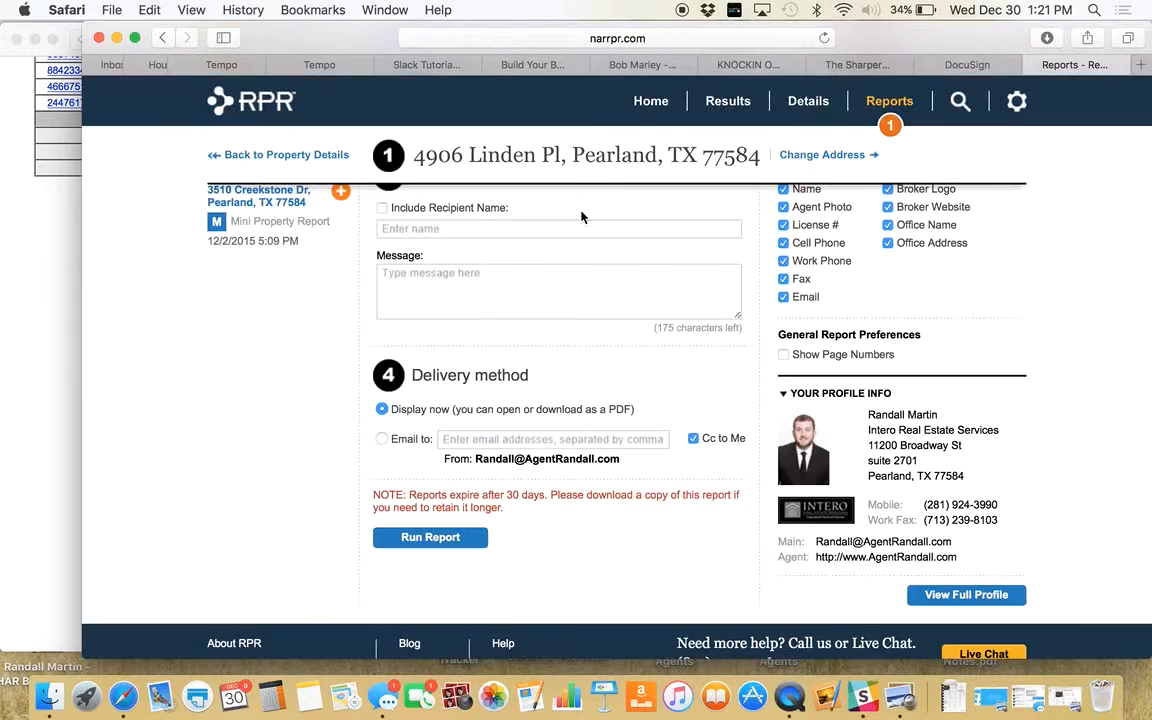
pyautogui.scroll(5, 229, 327)
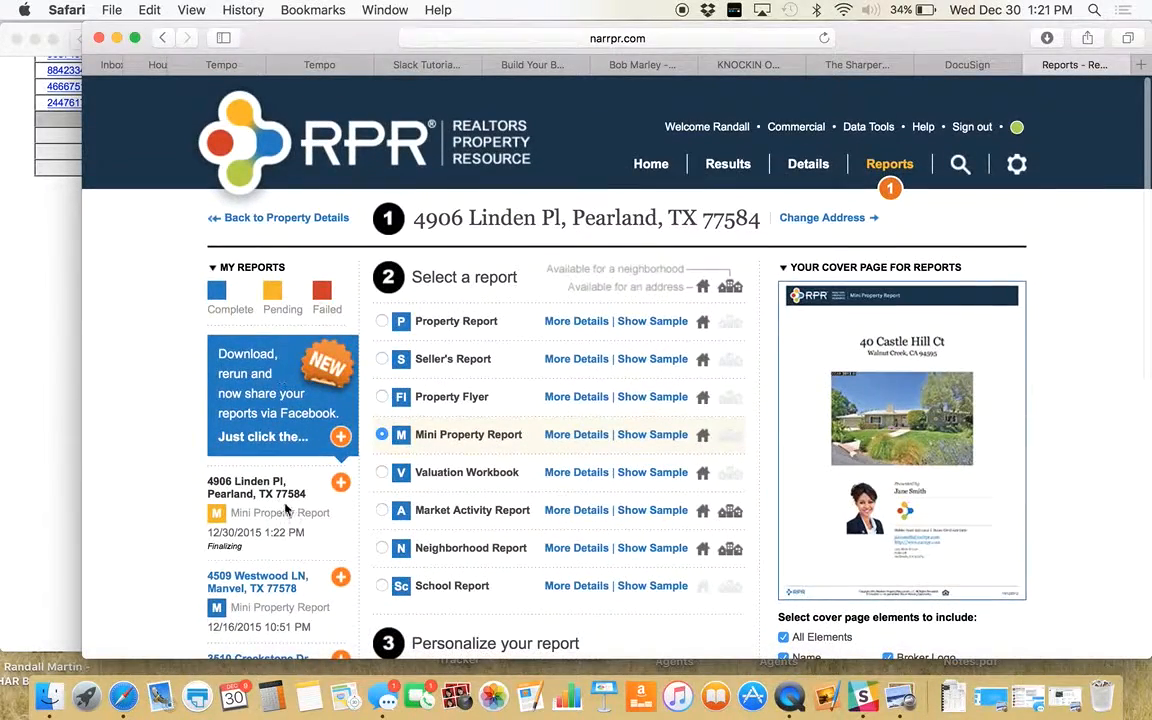
pyautogui.scroll(-1, 288, 500)
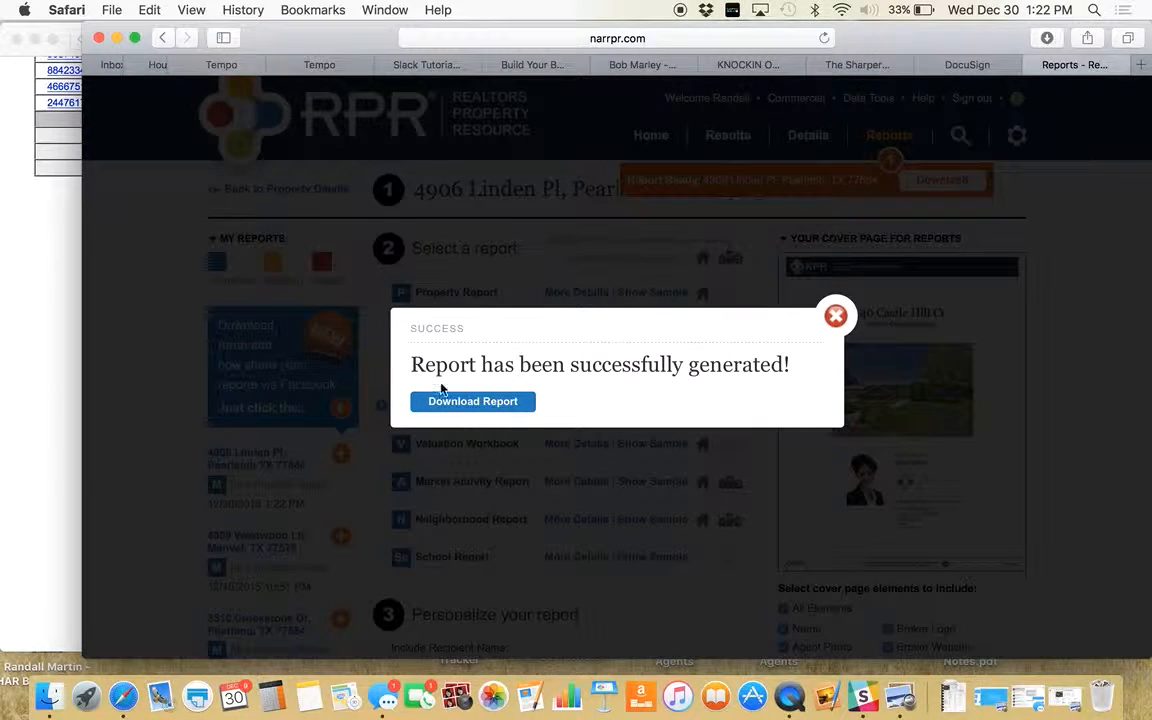
# - Download the Mini Property Report and scroll to its $190,730 estimate and Home Facts (2,291 sq ft, 1996)
pyautogui.click(458, 404)
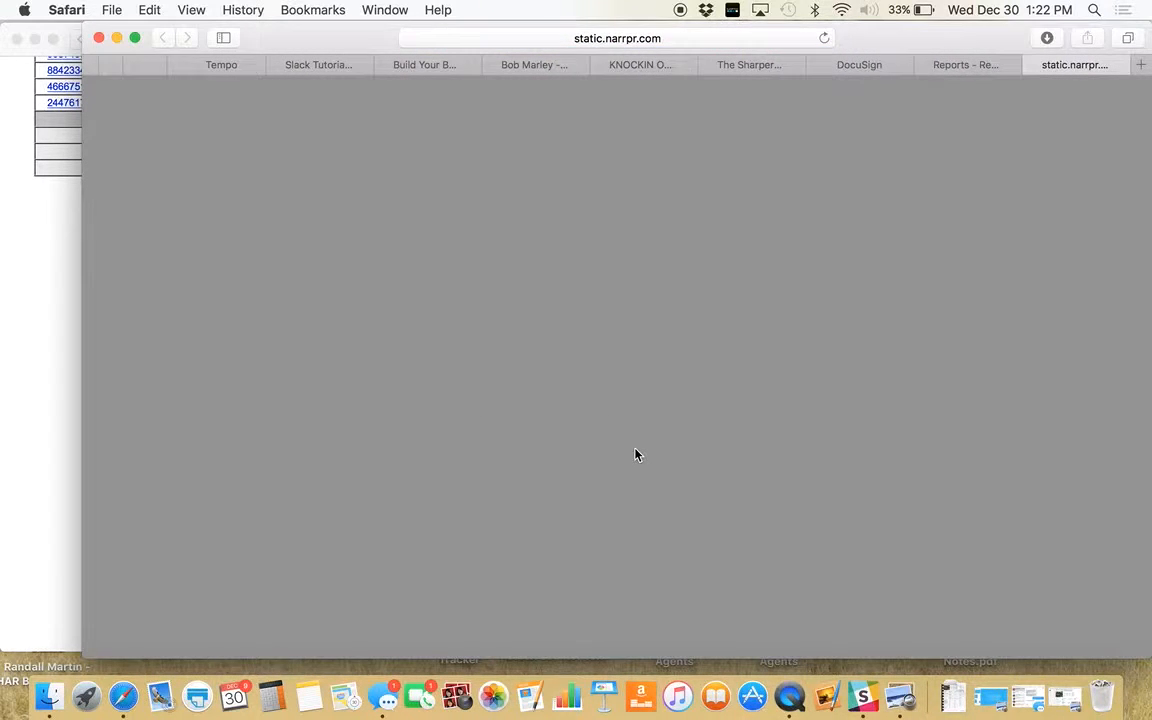
pyautogui.scroll(-2, 635, 455)
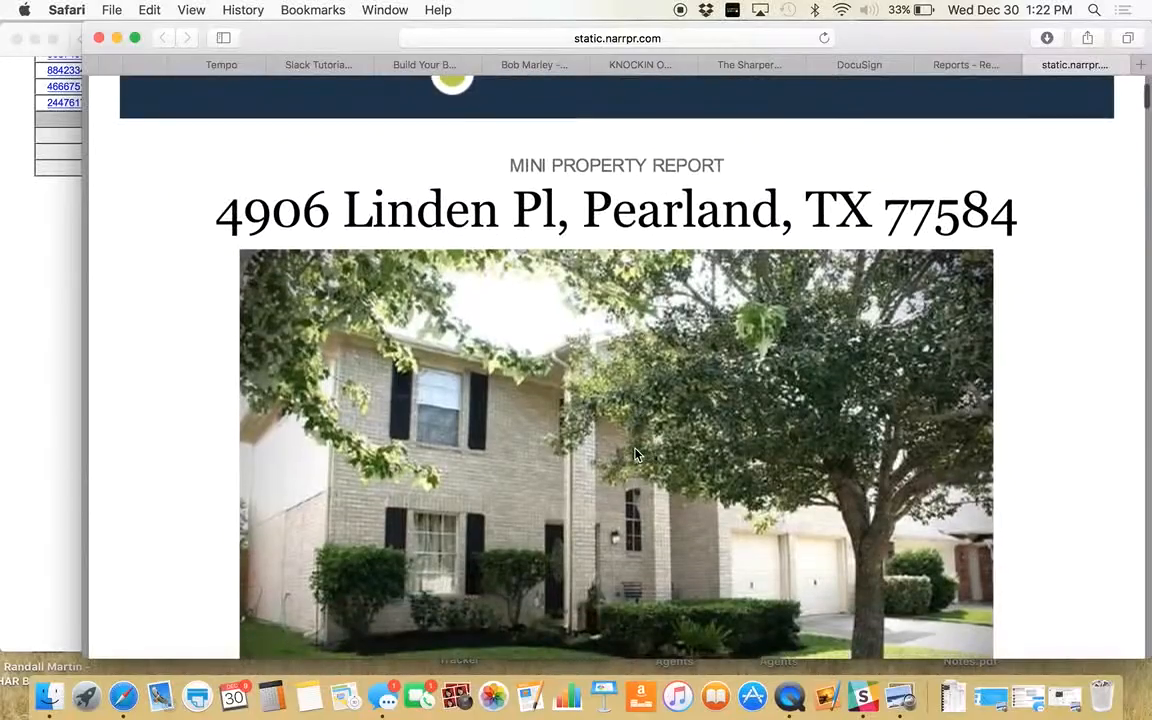
pyautogui.scroll(-3, 635, 455)
pyautogui.scroll(-10, 635, 455)
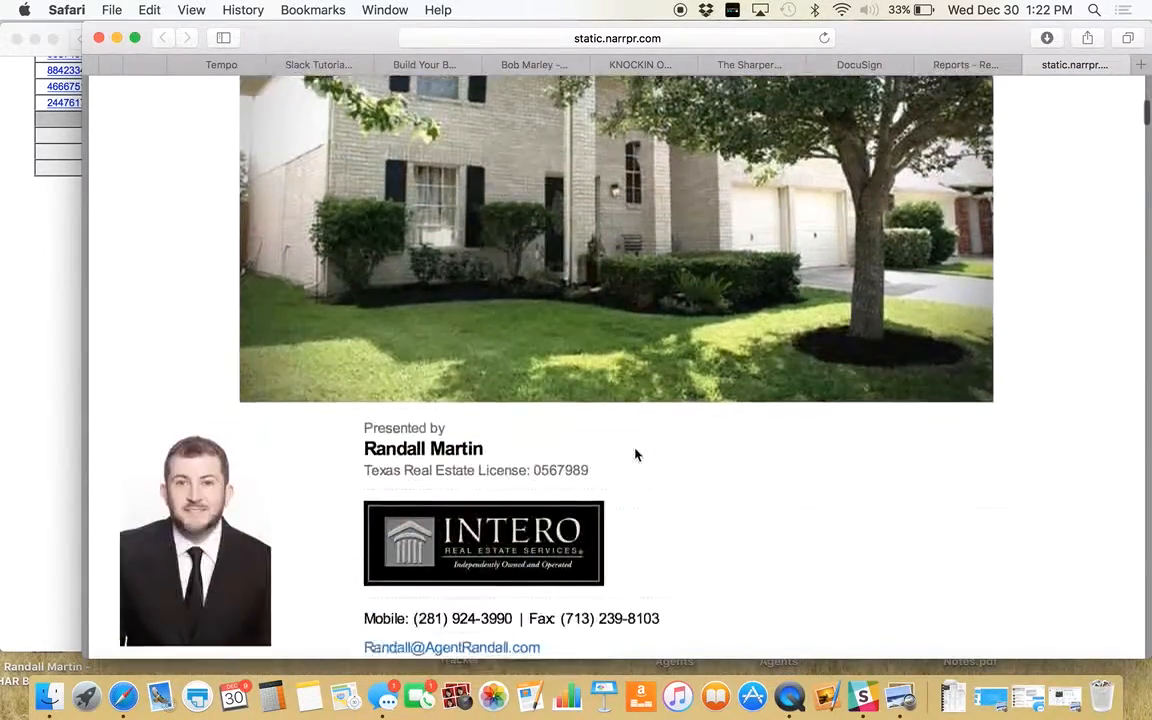
pyautogui.scroll(-18, 635, 455)
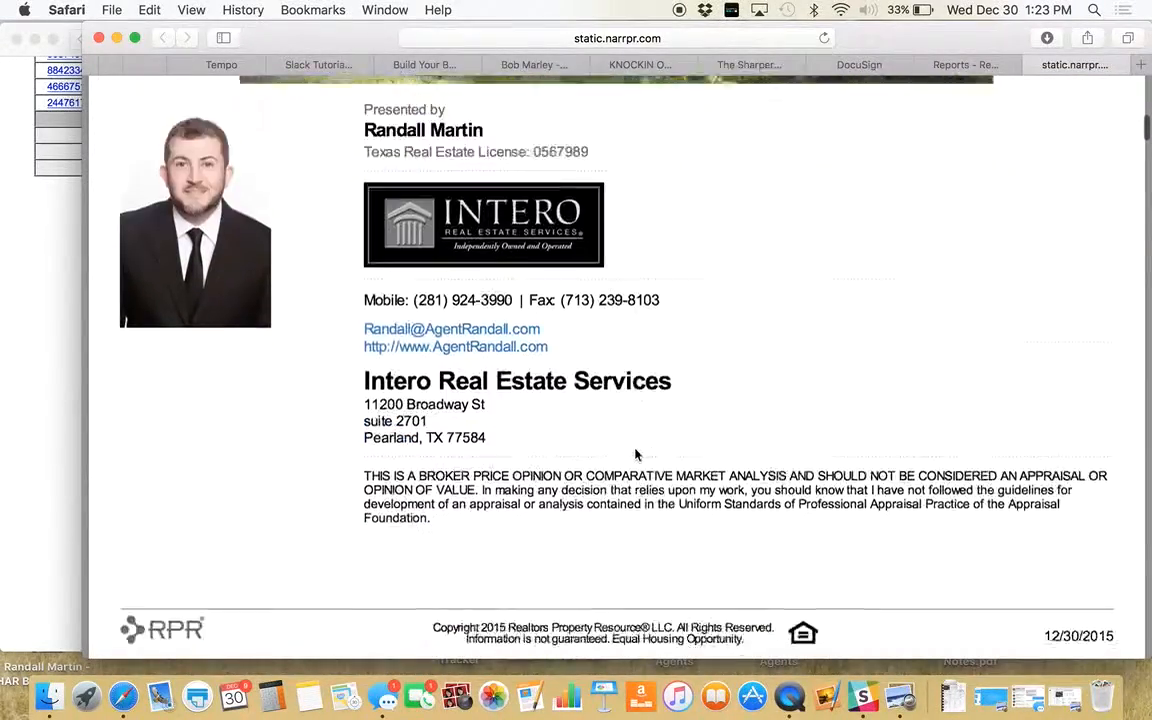
pyautogui.scroll(-2, 635, 455)
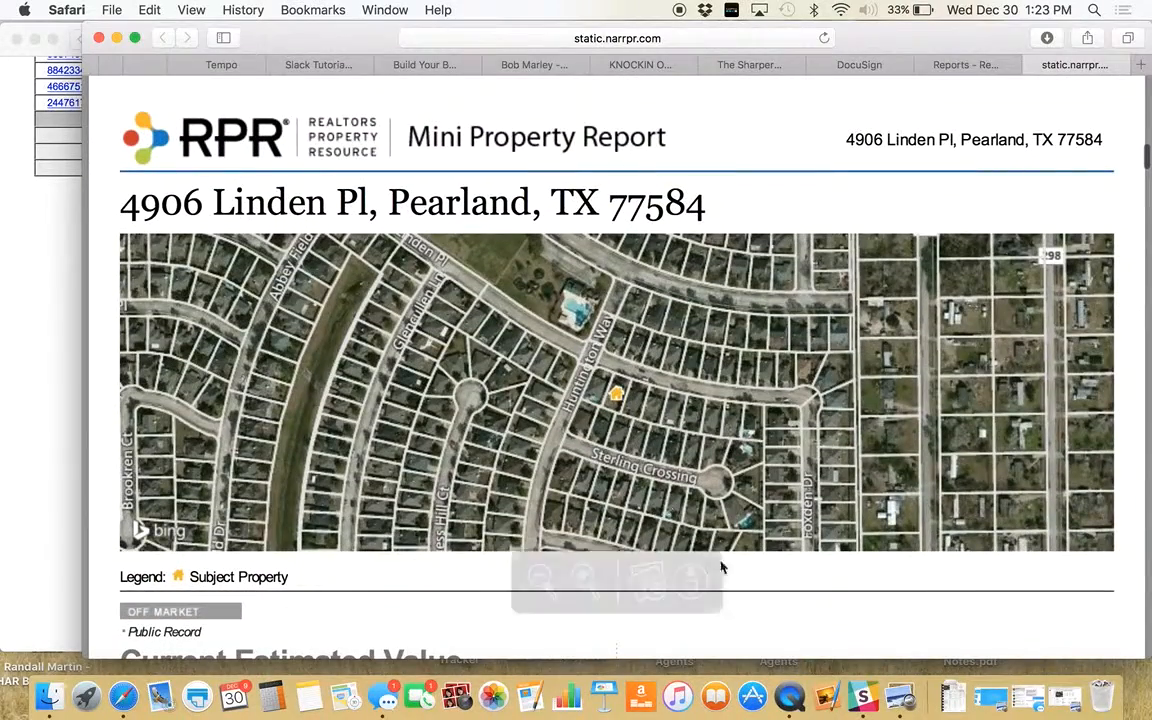
pyautogui.scroll(-1, 853, 632)
pyautogui.scroll(-8, 853, 635)
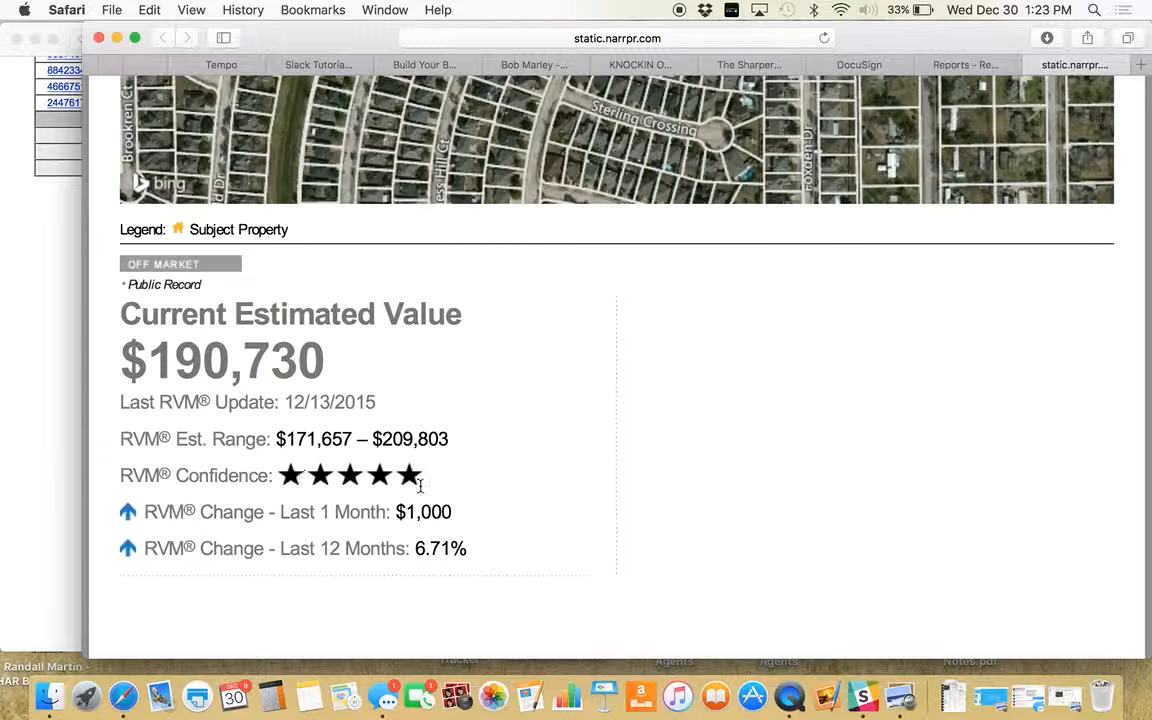
pyautogui.scroll(-1, 585, 487)
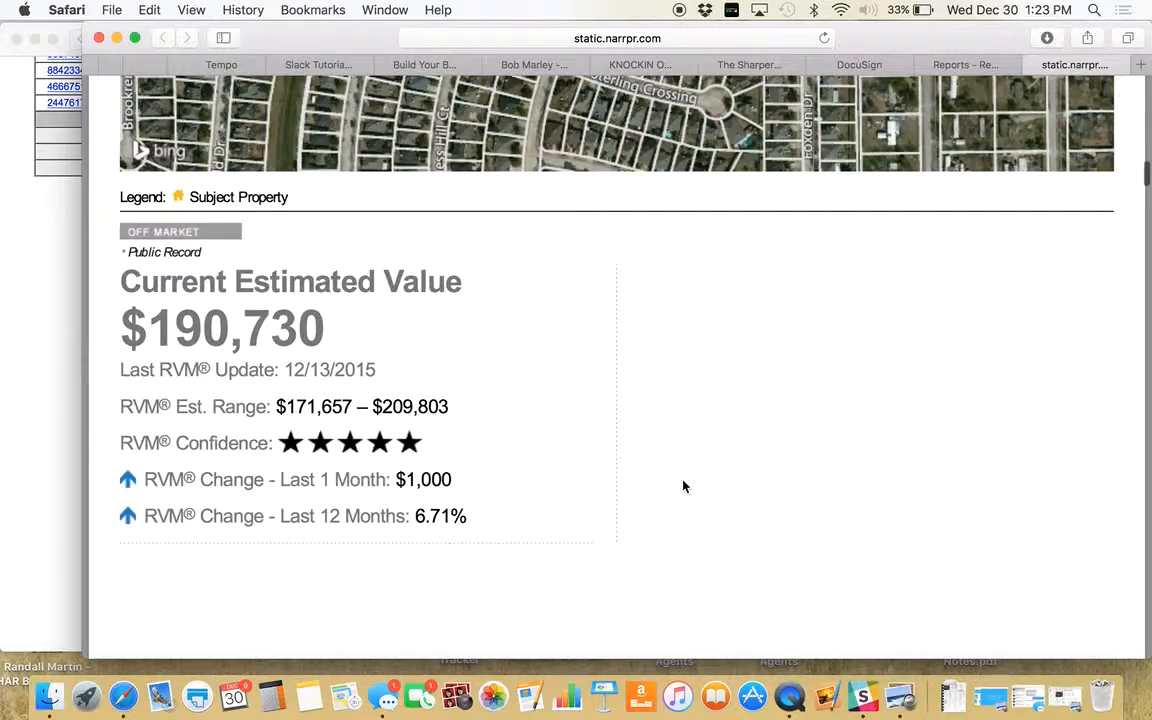
pyautogui.scroll(-10, 683, 486)
pyautogui.scroll(-5, 683, 486)
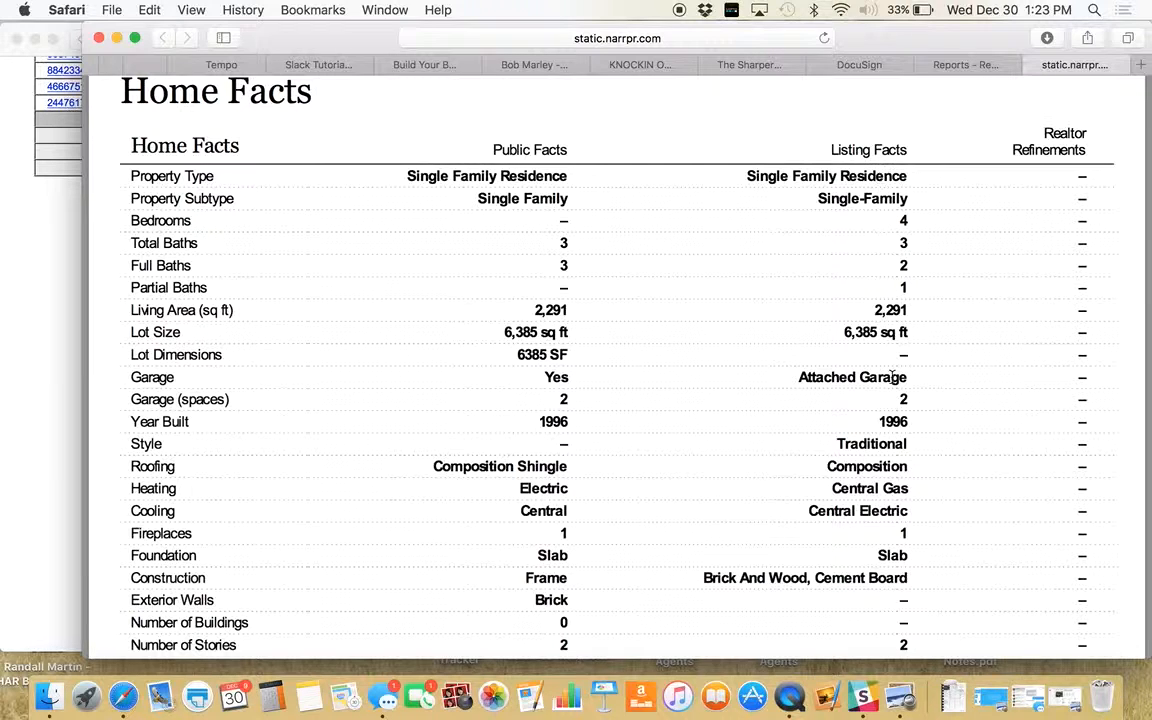
# - Scroll from Homeowner Facts through neighborhood housing stats to the last page, then bring up printing for all 9 pages
pyautogui.scroll(-8, 920, 391)
pyautogui.scroll(-2, 924, 393)
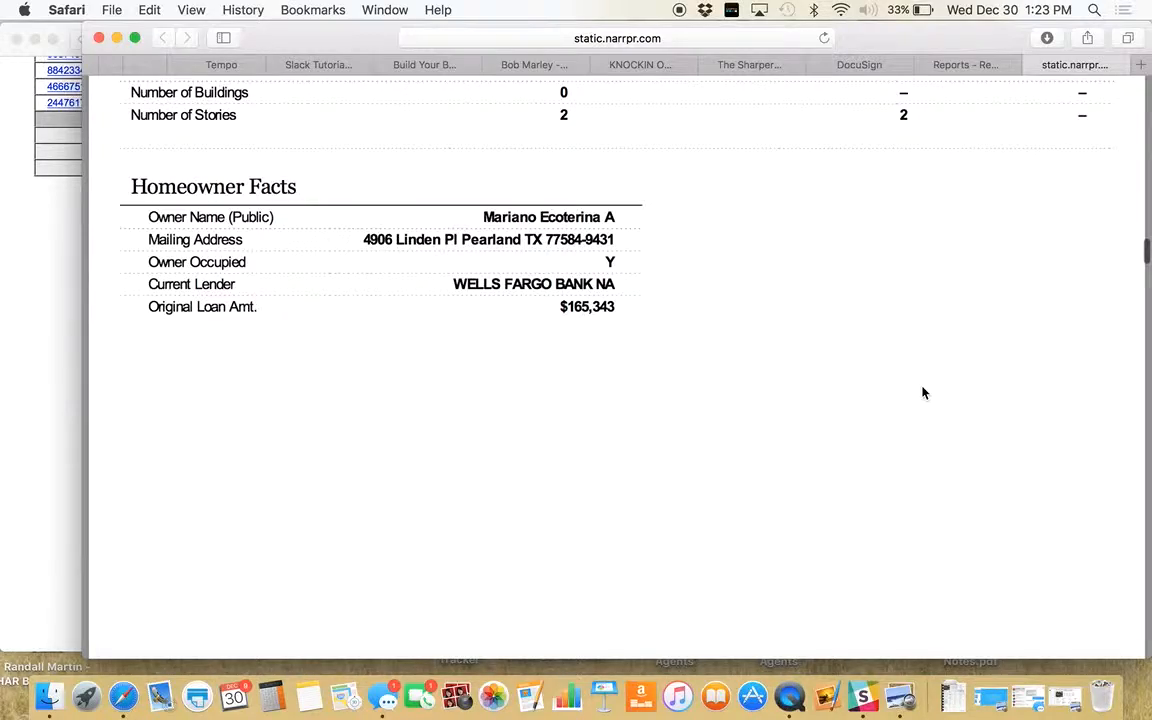
pyautogui.scroll(-15, 924, 393)
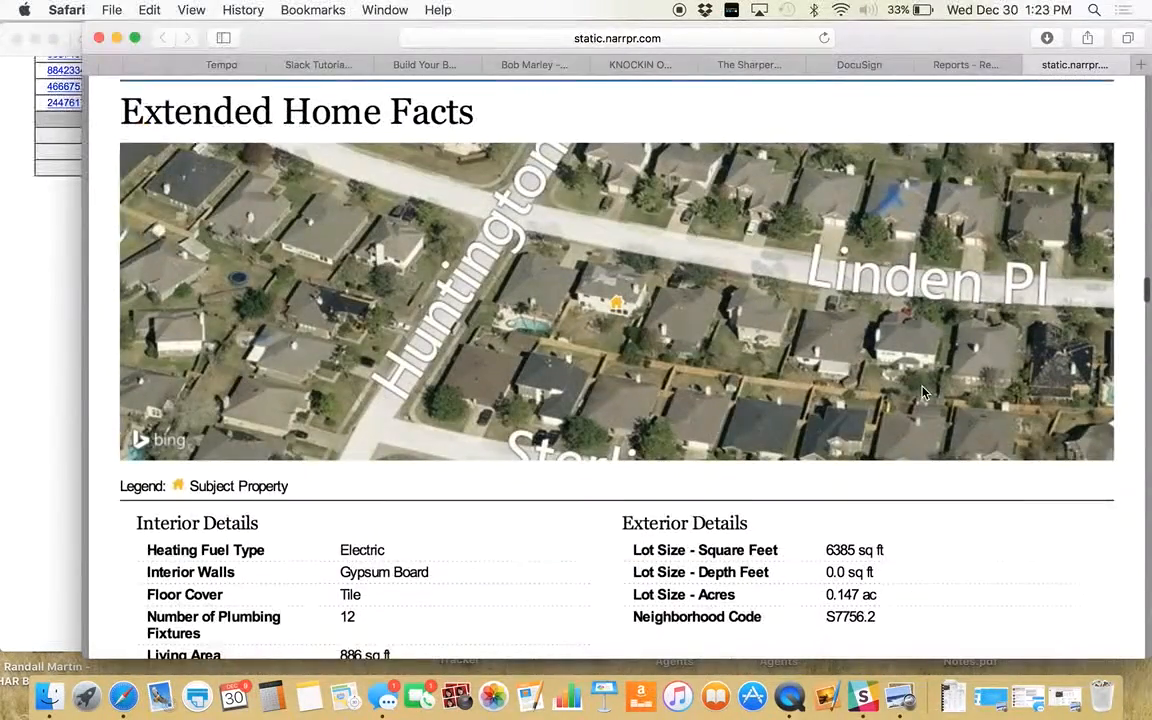
pyautogui.scroll(-2, 924, 393)
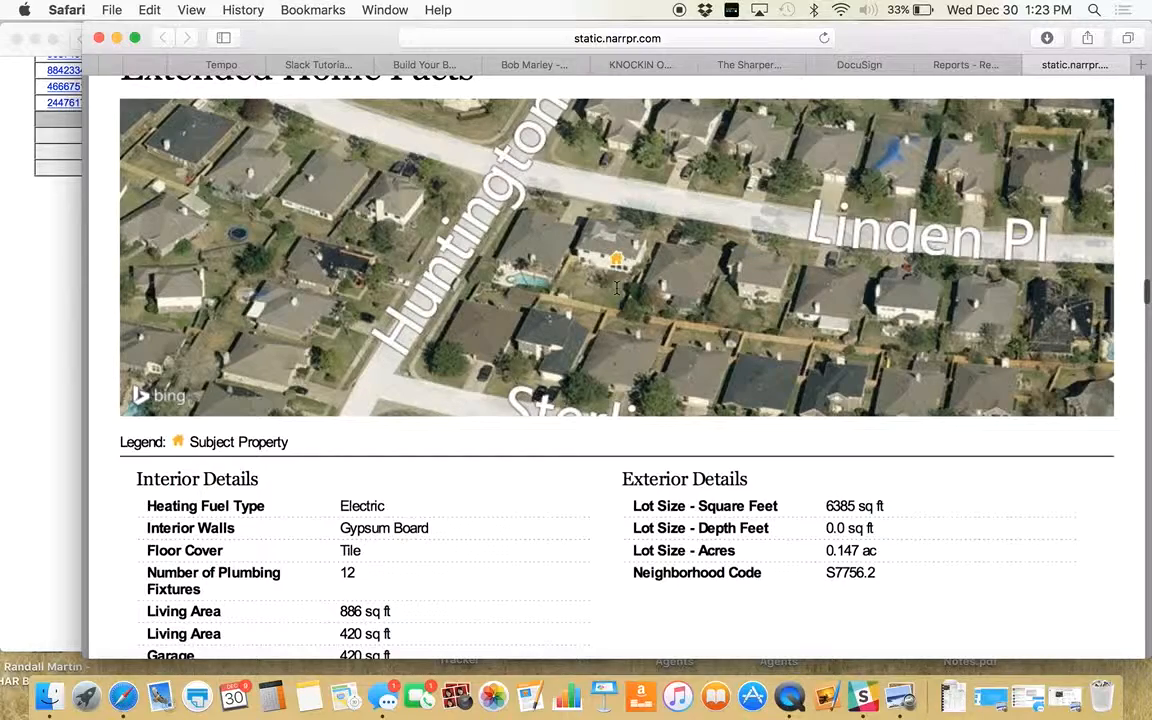
pyautogui.scroll(-15, 846, 543)
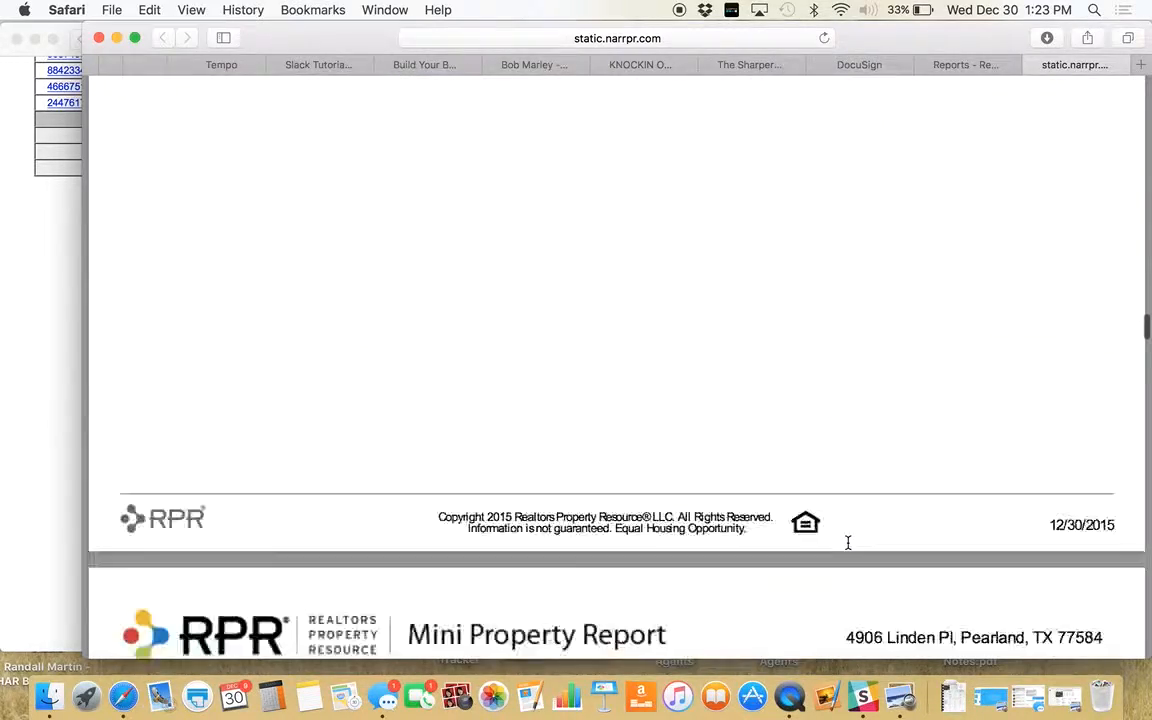
pyautogui.scroll(-20, 847, 543)
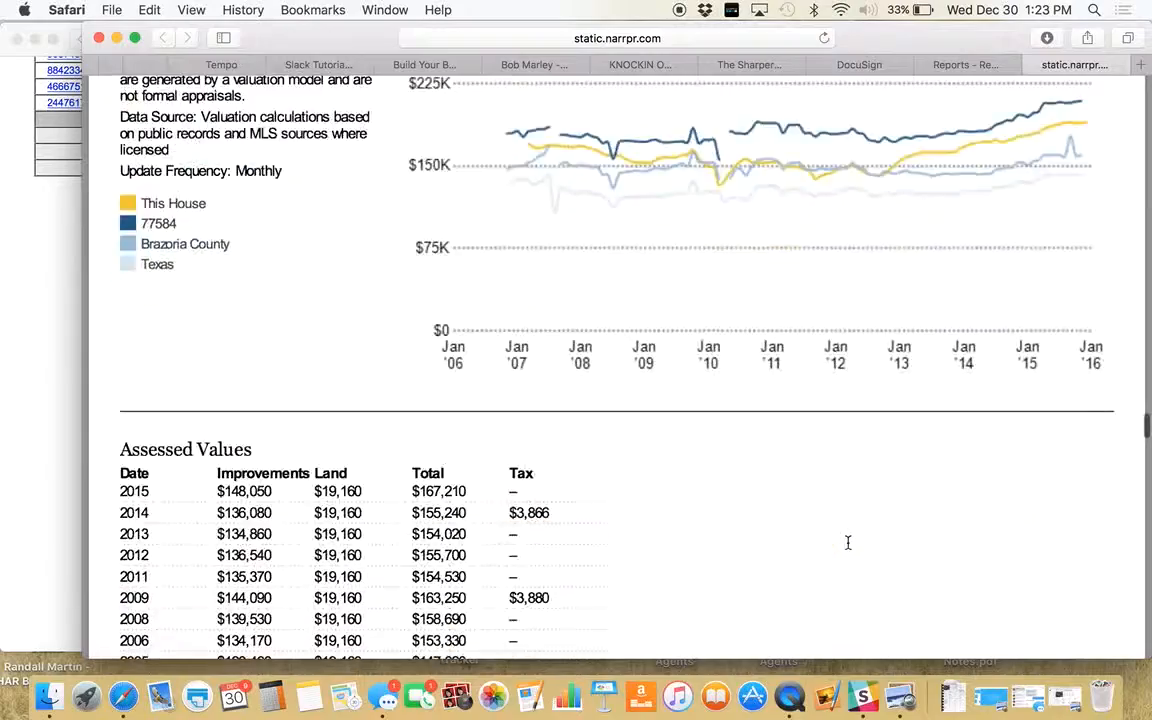
pyautogui.scroll(5, 847, 543)
pyautogui.scroll(-2, 811, 519)
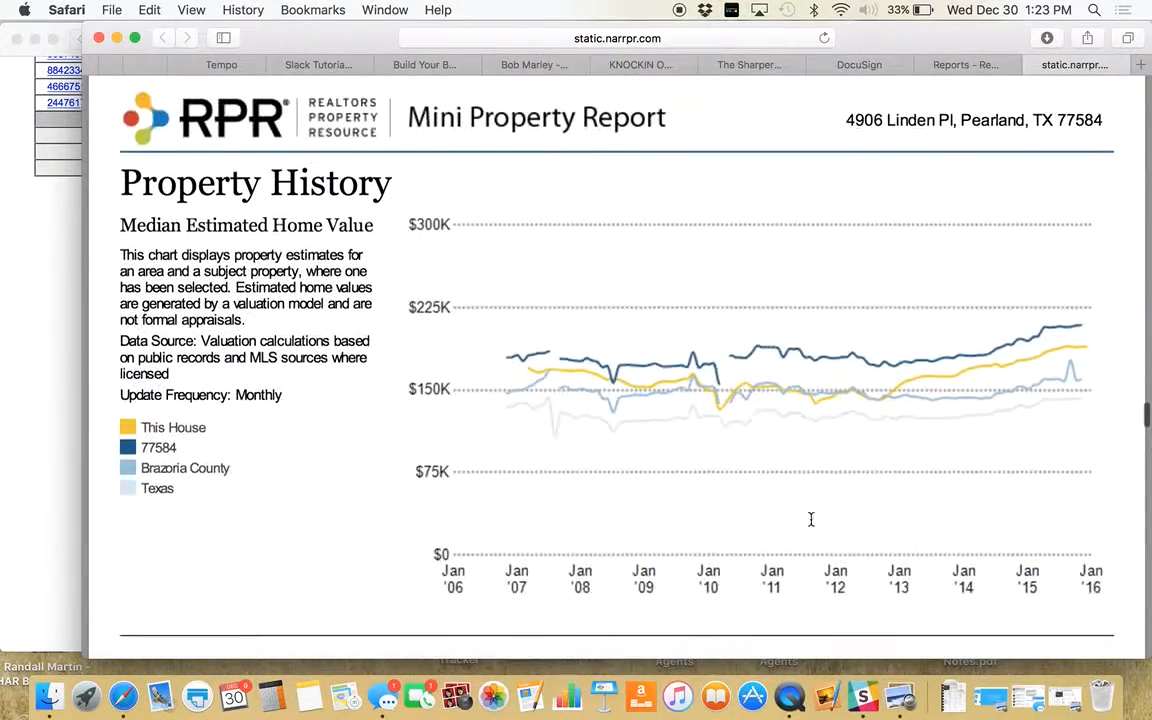
pyautogui.scroll(-2, 746, 450)
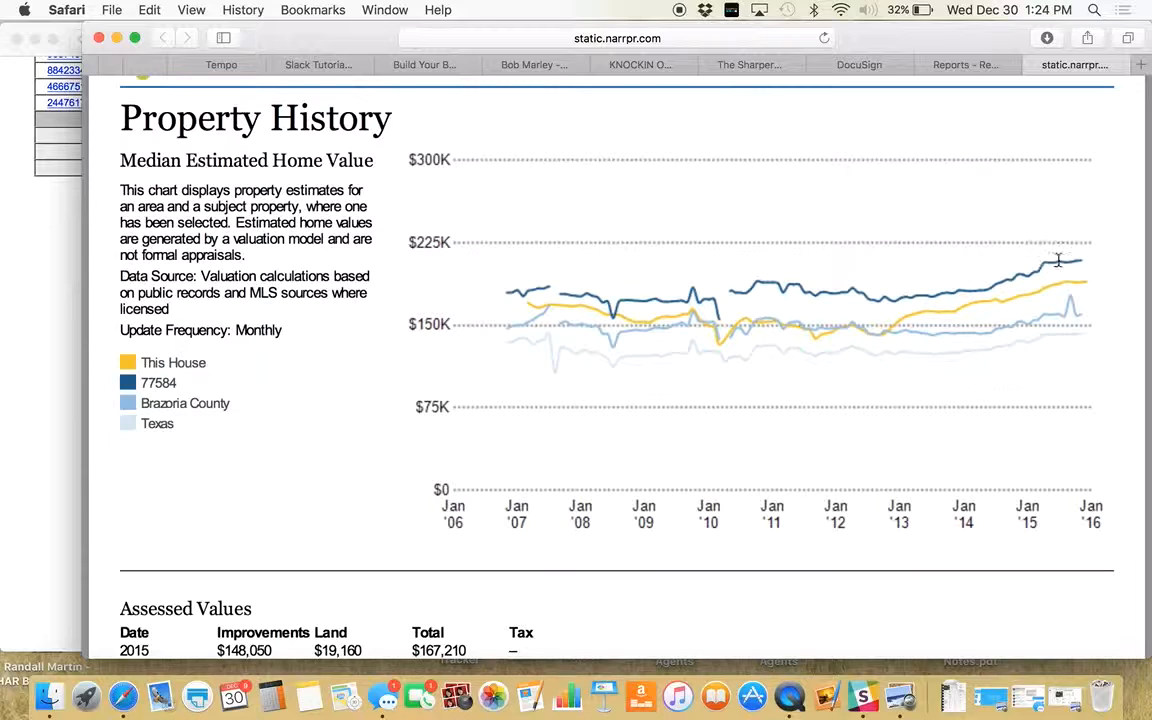
pyautogui.scroll(-15, 971, 397)
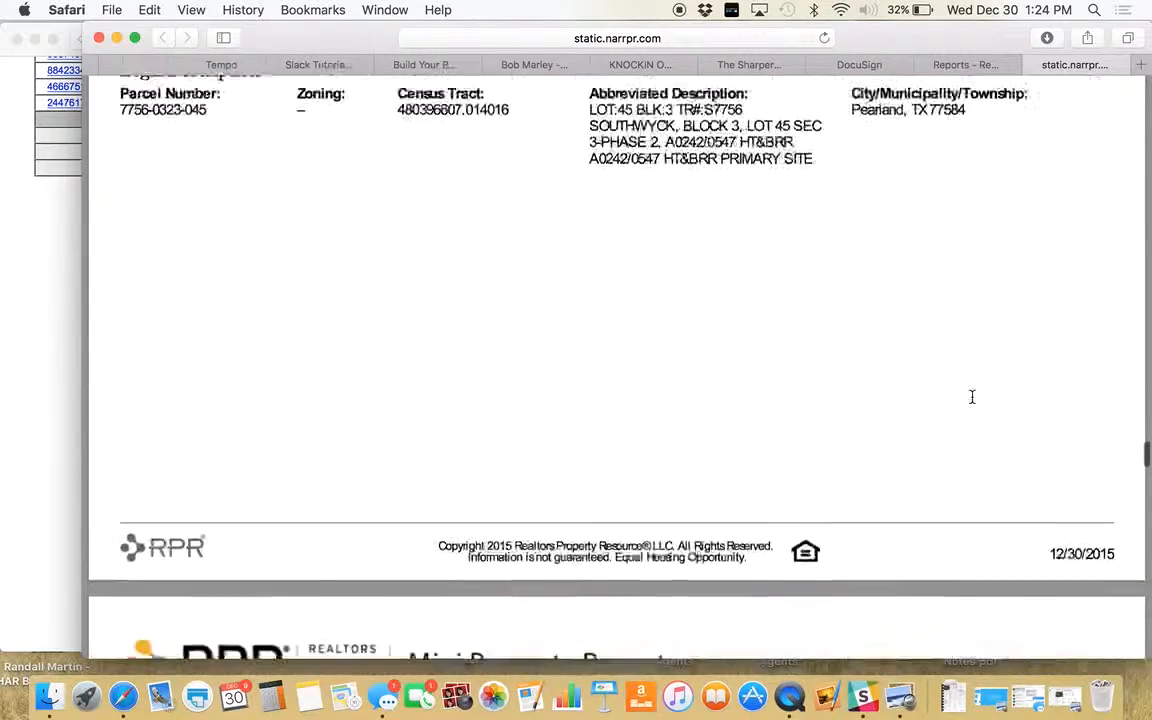
pyautogui.scroll(-20, 971, 397)
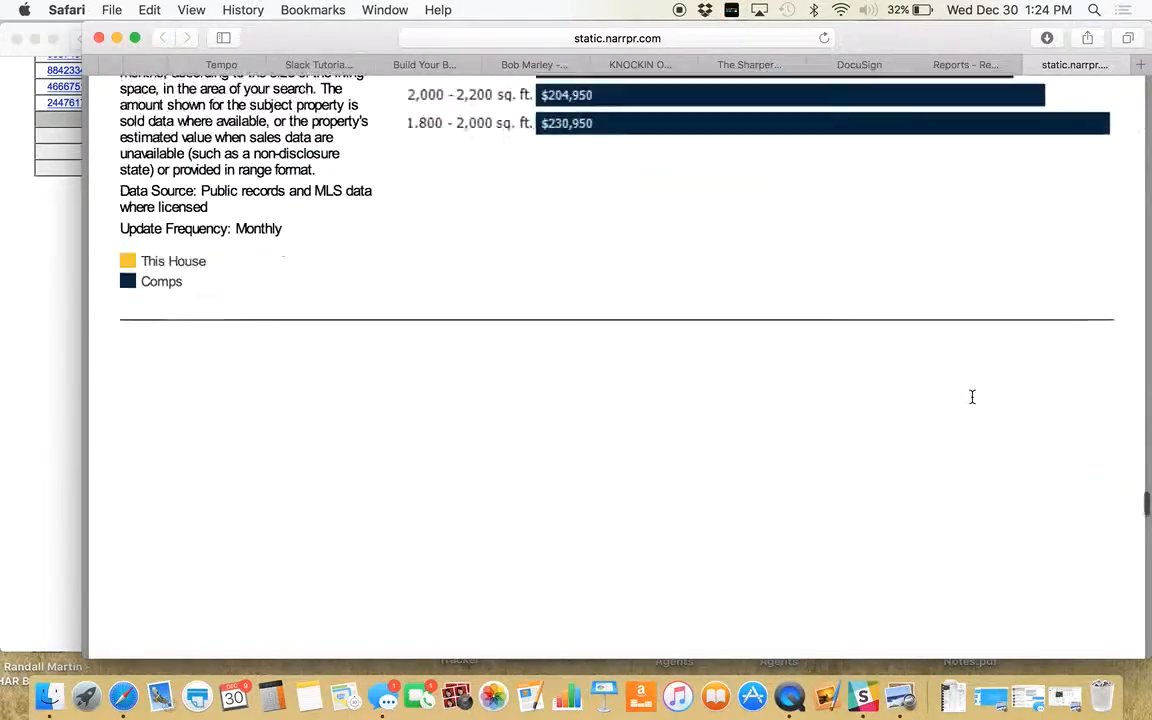
pyautogui.scroll(-10, 971, 397)
pyautogui.scroll(2, 971, 397)
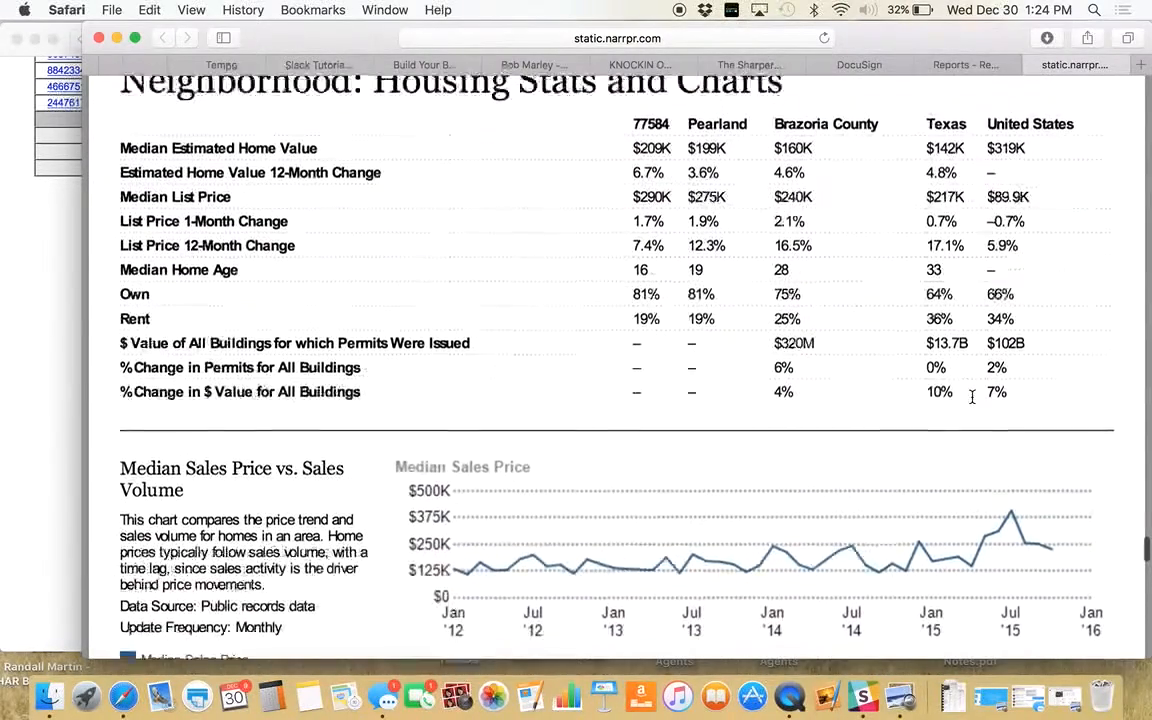
pyautogui.scroll(1, 971, 397)
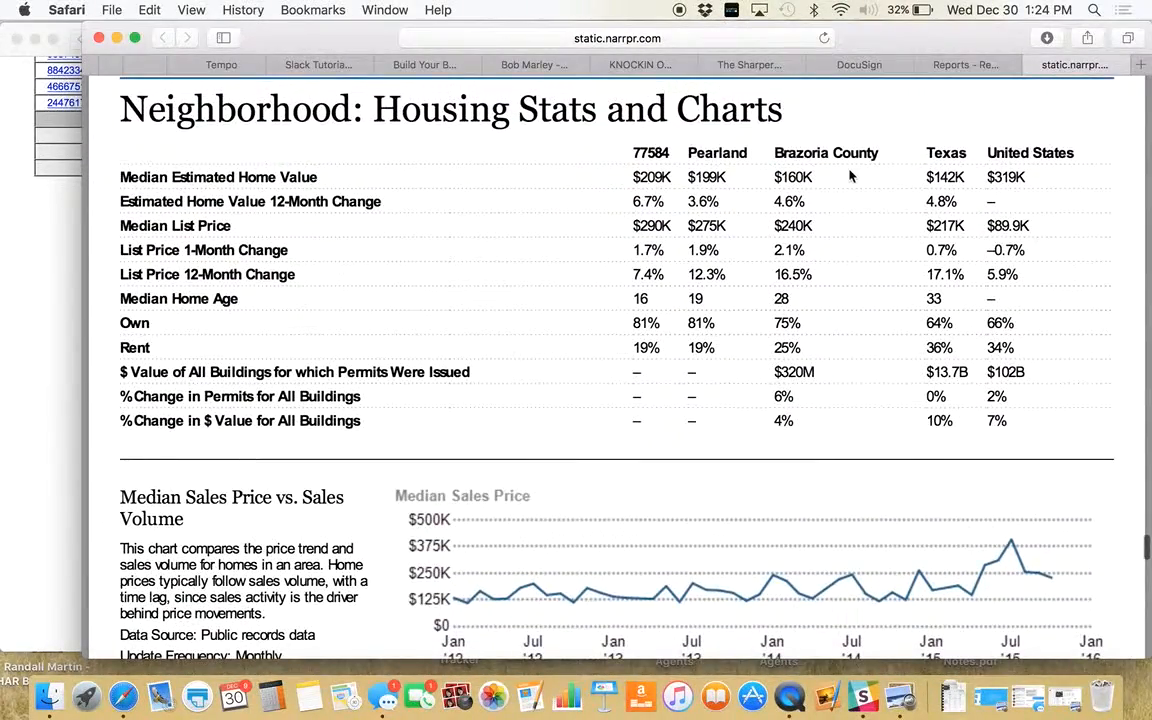
pyautogui.scroll(-10, 934, 362)
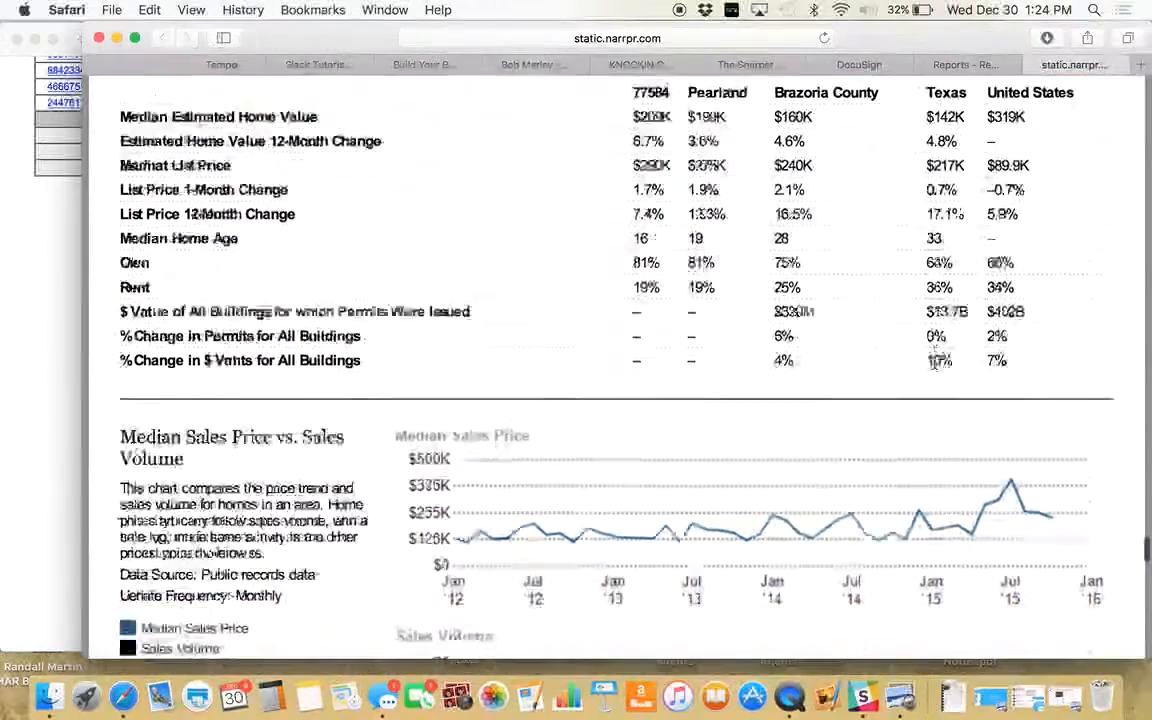
pyautogui.scroll(-15, 934, 362)
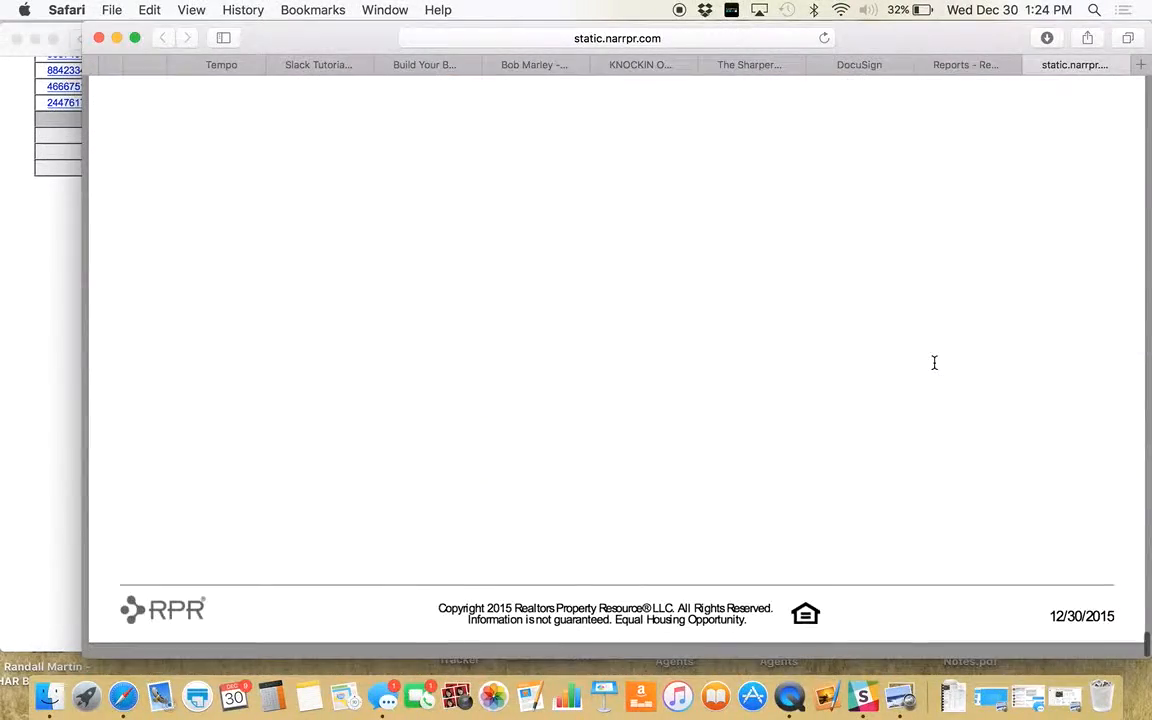
pyautogui.press('super+p')
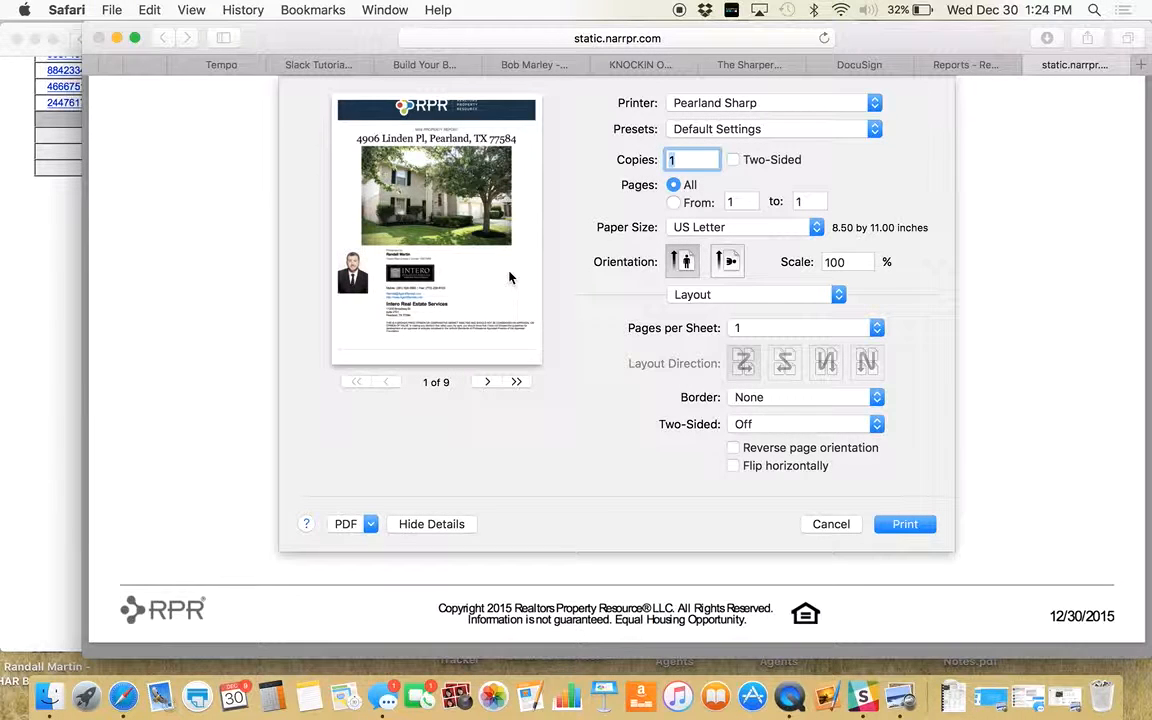
# - Cancel browser printing, download the Mini Property Report as a PDF, and open recent Downloads
pyautogui.click(845, 526)
pyautogui.moveTo(588, 566)
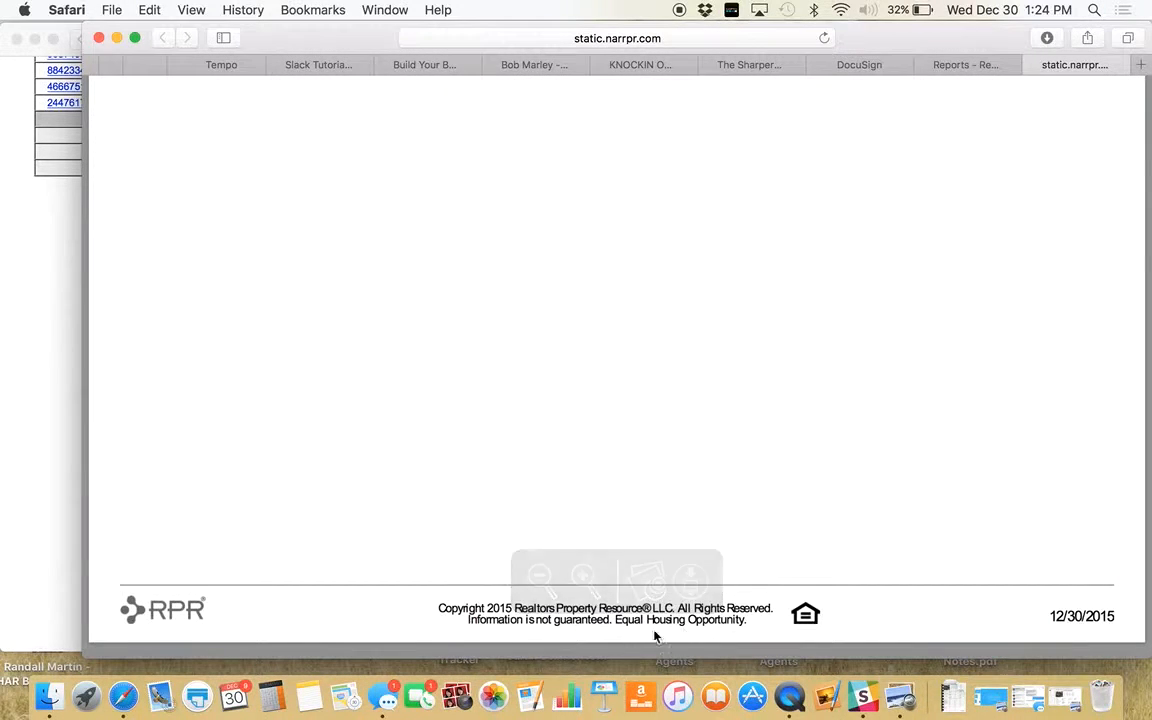
pyautogui.click(692, 582)
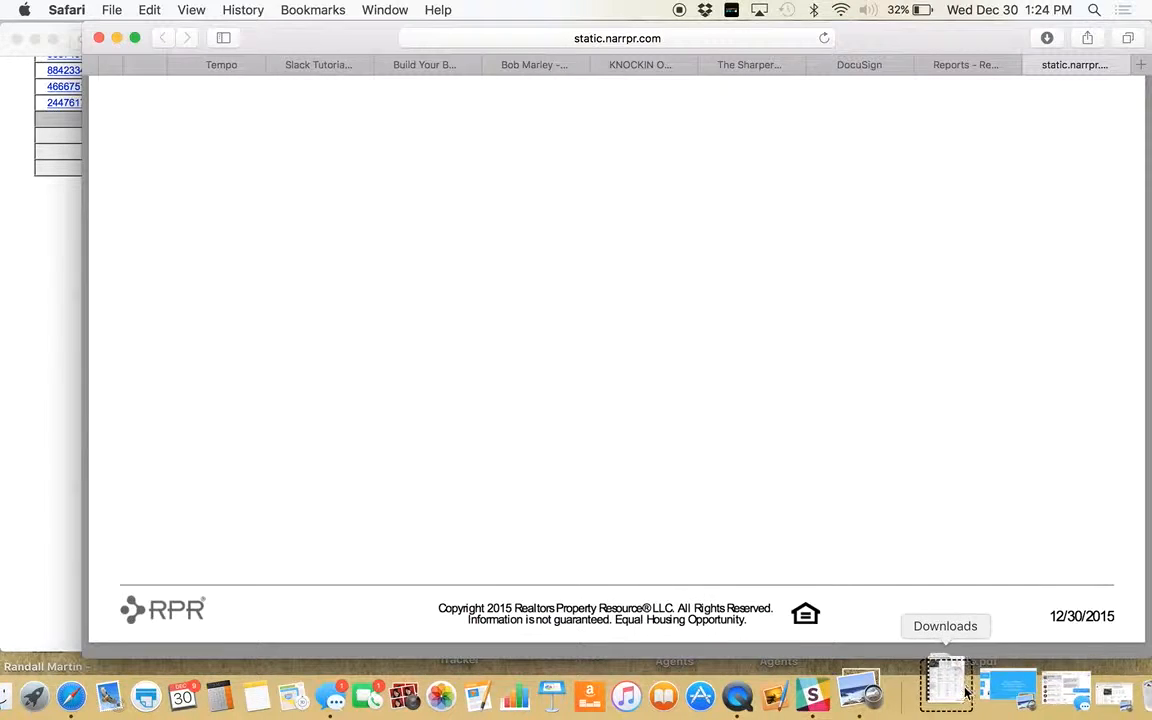
pyautogui.click(952, 690)
# - Print all 9 pages of the report PDF from Preview, then close Preview and the static.narrpr tab
pyautogui.click(680, 586)
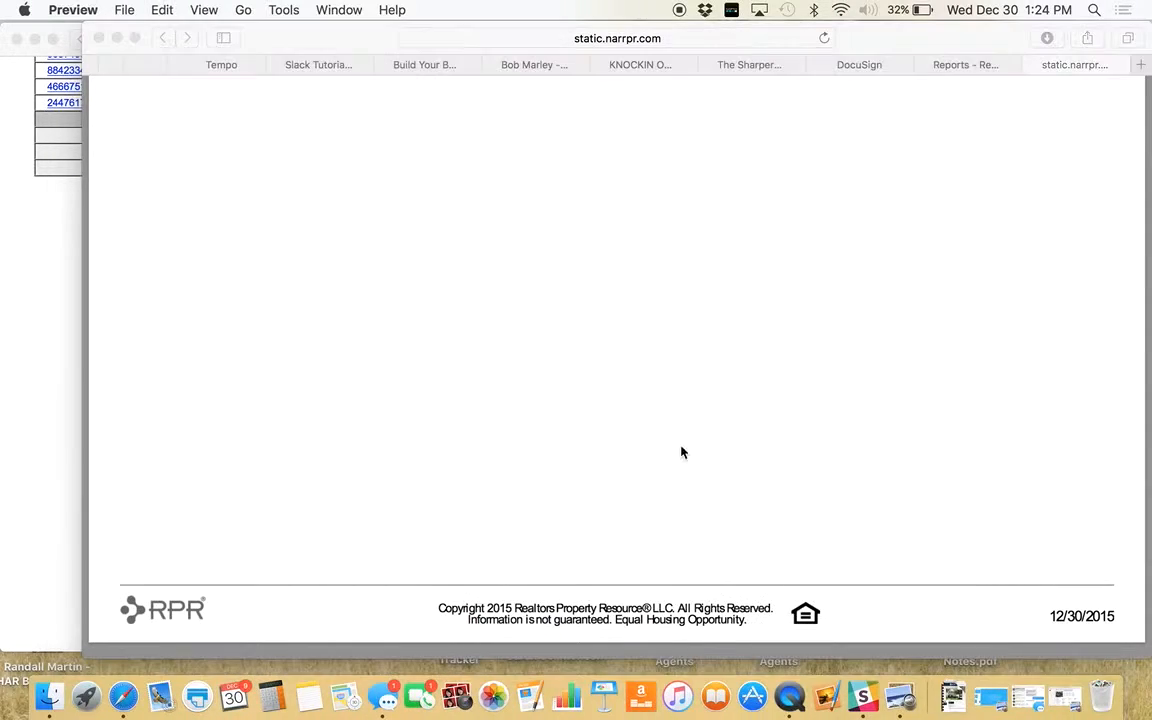
pyautogui.press('super+p')
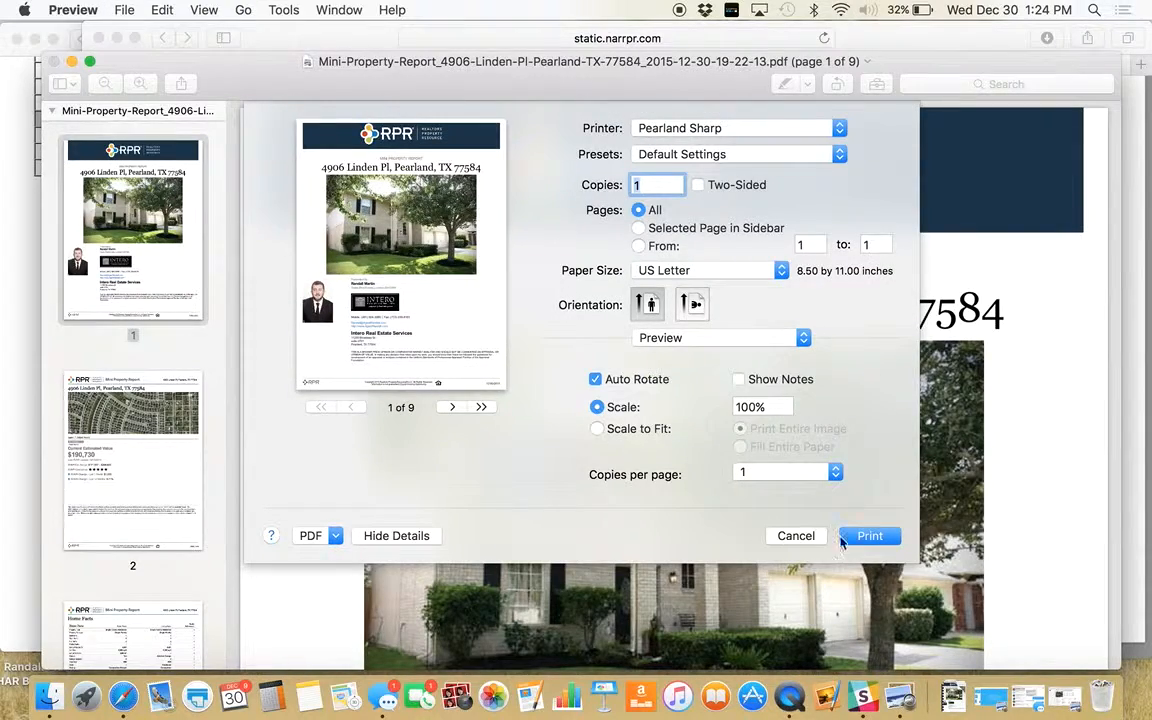
pyautogui.click(868, 536)
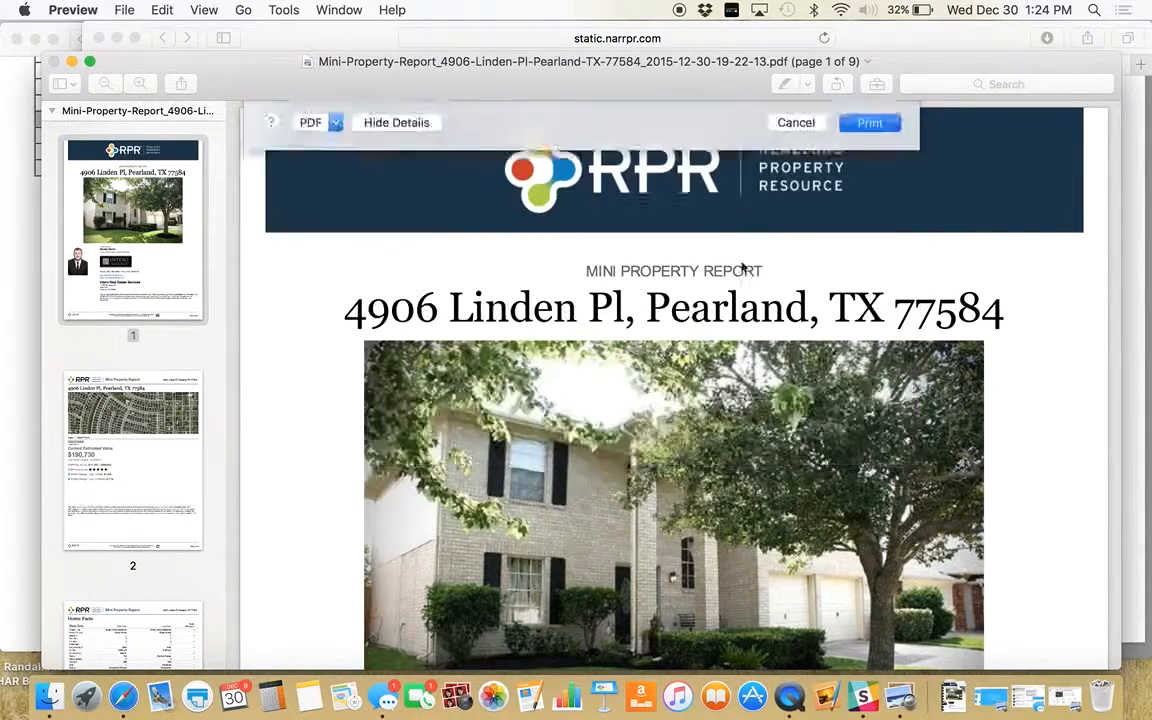
pyautogui.click(54, 62)
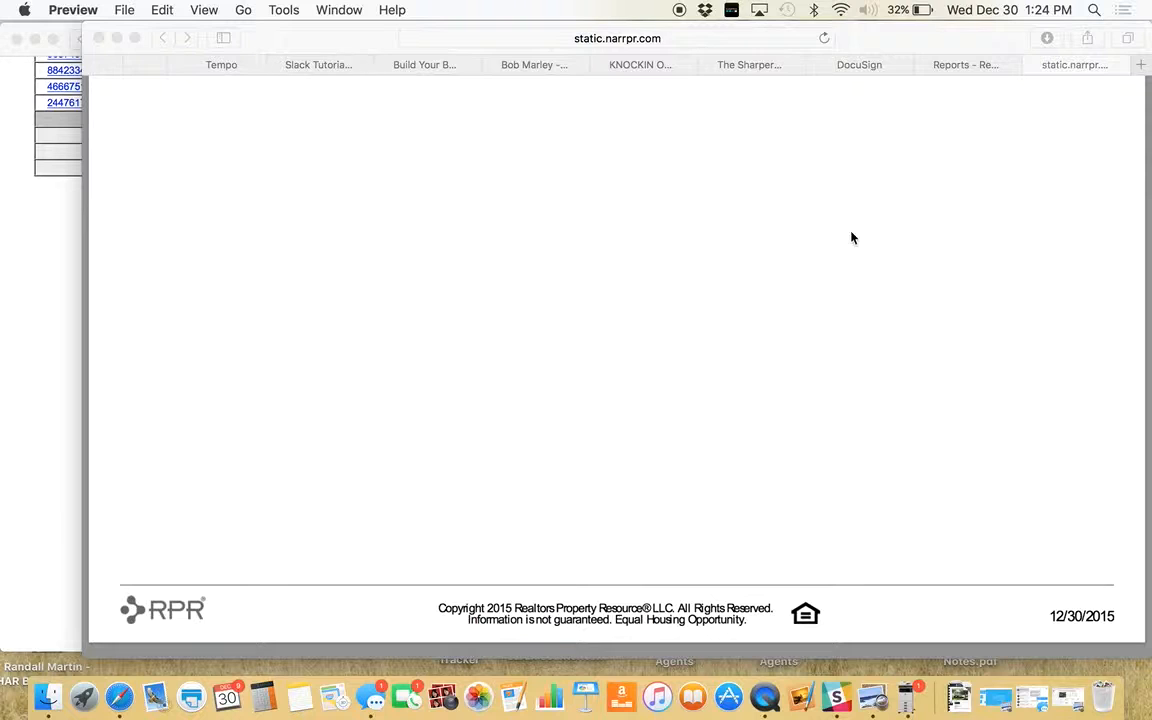
pyautogui.click(1034, 65)
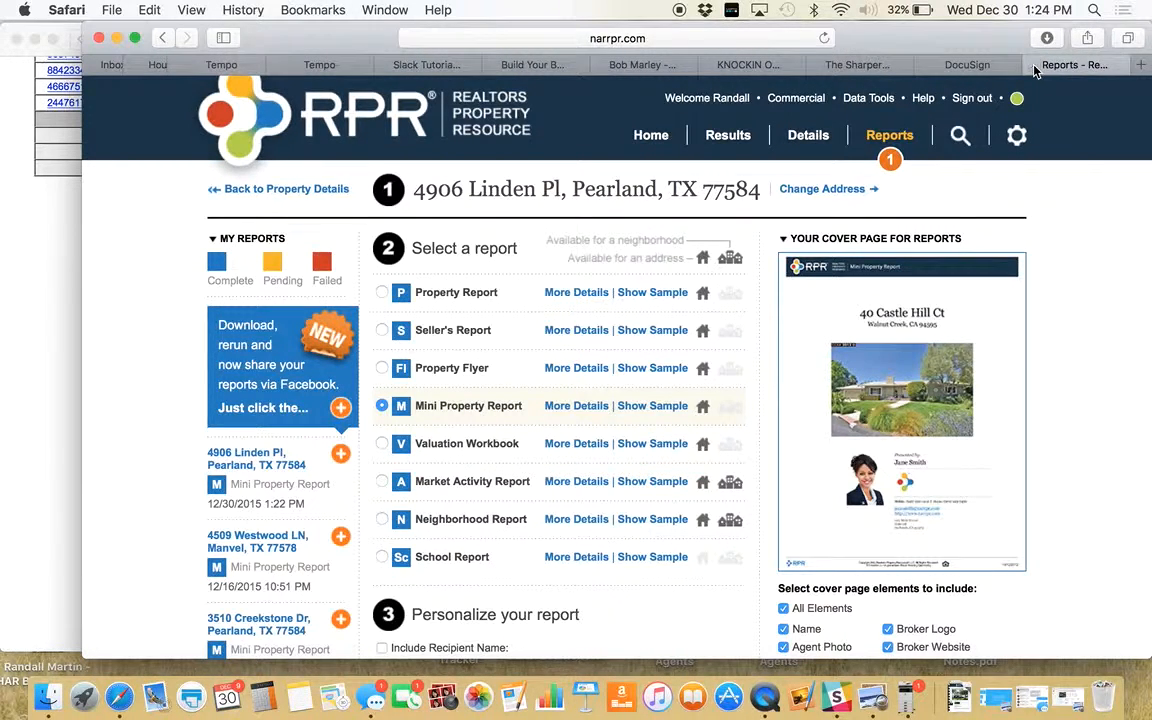
pyautogui.click(1035, 65)
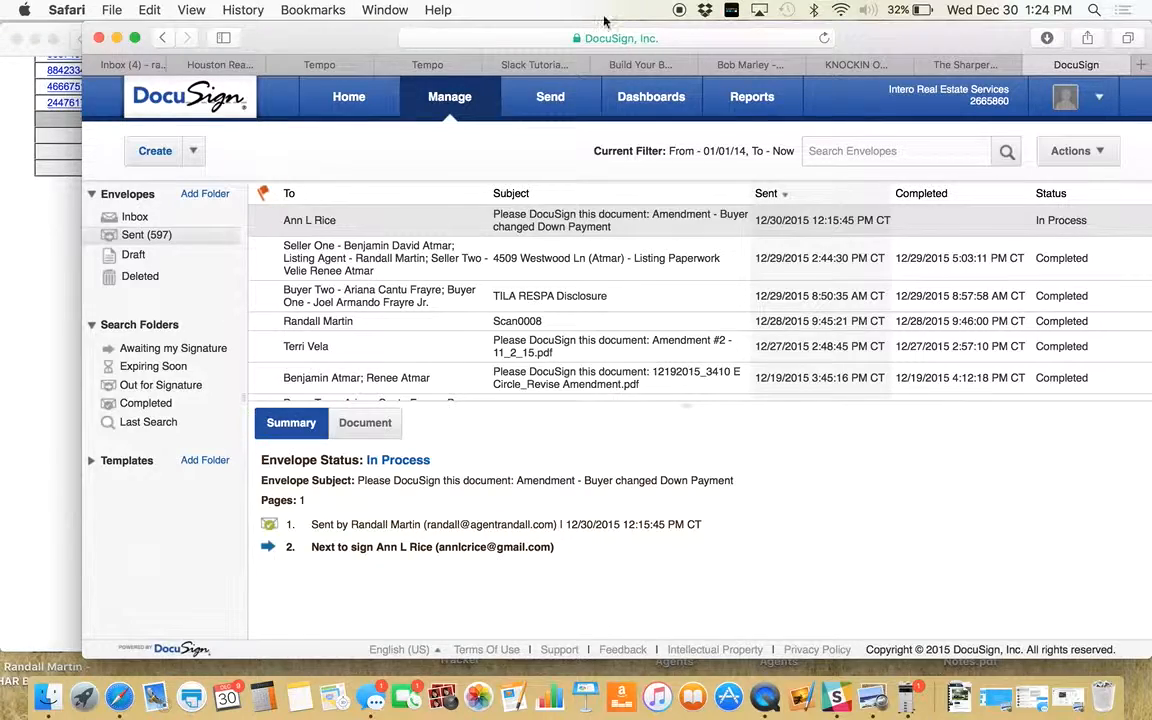
pyautogui.click(203, 67)
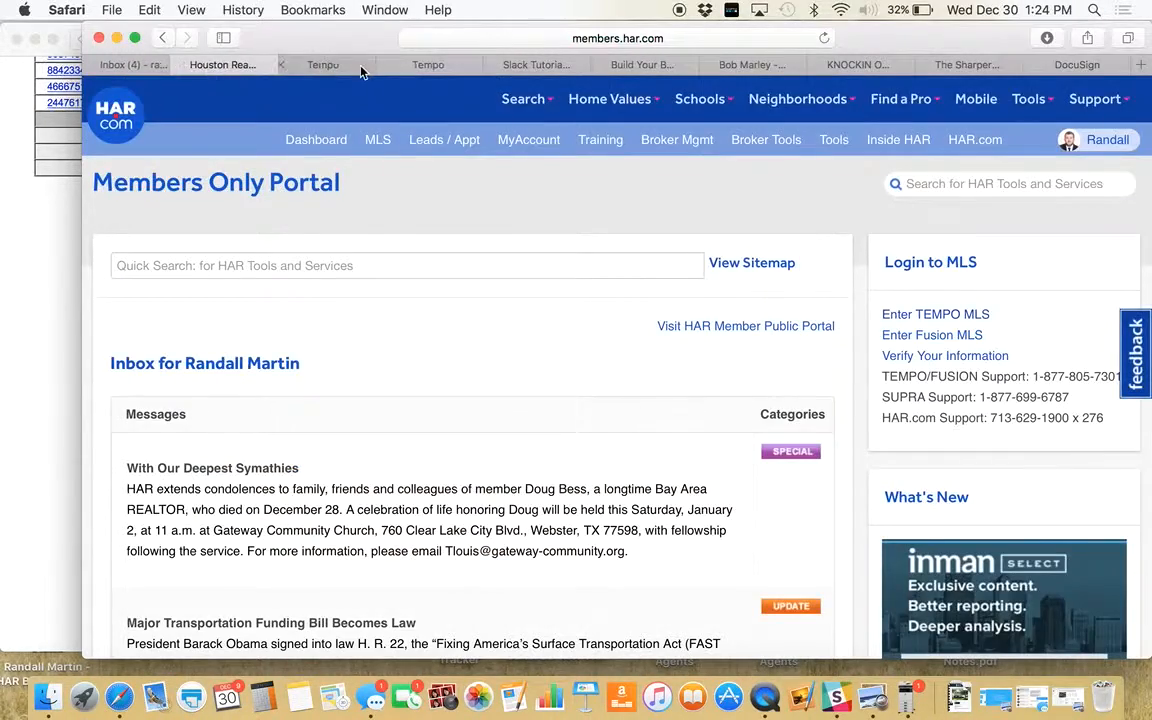
pyautogui.click(313, 62)
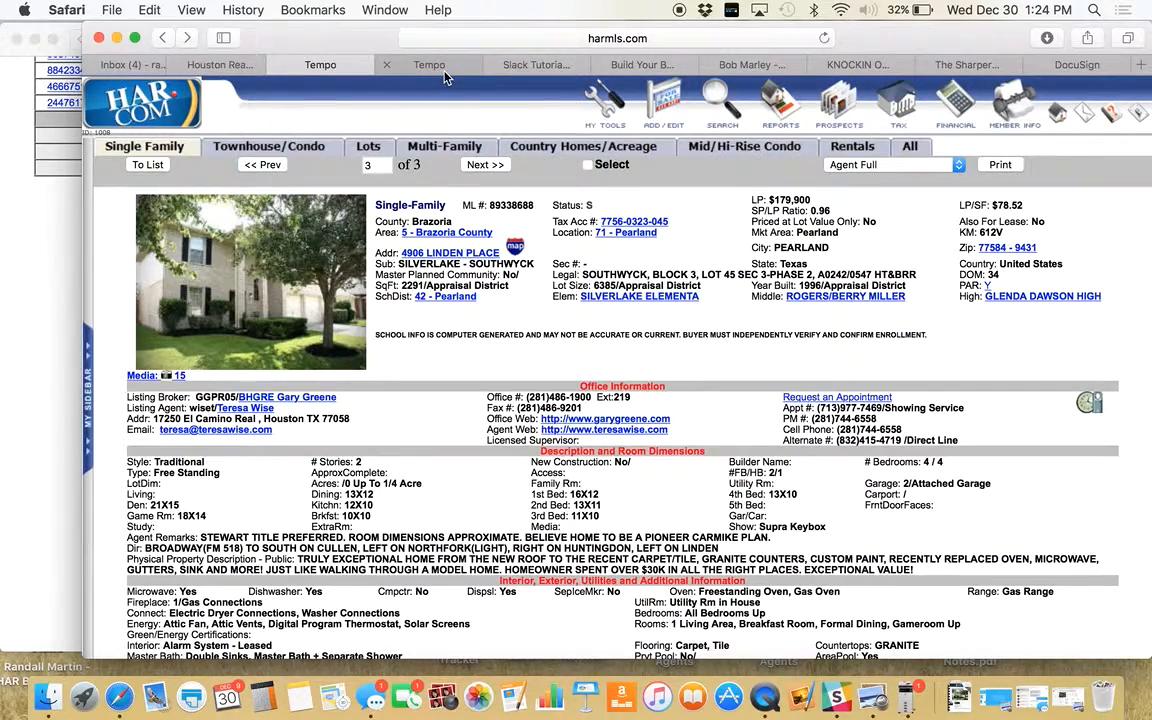